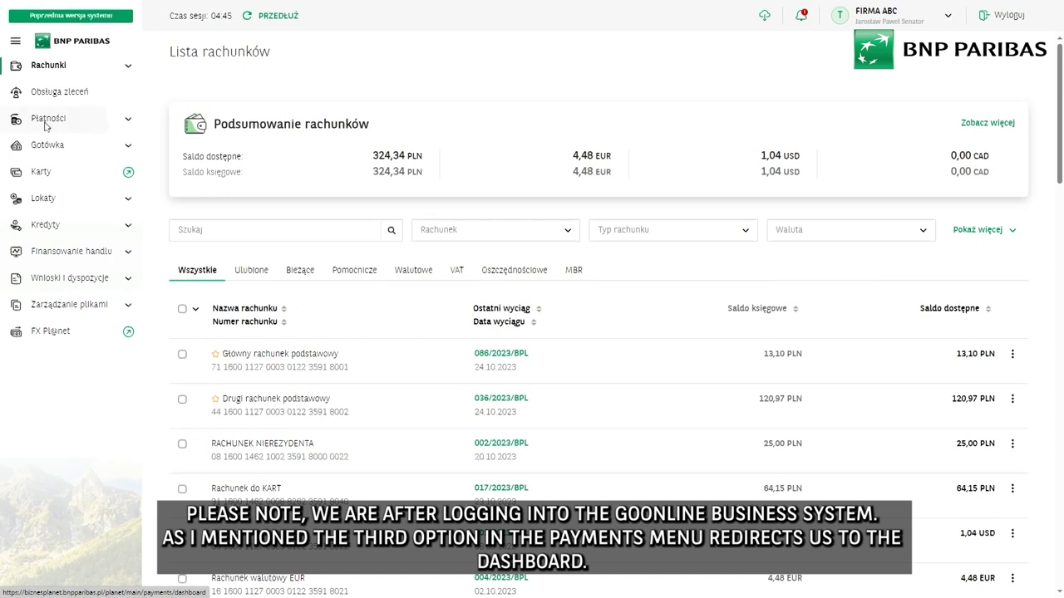
From Płatności > Przelewy, start a new blank Przelew krajowy domestic transfer.
click(46, 121)
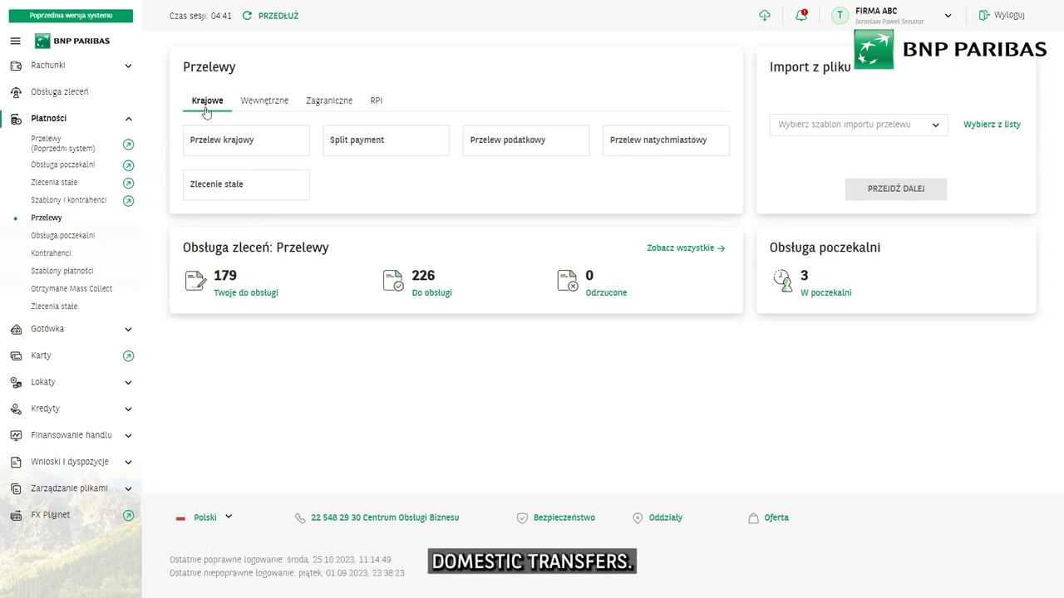
click(215, 155)
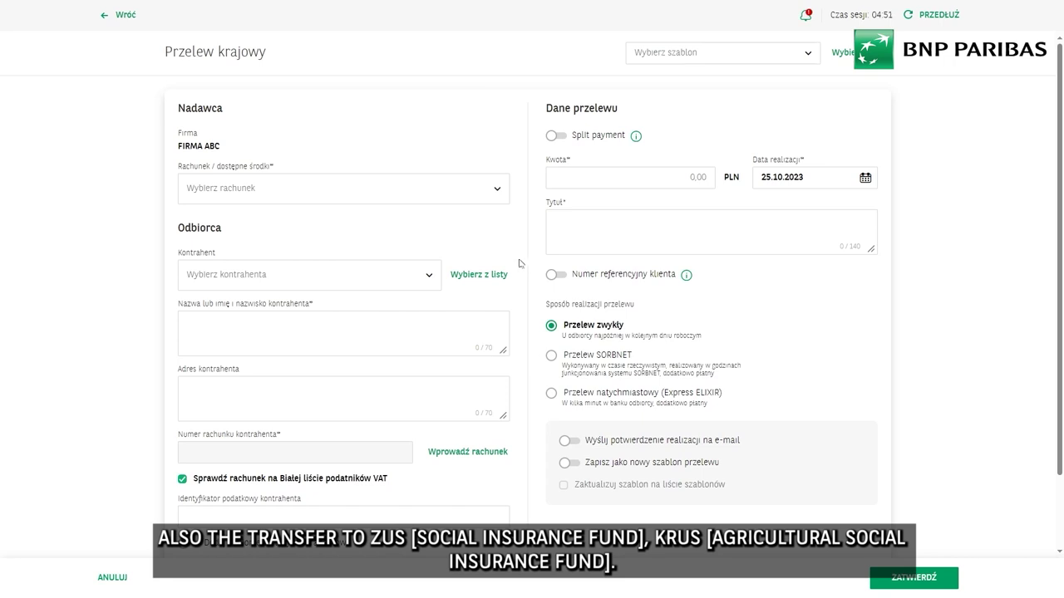
Debit the transfer from Drugi rachunek podstawowy, then search 'ab' in Kontrahent and clear it.
click(491, 190)
click(307, 226)
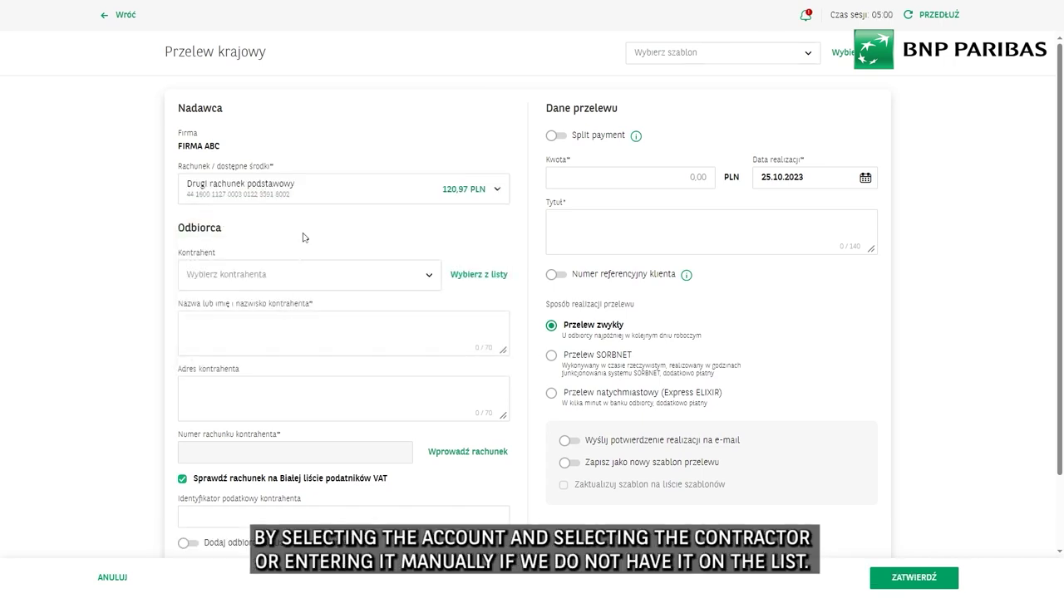
click(307, 281)
click(409, 235)
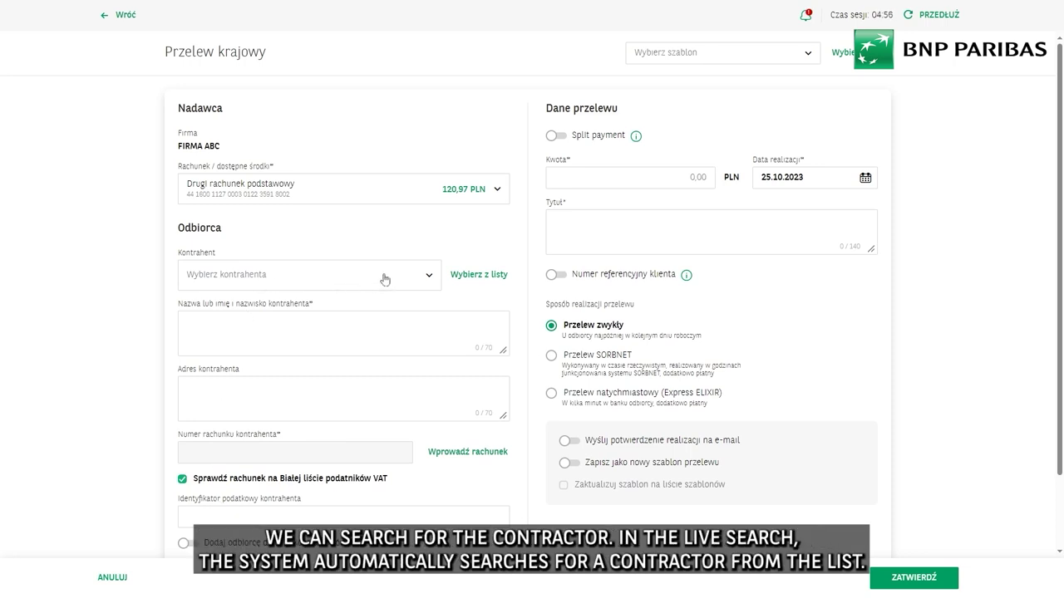
click(269, 276)
text(abc)
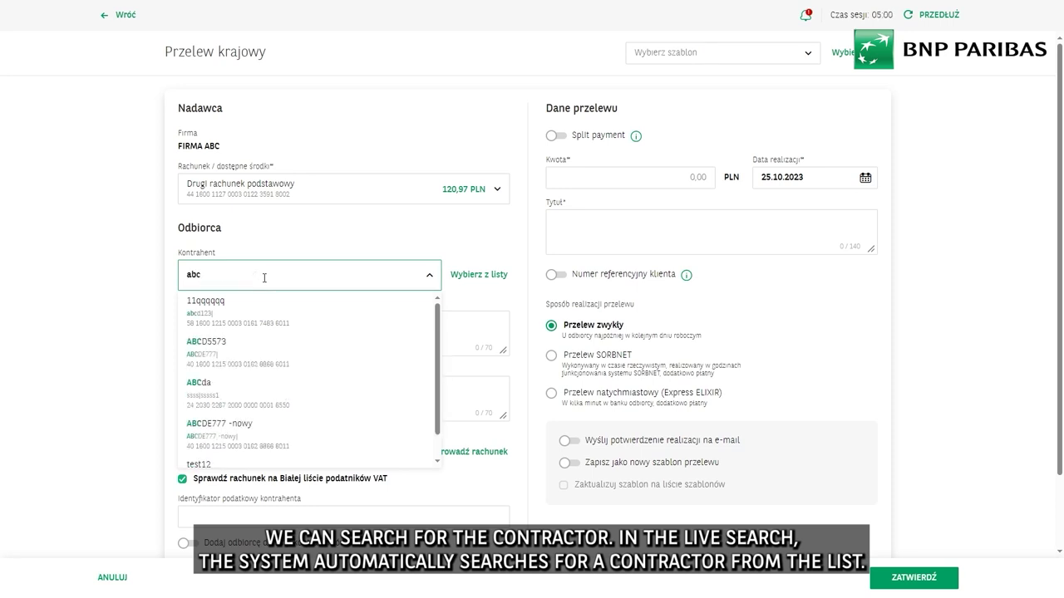
double_click(201, 275)
key(BackSpace)
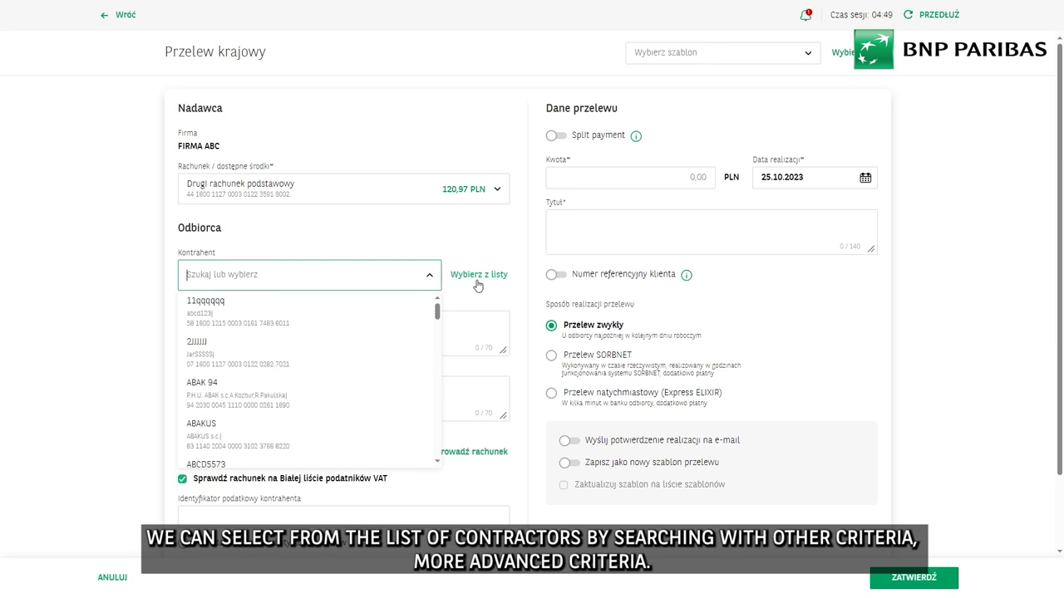
click(474, 239)
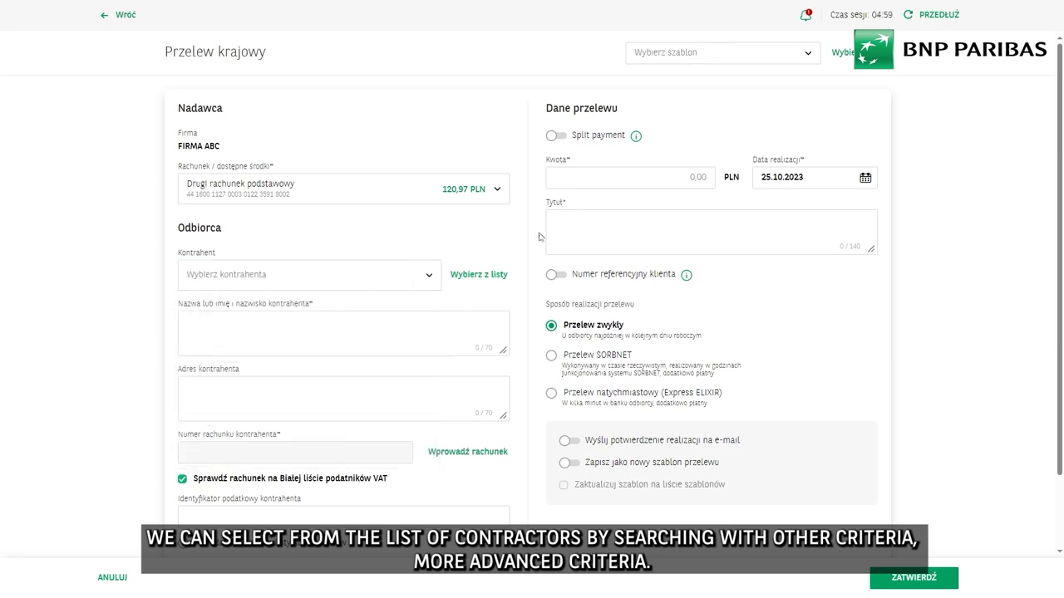
scroll(282, 486, down, 2)
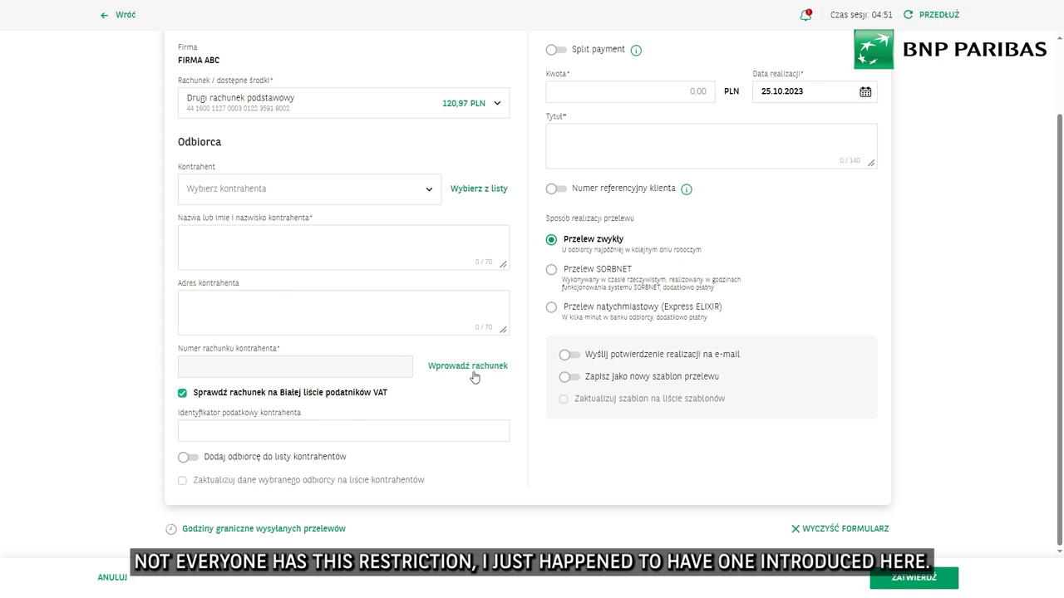
scroll(473, 377, up, 1)
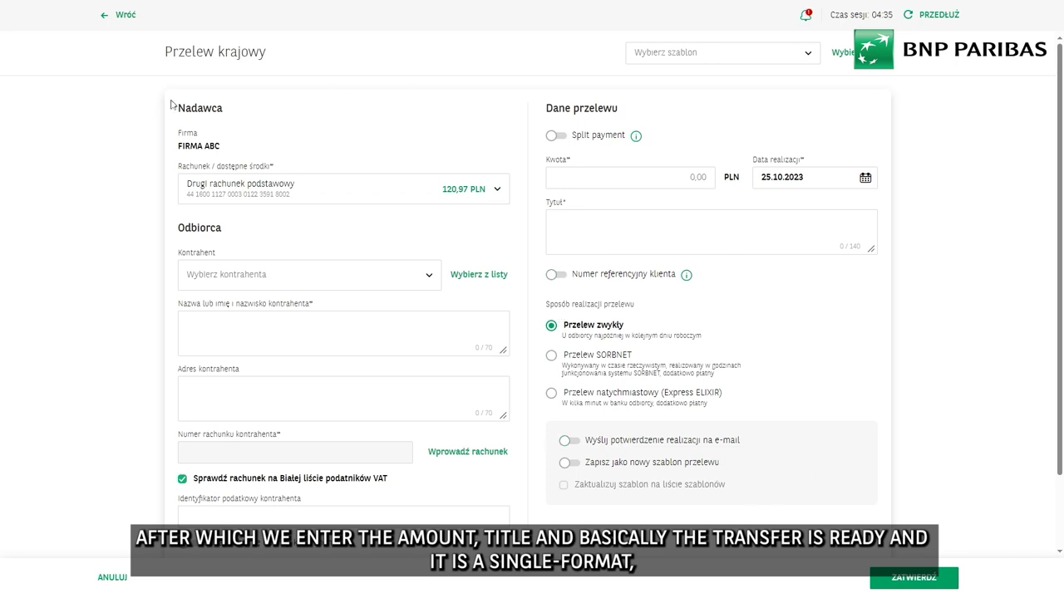
scroll(503, 509, down, 1)
scroll(688, 431, up, 1)
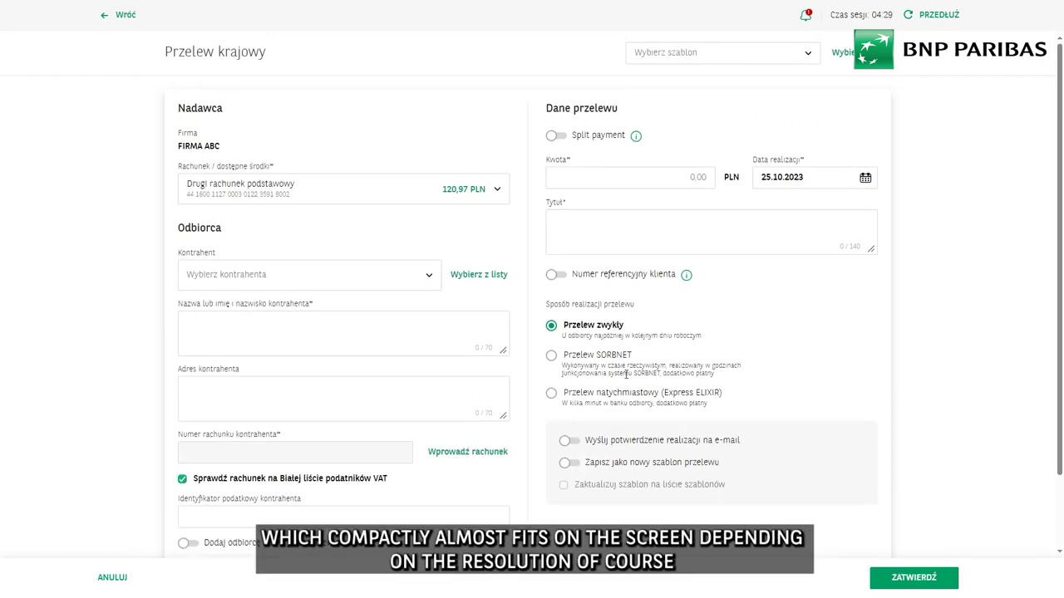
scroll(626, 374, down, 2)
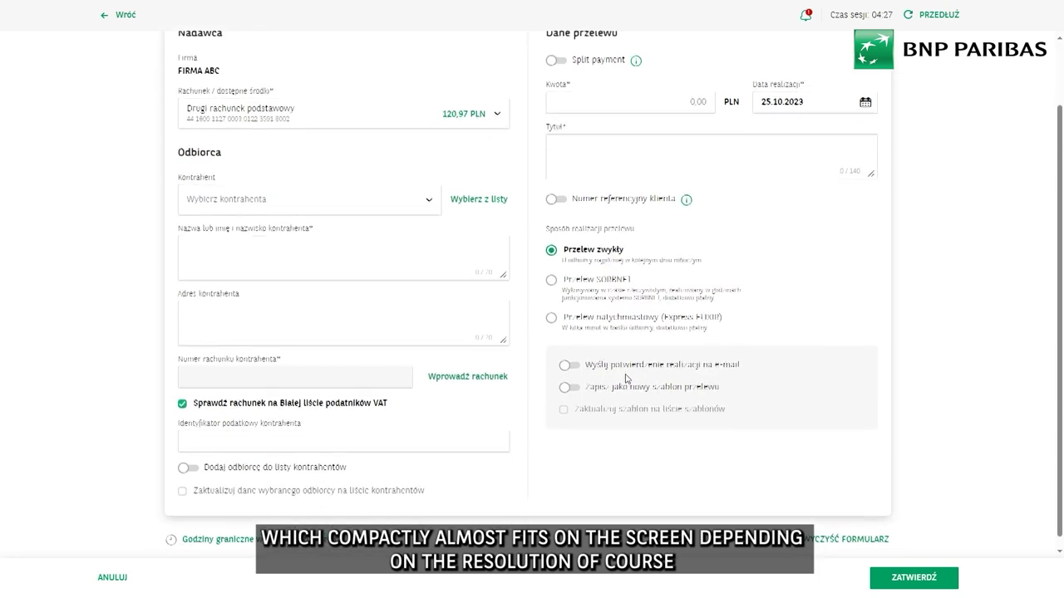
scroll(625, 374, up, 2)
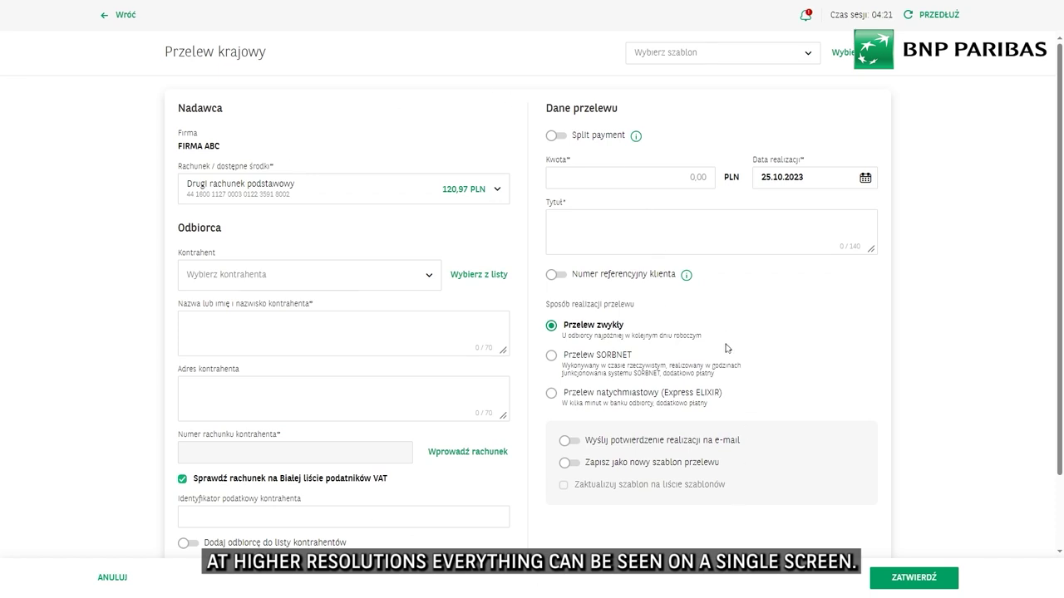
click(562, 275)
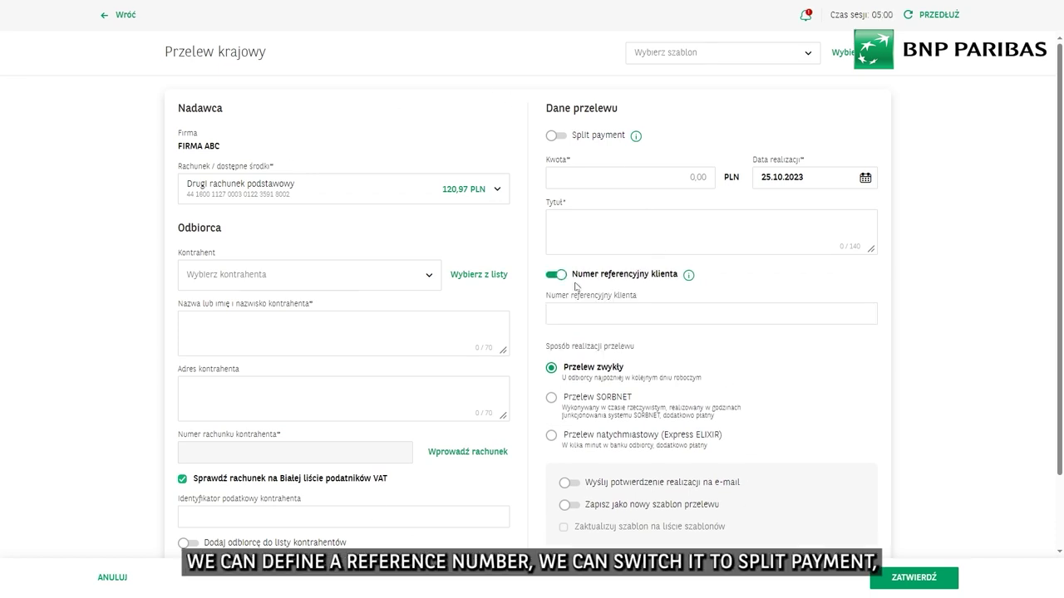
click(554, 275)
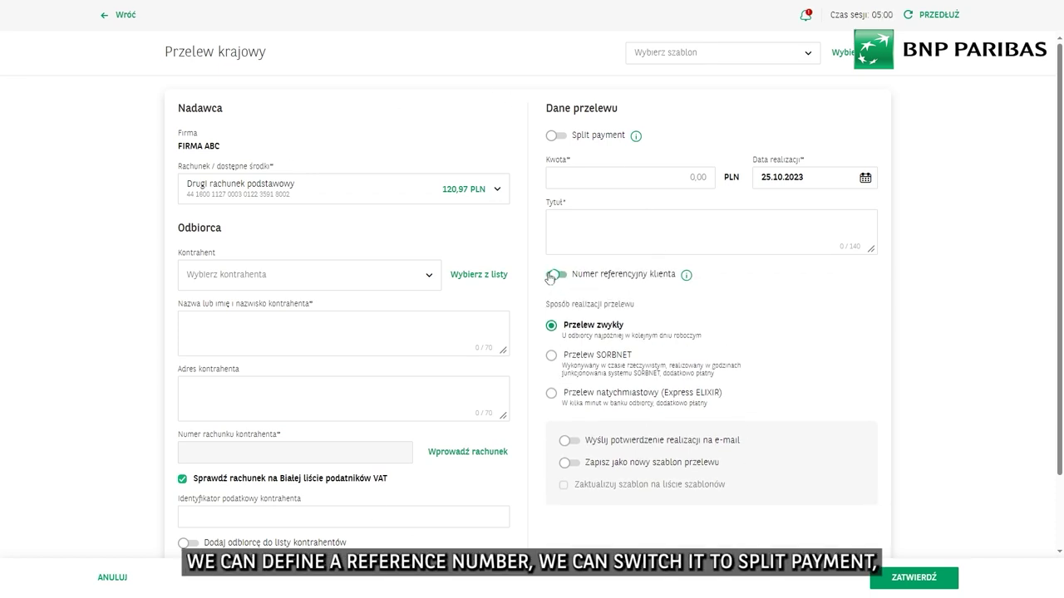
click(560, 143)
click(557, 139)
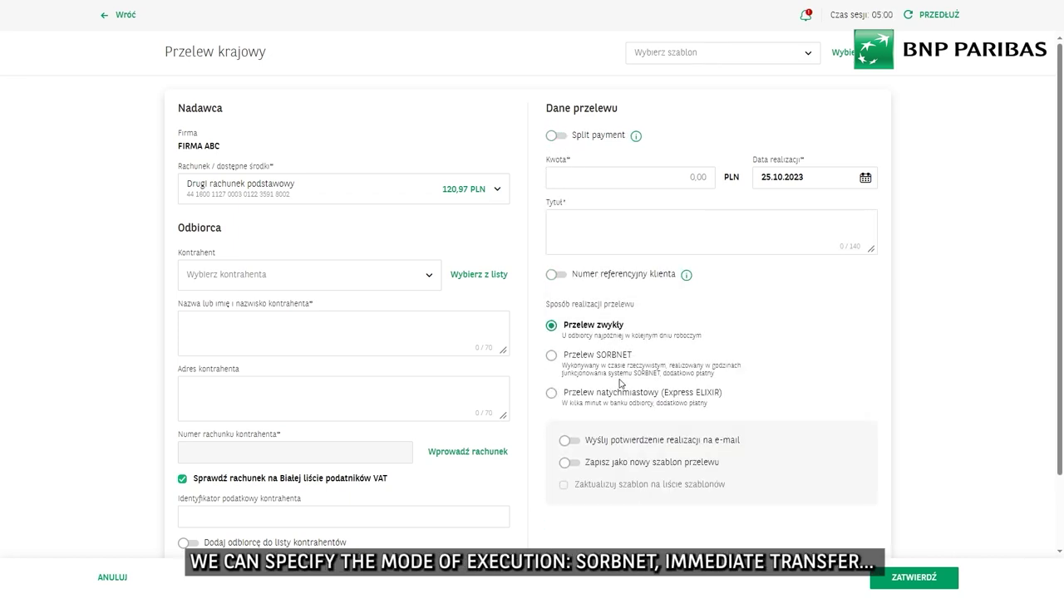
click(552, 359)
click(551, 393)
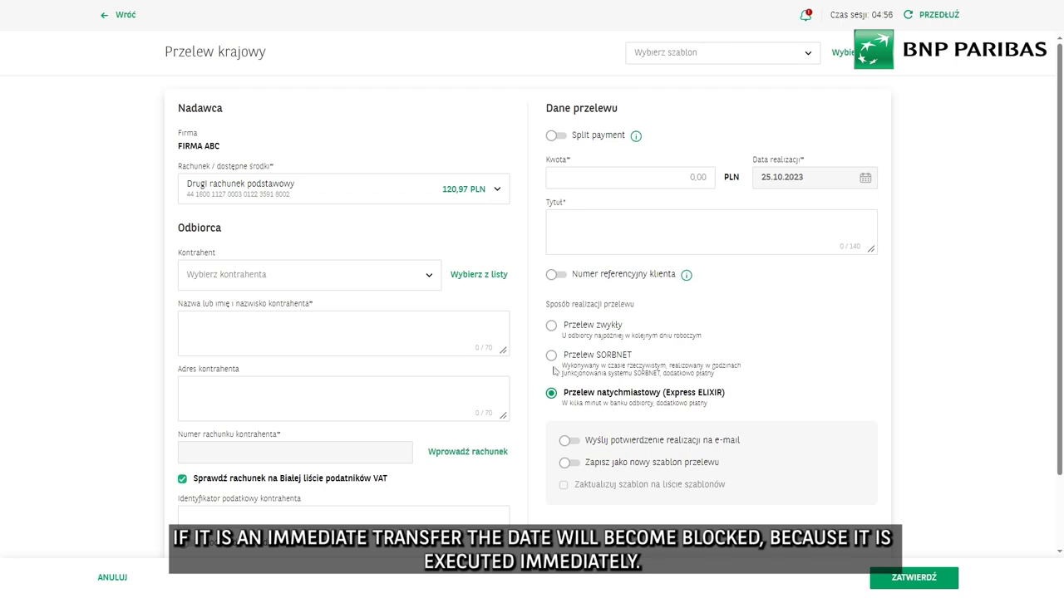
click(551, 327)
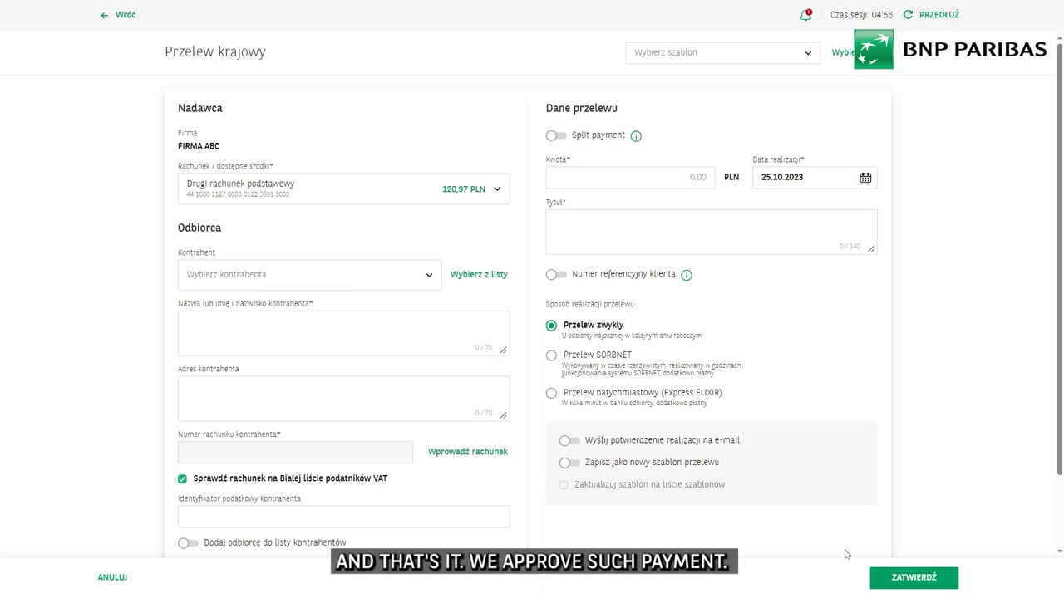
Pick contractor 11qqqqqq, enter amount 111 and title sss, and submit with ZATWIERDŹ.
click(432, 276)
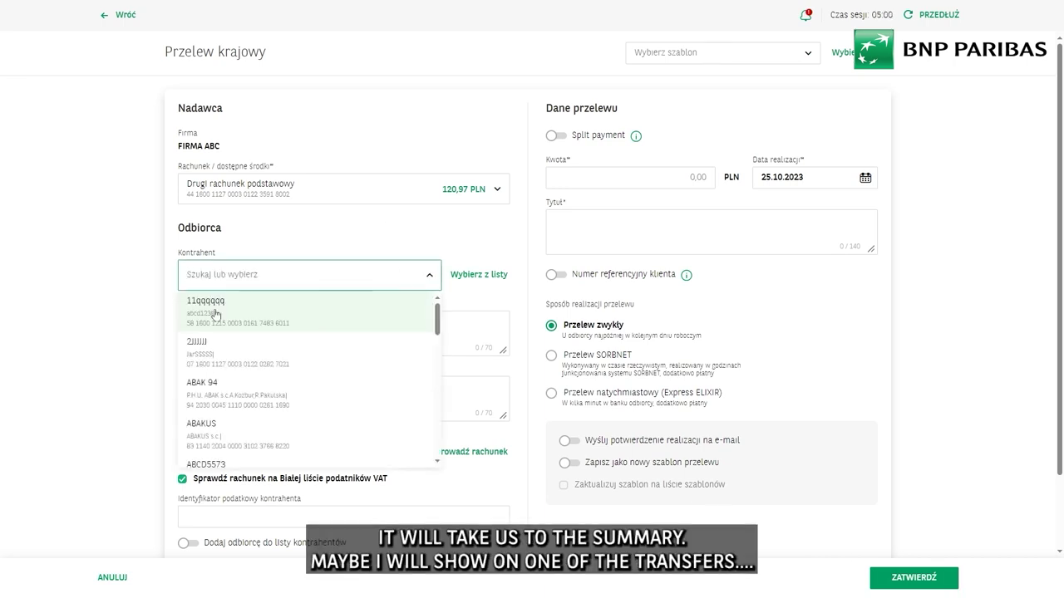
click(214, 314)
click(613, 172)
text(111)
click(618, 226)
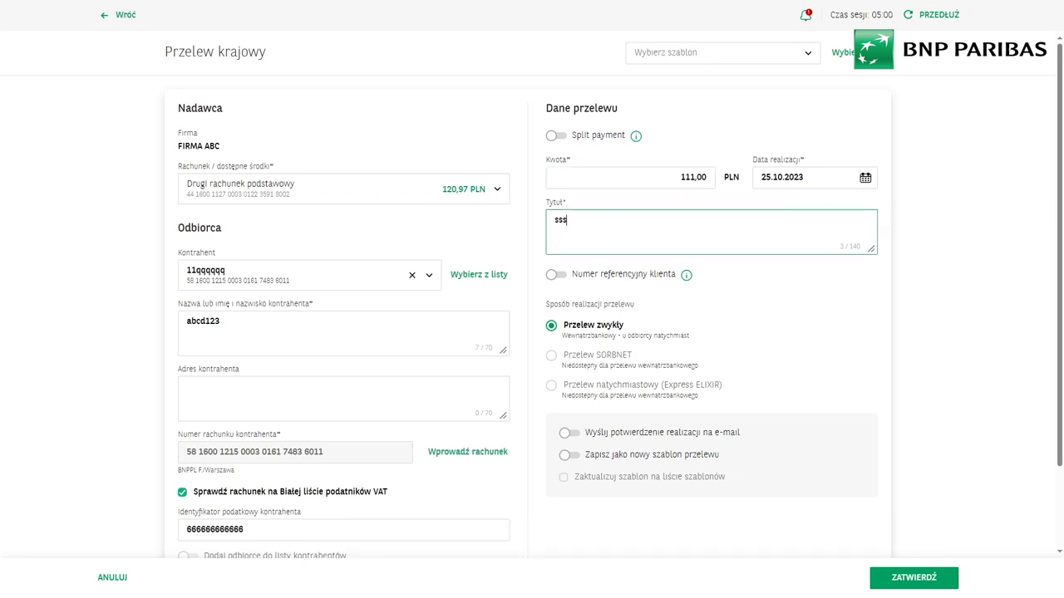
click(906, 580)
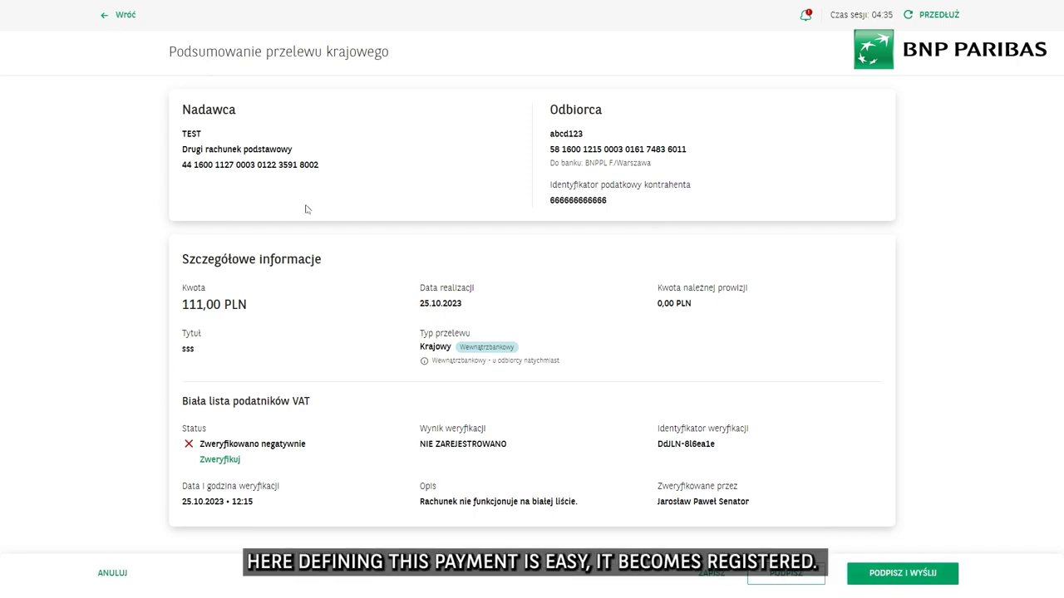
Save the transfer with ZAPISZ, dismiss the Sukces notice, and return to Przelewy.
click(730, 575)
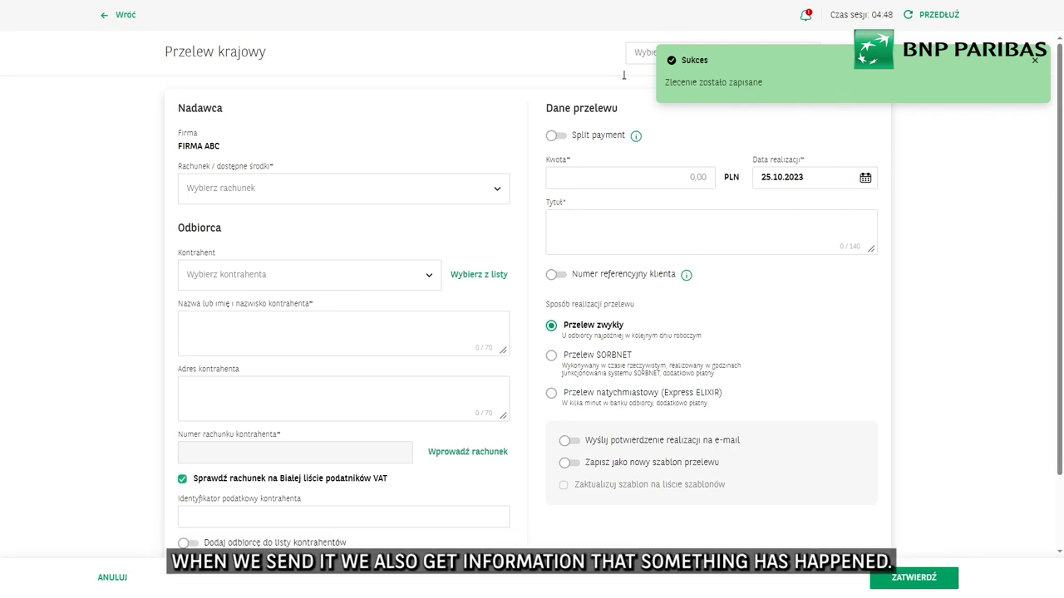
click(1036, 63)
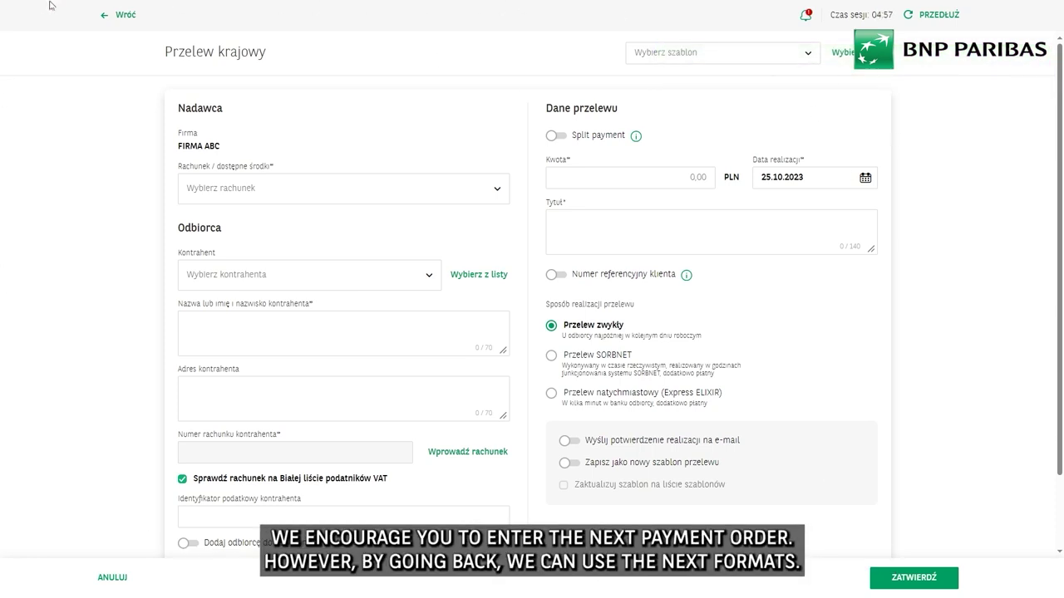
click(105, 18)
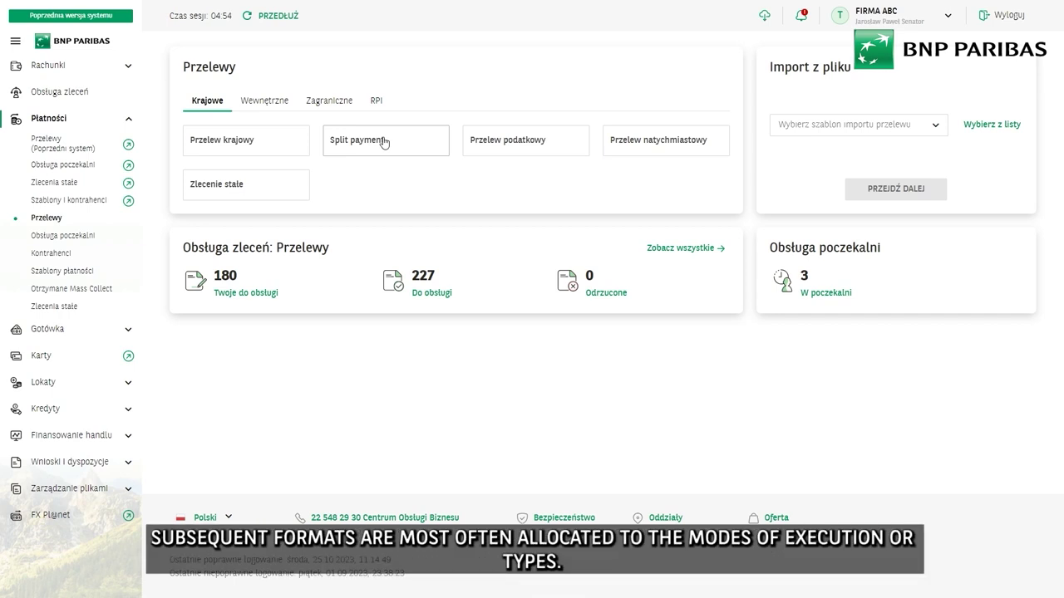
Start a Split payment debiting Drugi rachunek podstawowy, then go back keeping its data.
click(383, 142)
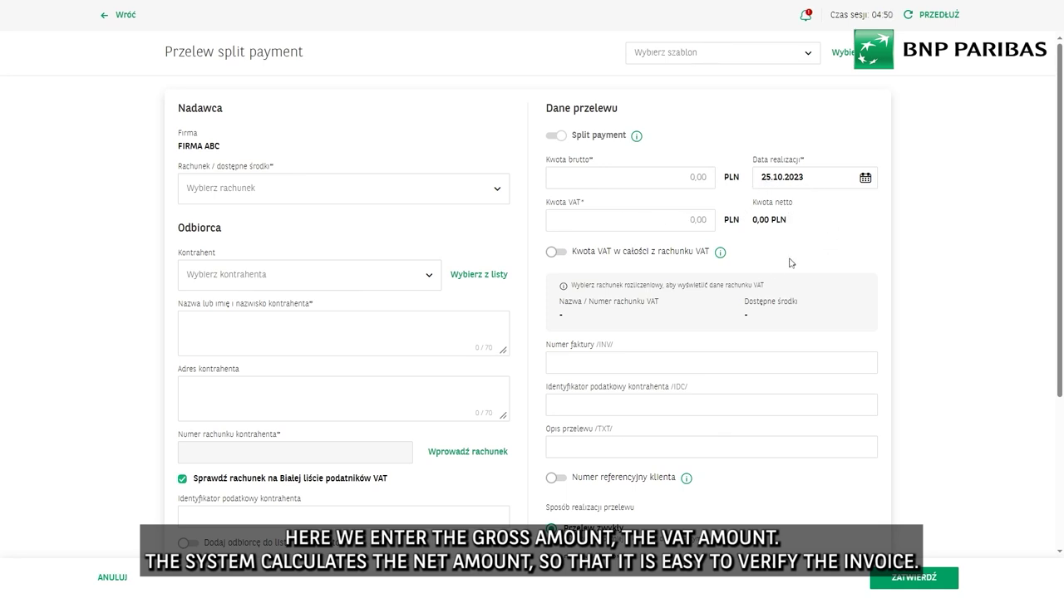
click(404, 183)
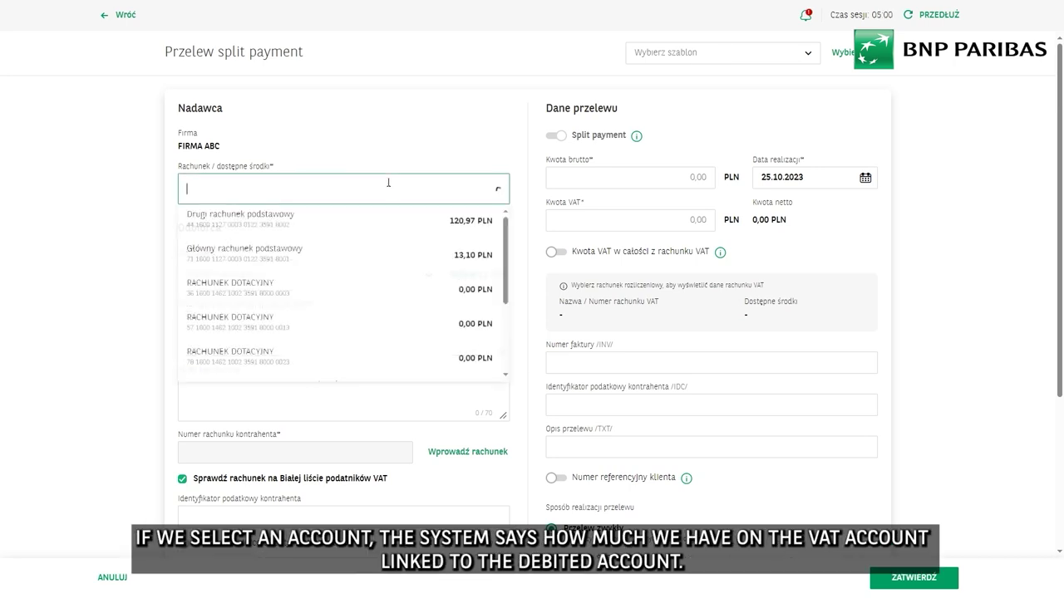
click(285, 225)
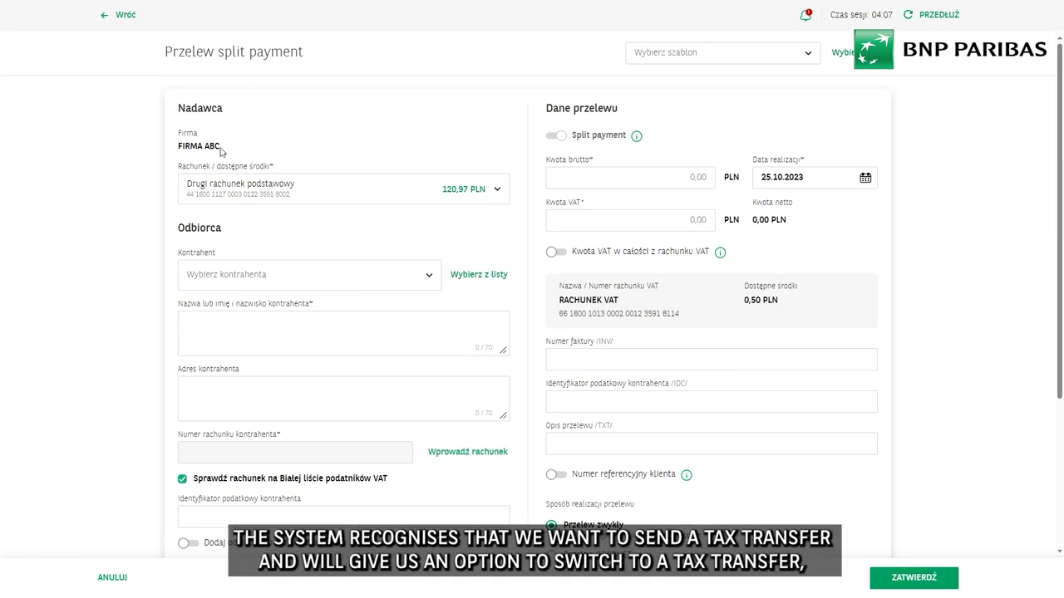
click(104, 21)
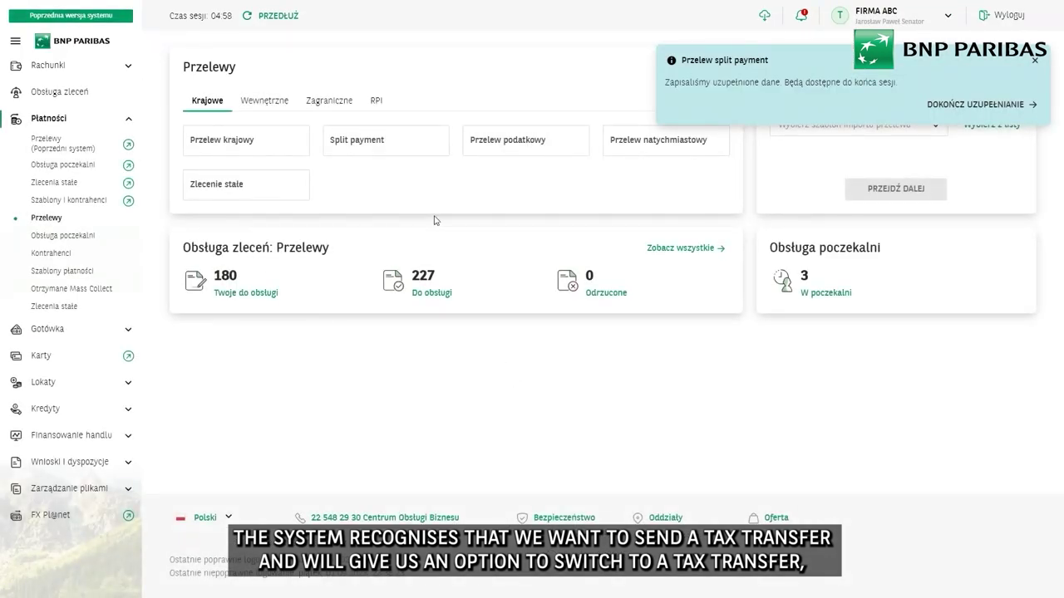
Start a Przelew podatkowy from Drugi rachunek podstawowy with form symbol AKC-2.
click(525, 142)
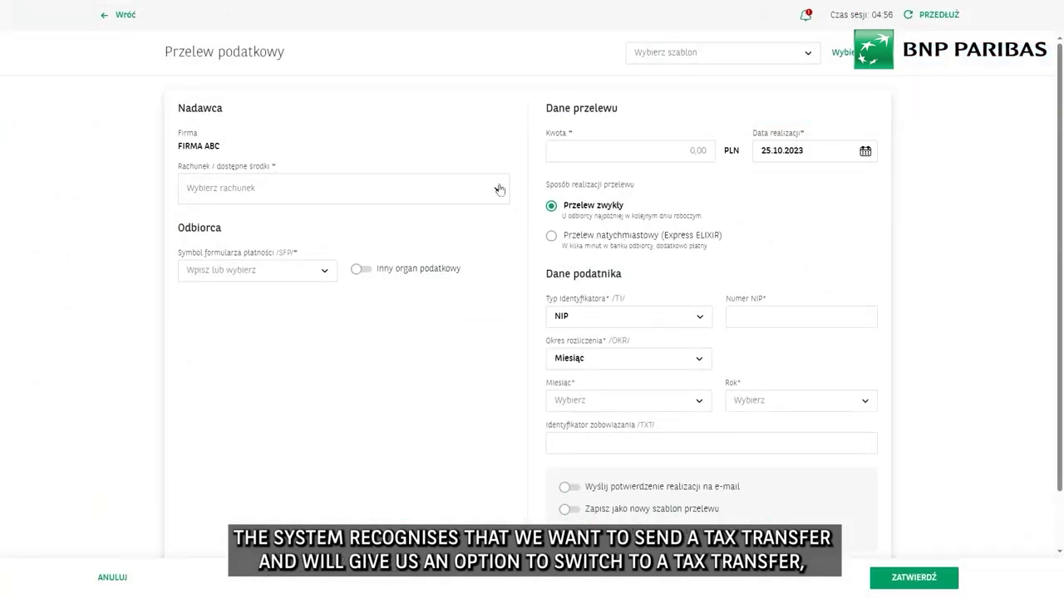
click(497, 188)
click(334, 231)
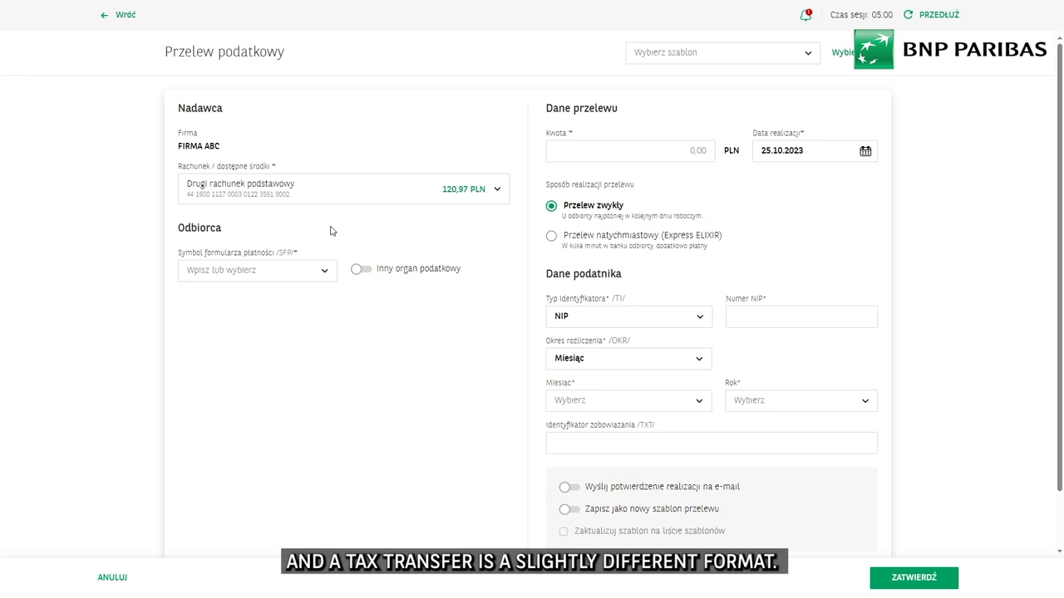
click(324, 276)
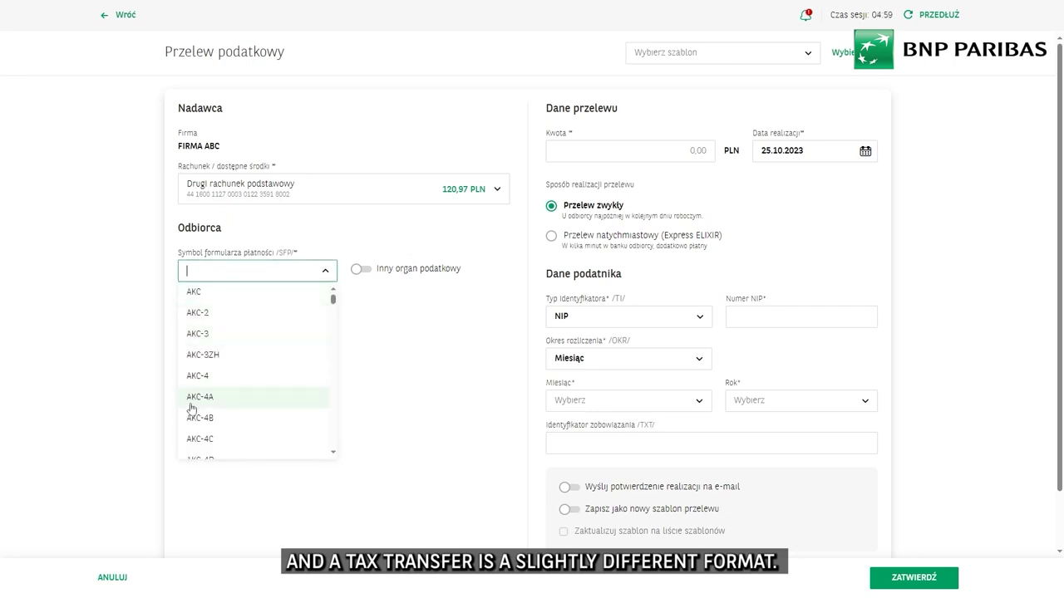
click(204, 315)
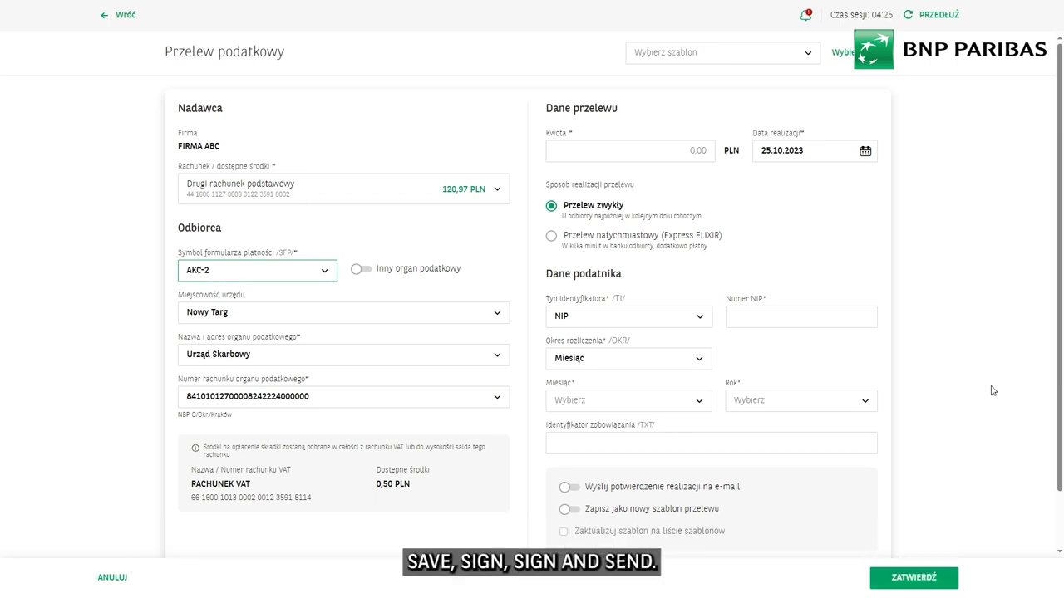
Draft a Wewnętrzny w PLN transfer from Drugi rachunek podstawowy to RACHUNEK DOTACYJNY, then start Wewnętrzny walutowy.
click(120, 14)
click(282, 102)
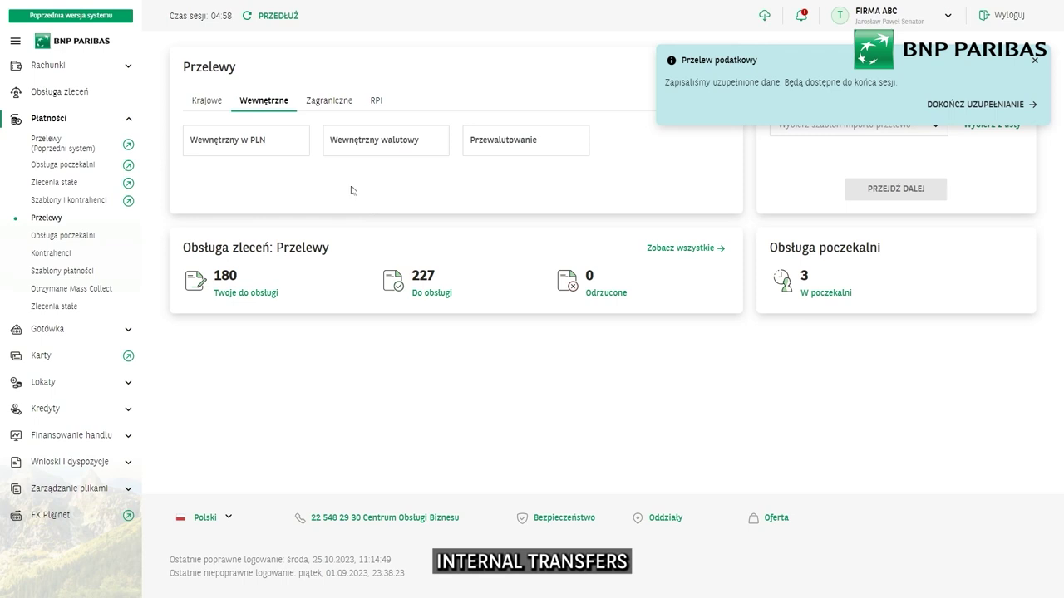
click(243, 151)
click(482, 190)
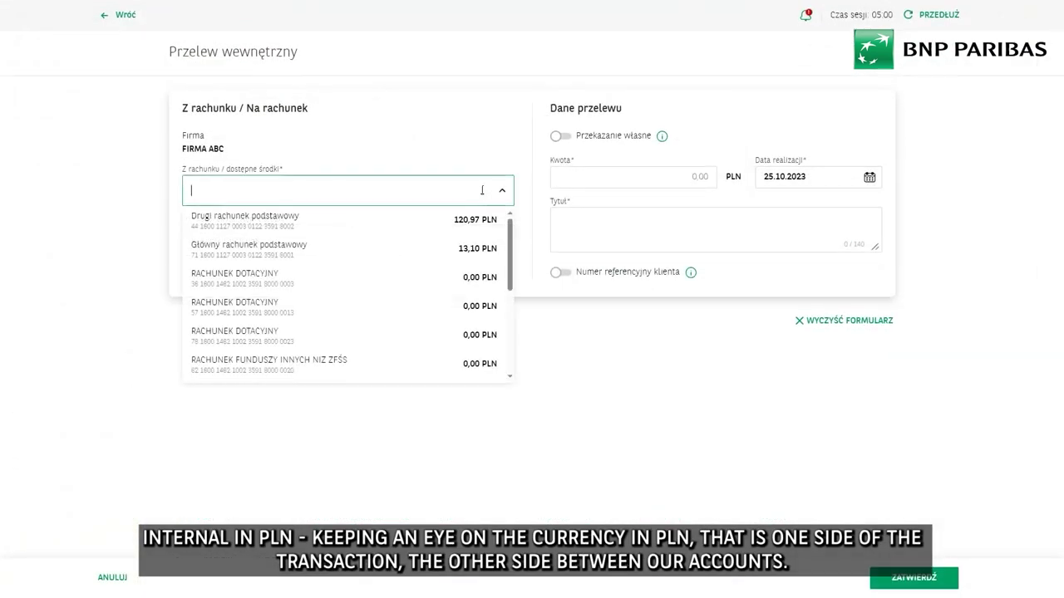
click(449, 220)
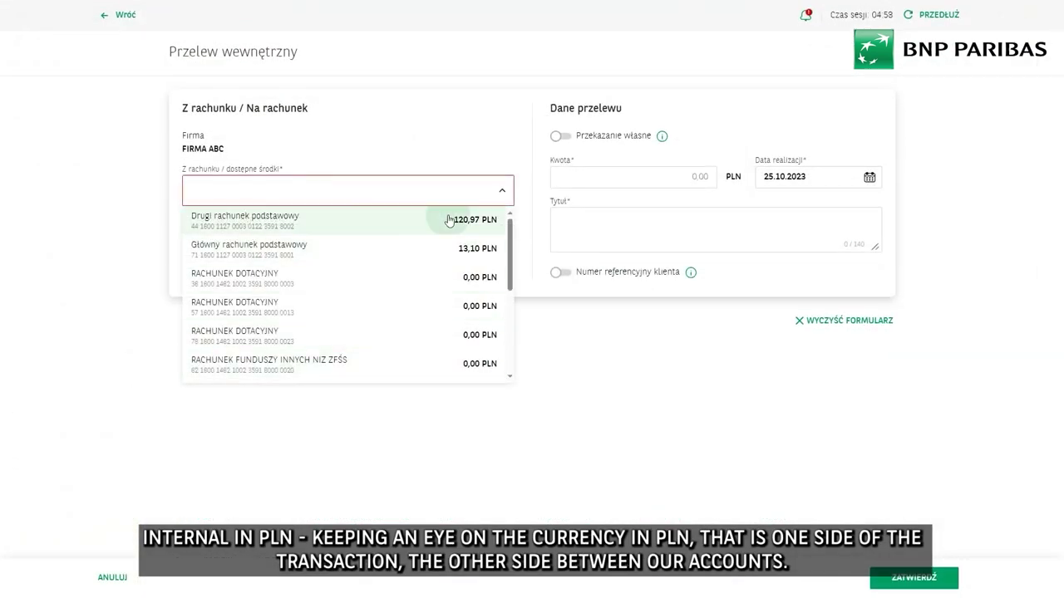
click(439, 240)
click(443, 297)
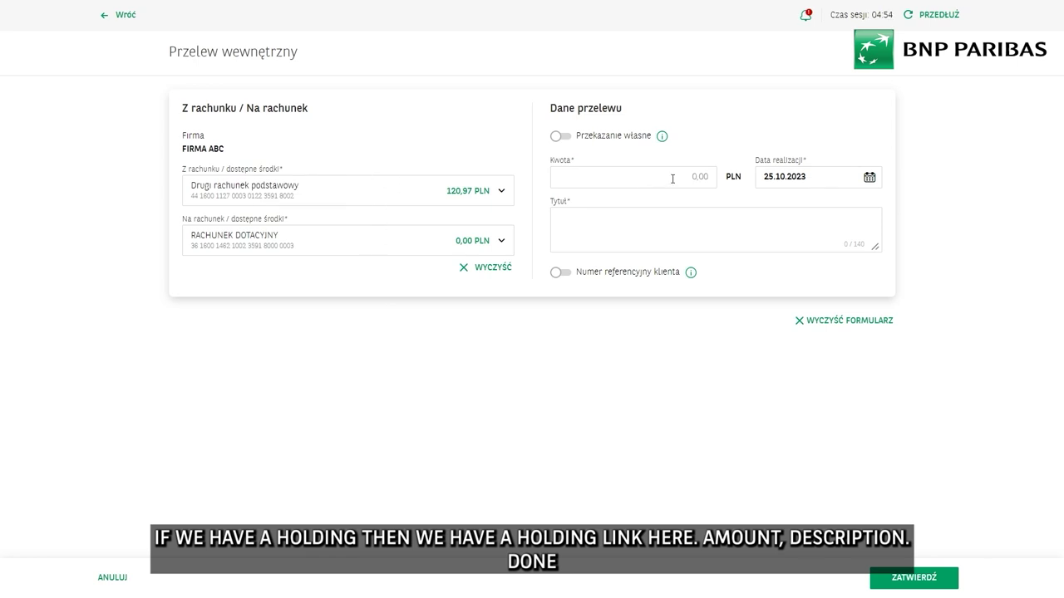
click(105, 15)
click(371, 142)
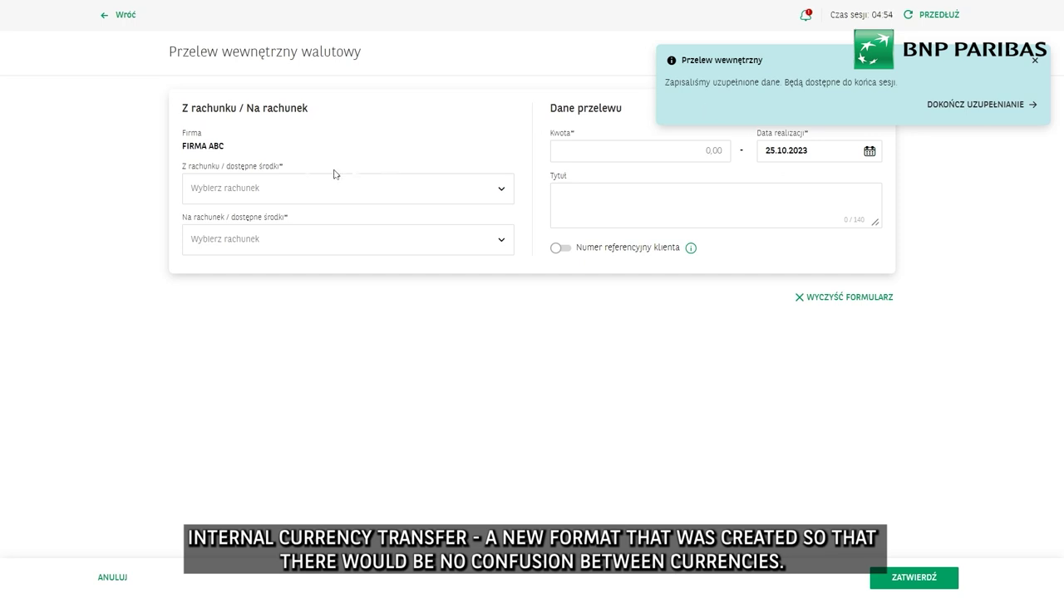
Set the source account to Rachunek walutowy USD, then switch it to EUR.
click(252, 200)
click(249, 222)
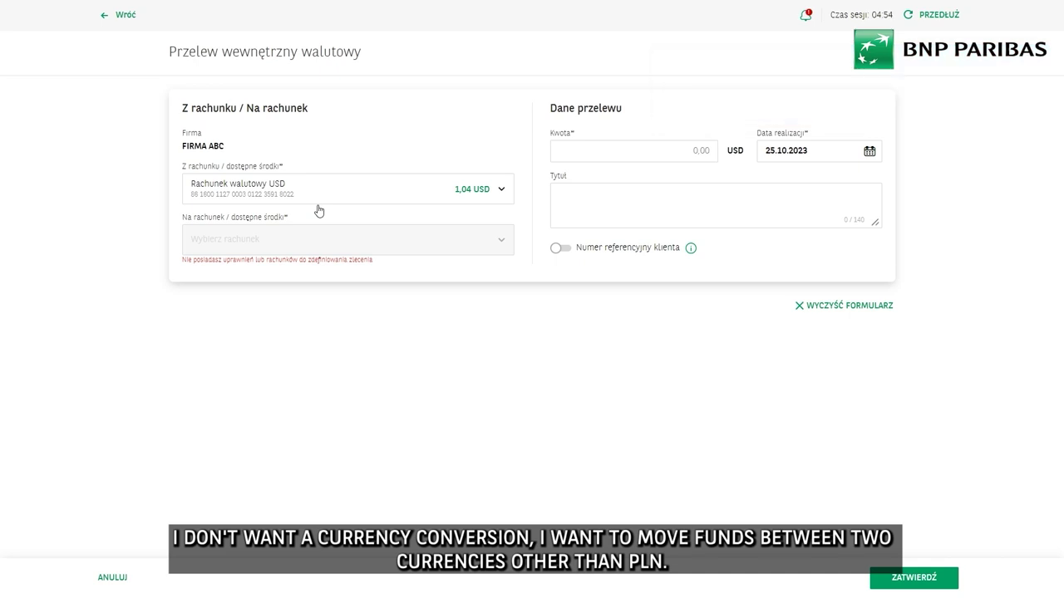
click(313, 192)
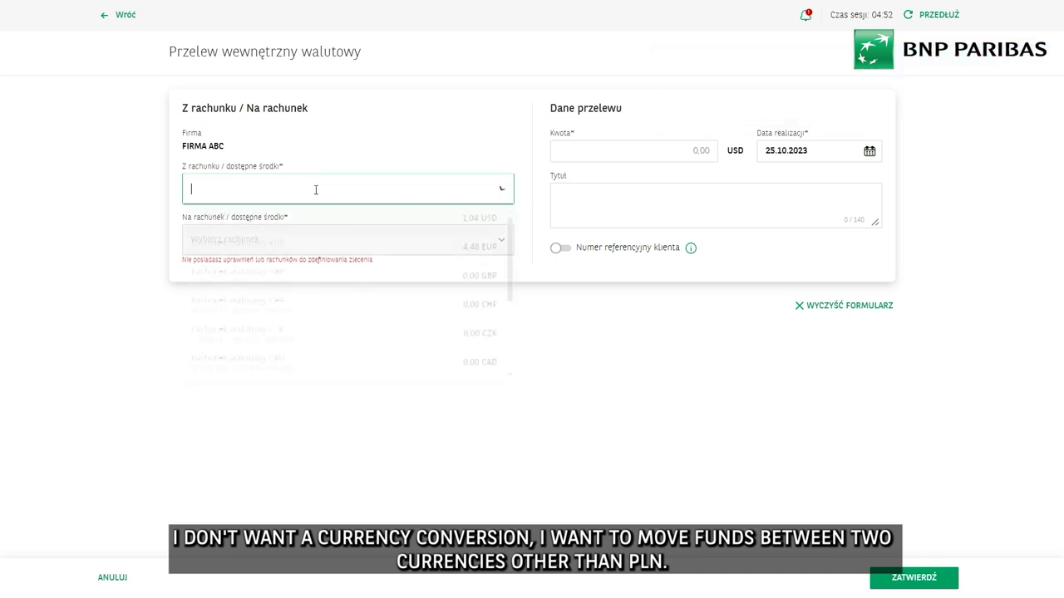
click(286, 223)
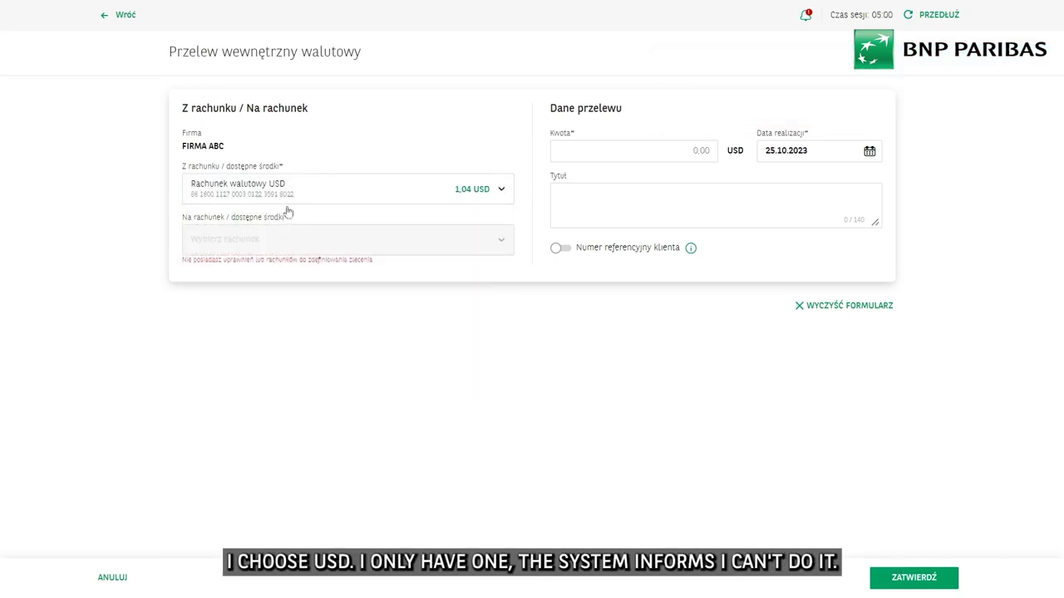
click(415, 185)
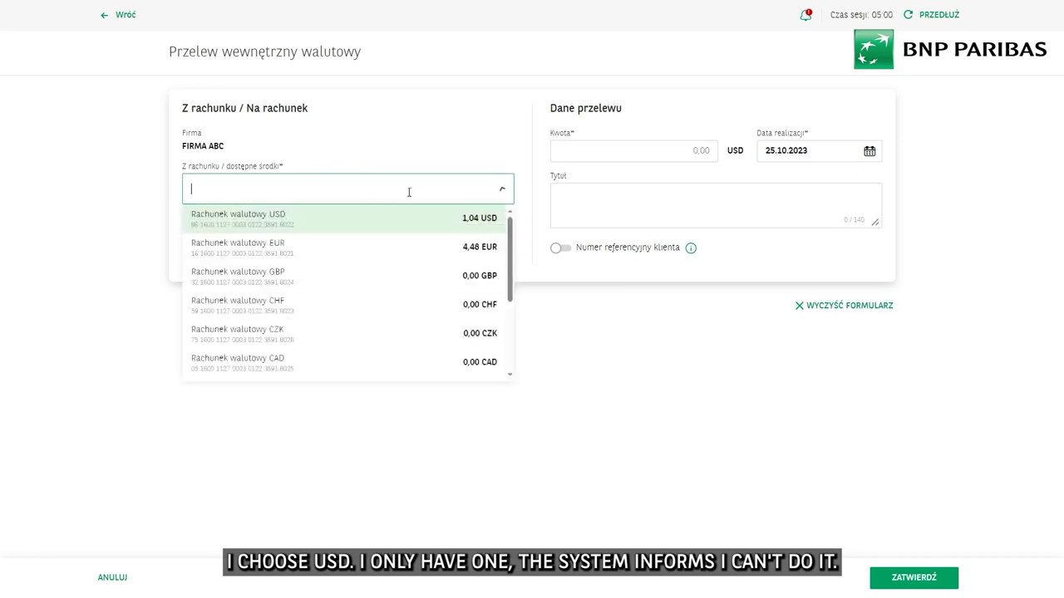
click(285, 240)
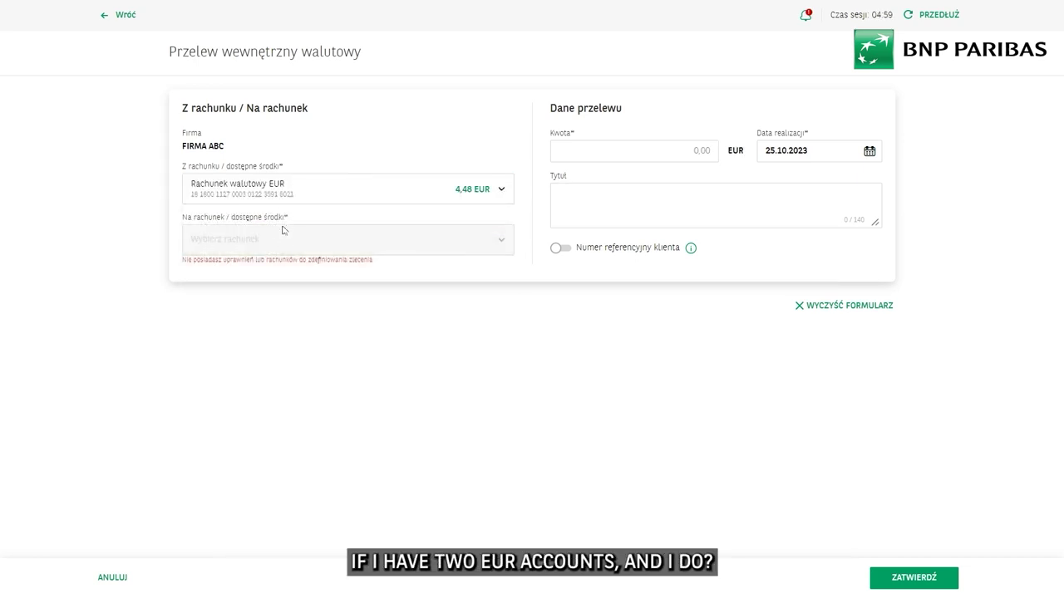
Browse the source account list, then switch the source to Rachunek walutowy GBP.
click(314, 187)
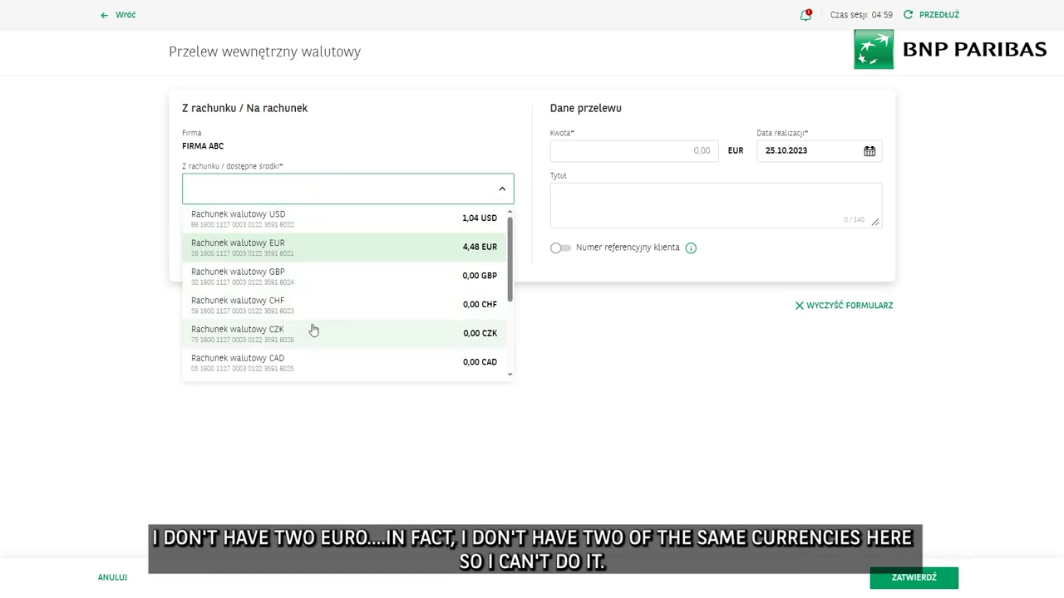
scroll(342, 316, down, 1)
scroll(342, 314, down, 3)
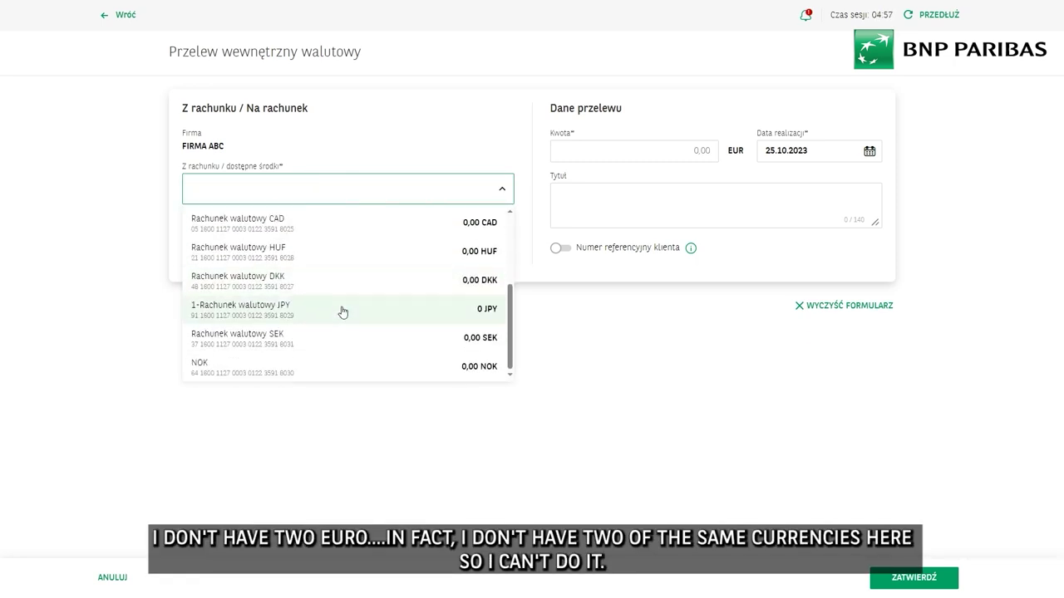
scroll(343, 312, up, 4)
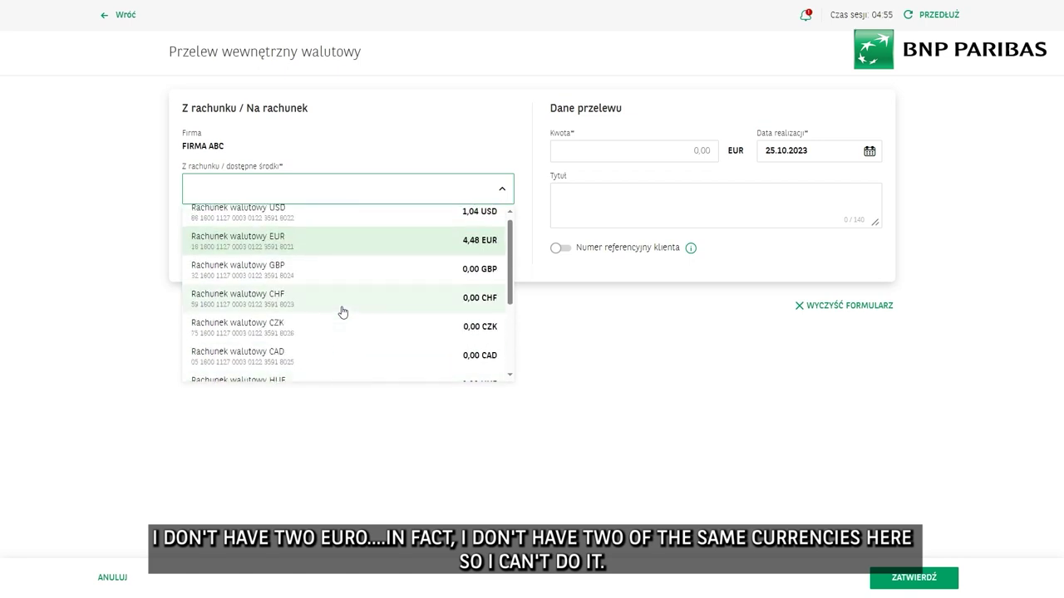
click(357, 138)
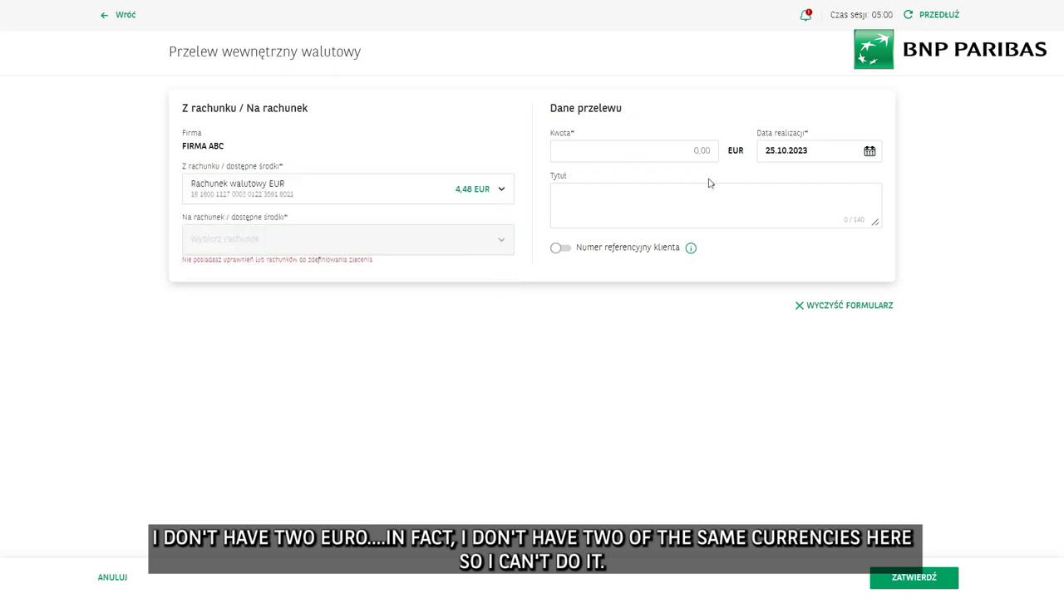
click(441, 193)
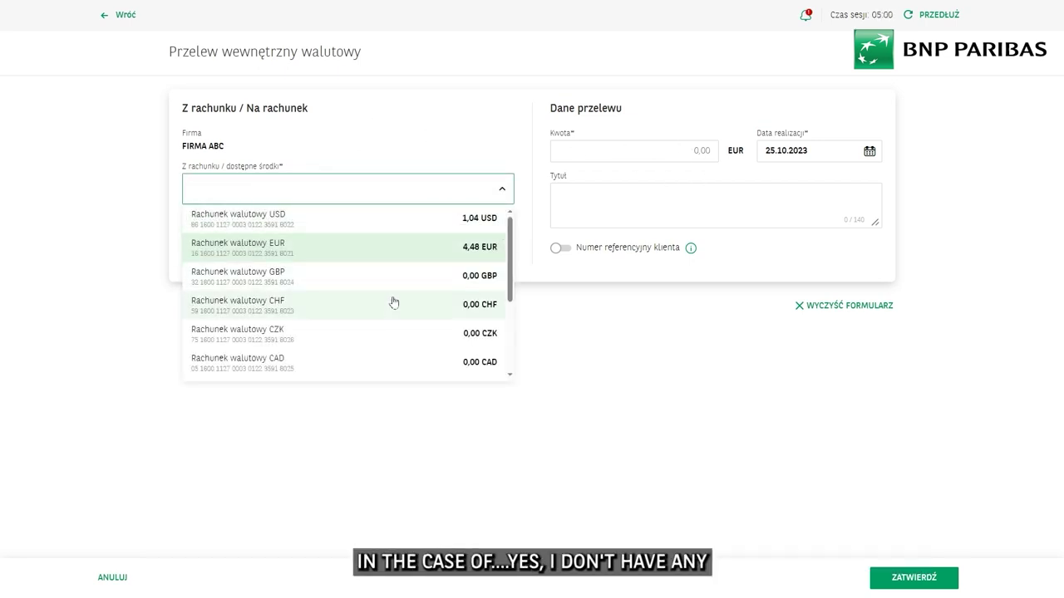
click(392, 285)
click(423, 186)
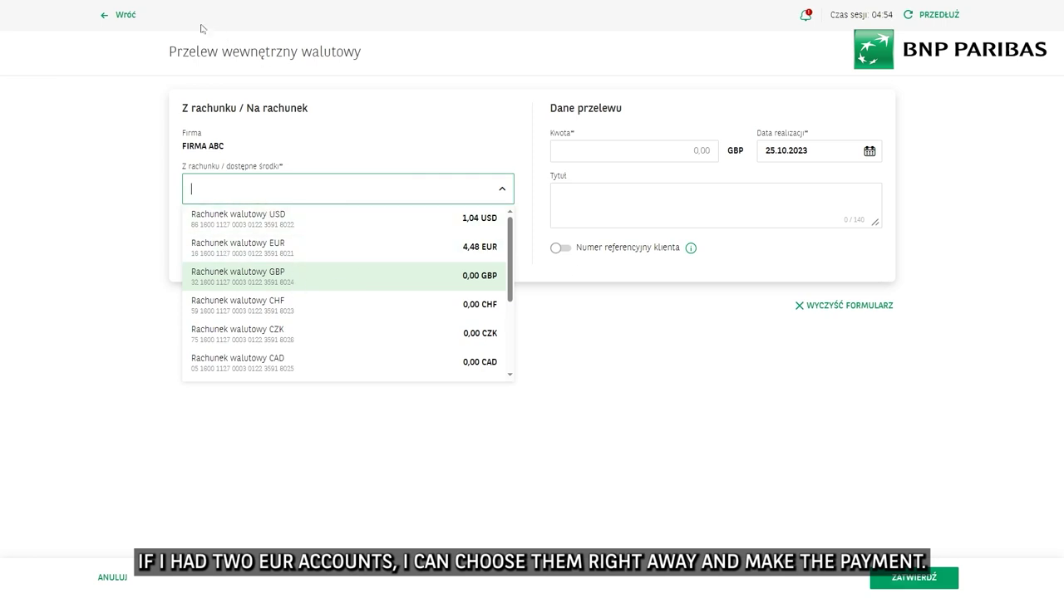
Leave the currency transfer and reopen Wewnętrzny w PLN with both accounts still filled.
click(101, 16)
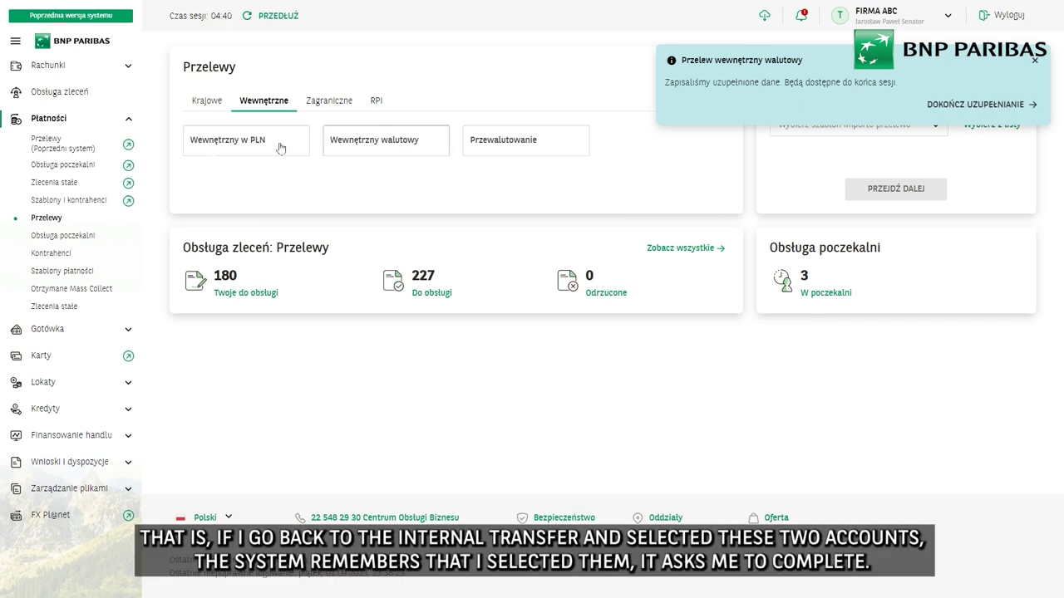
click(220, 150)
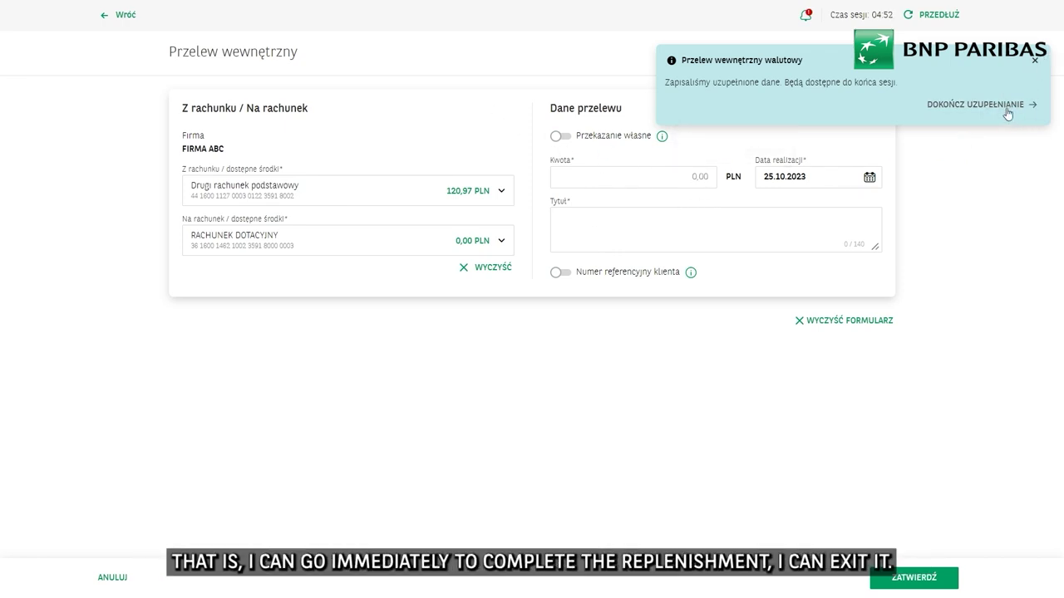
Exit the internal PLN draft back to the Przelewy overview, closing the saved-data notices.
click(1033, 62)
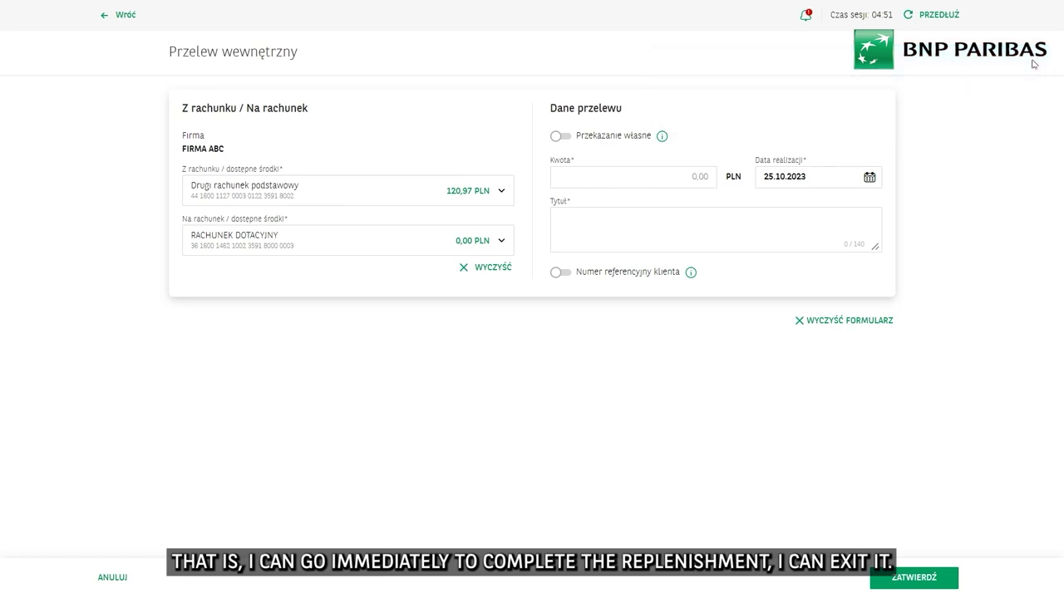
click(108, 15)
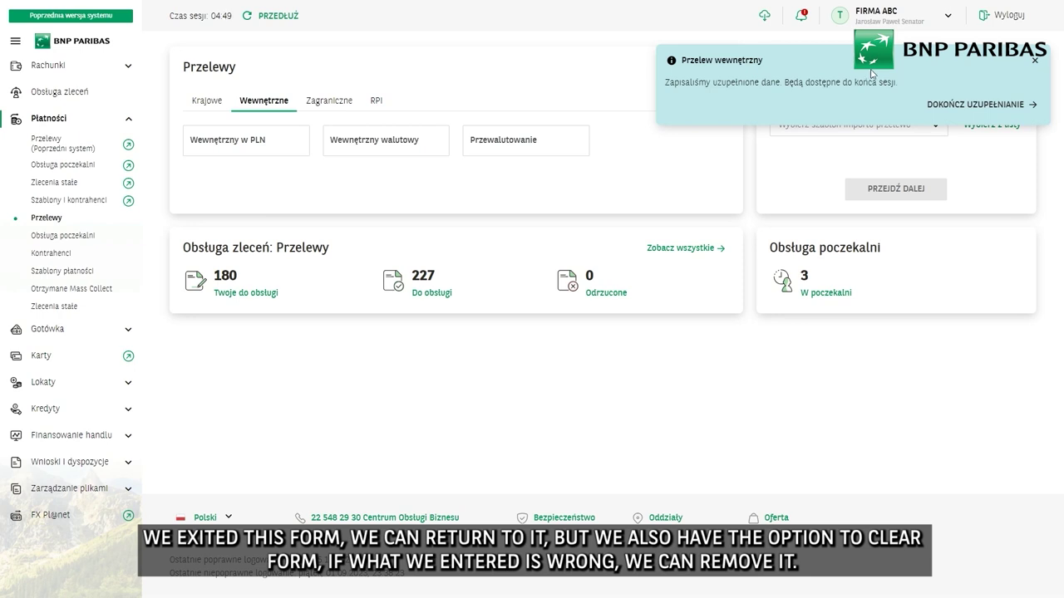
click(246, 142)
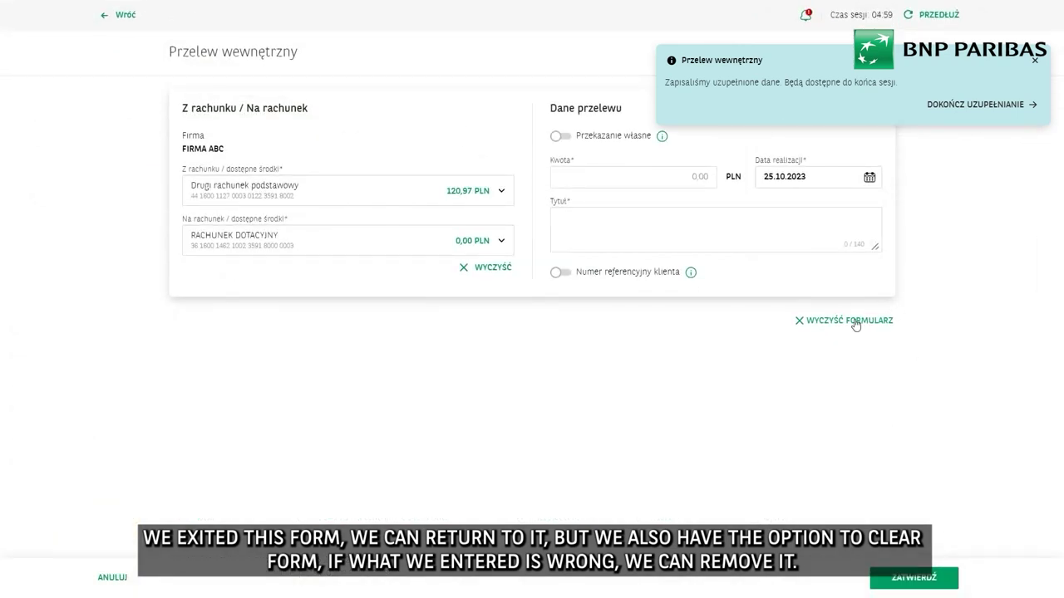
click(106, 22)
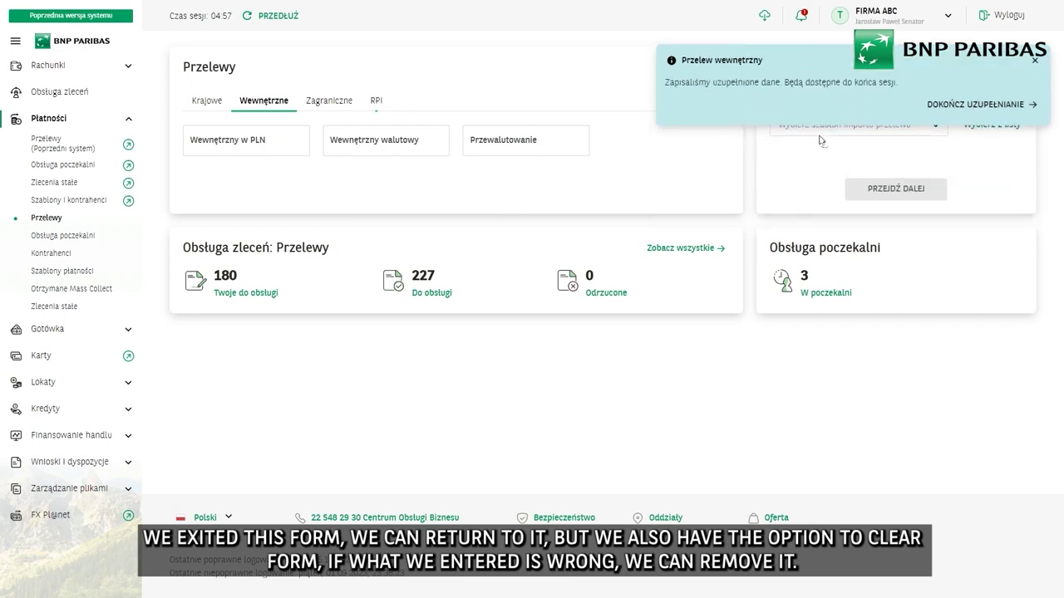
click(1035, 63)
Start a SEPA transfer from the Główny rachunek podstawowy sender account.
click(340, 101)
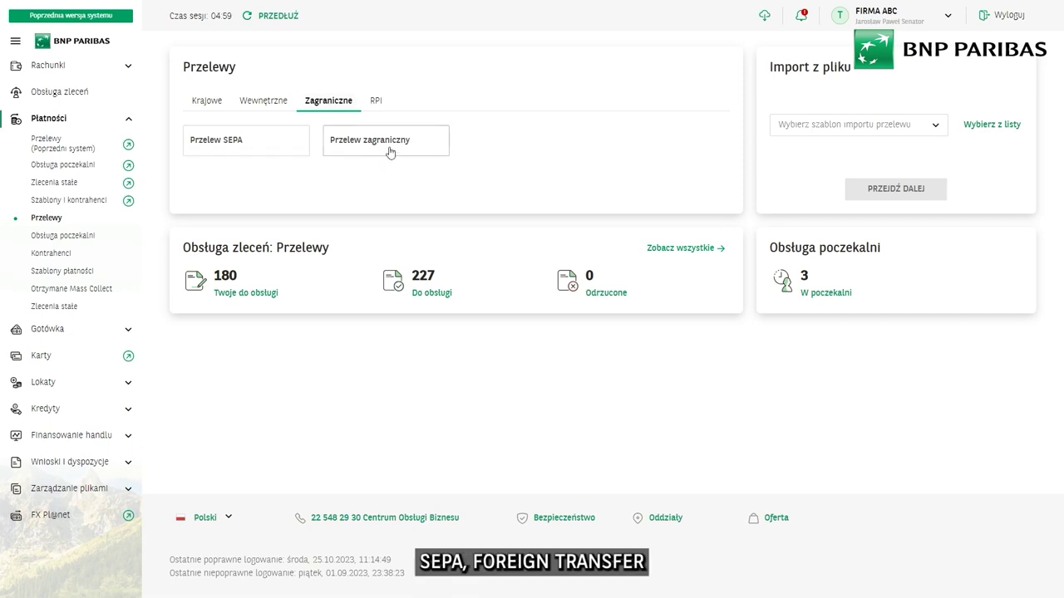
click(232, 143)
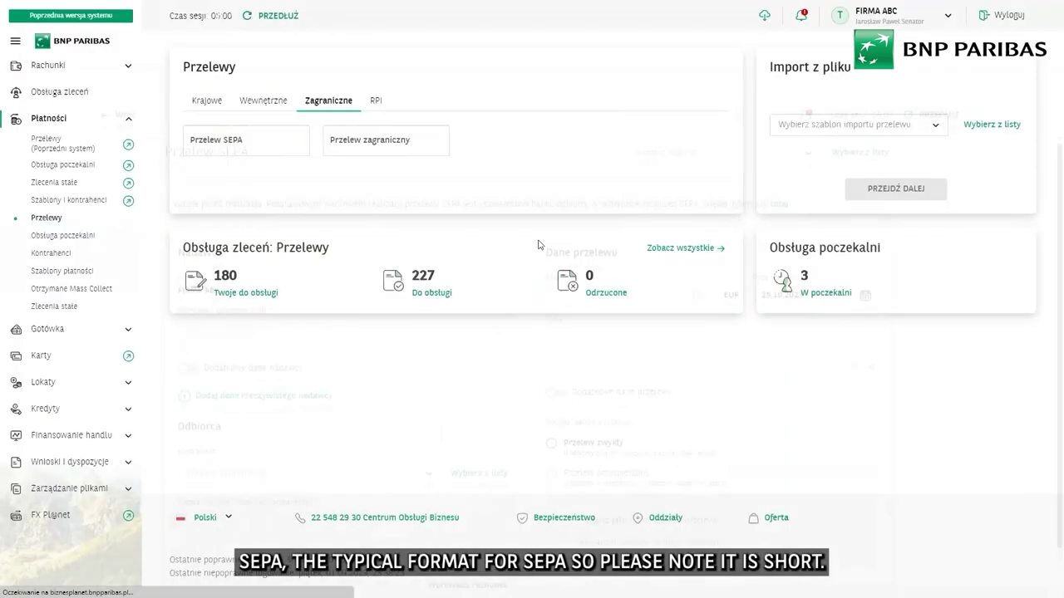
scroll(495, 274, down, 2)
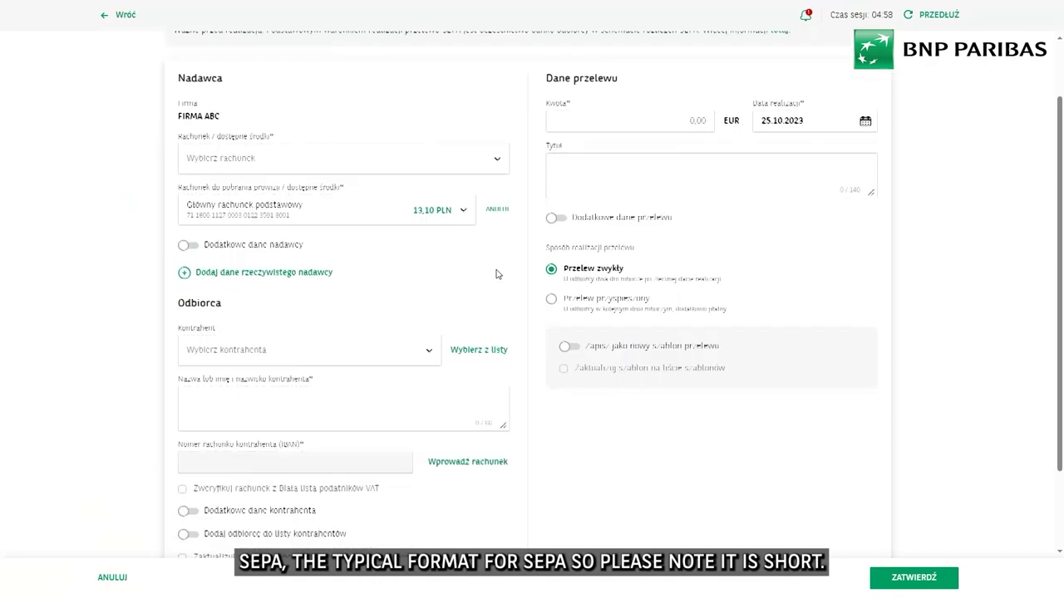
scroll(496, 274, up, 2)
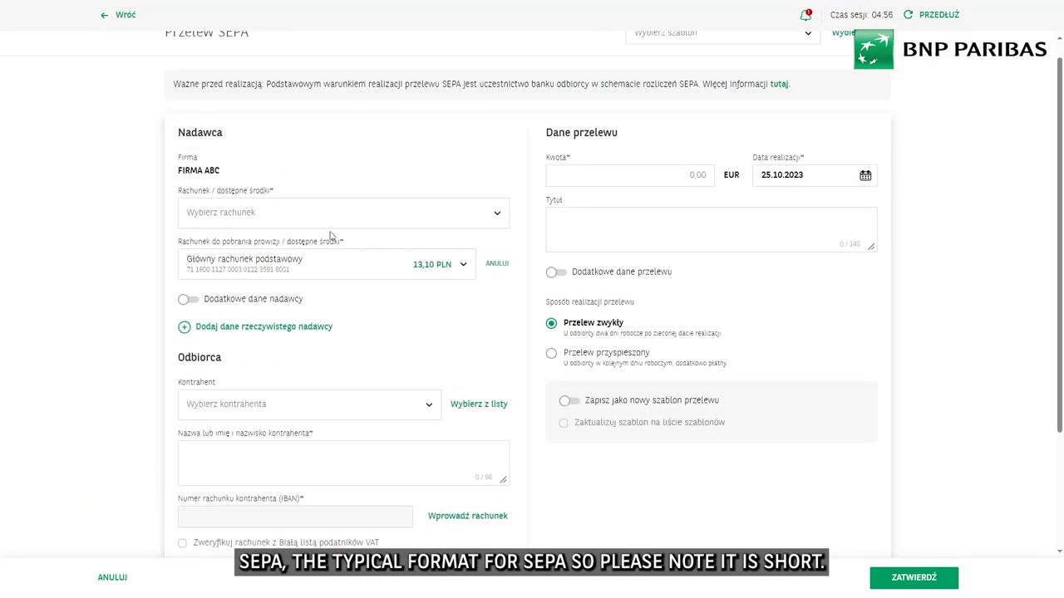
click(280, 213)
click(260, 255)
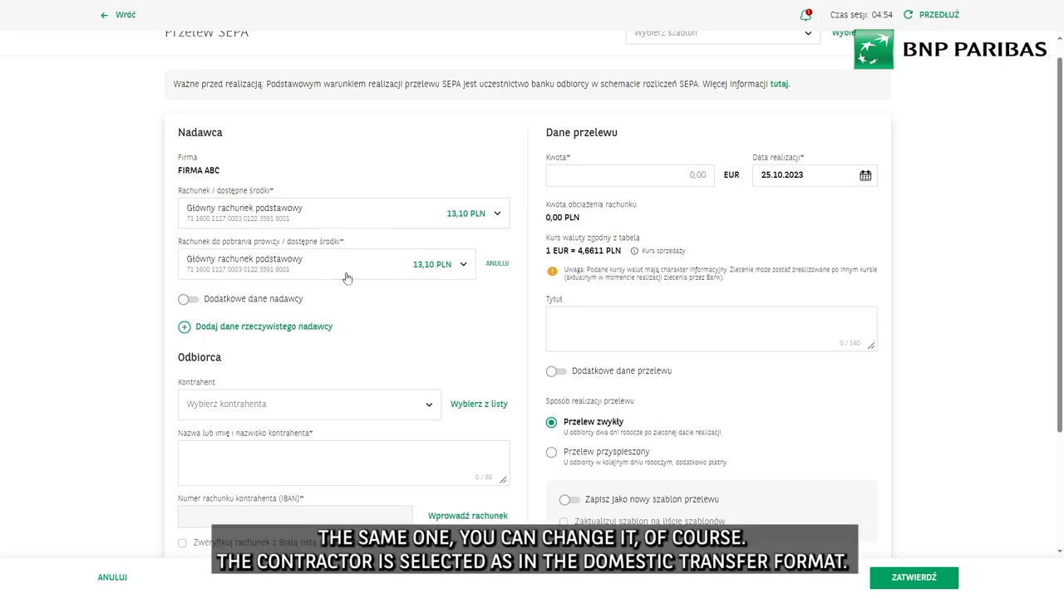
scroll(349, 274, down, 2)
scroll(349, 272, up, 1)
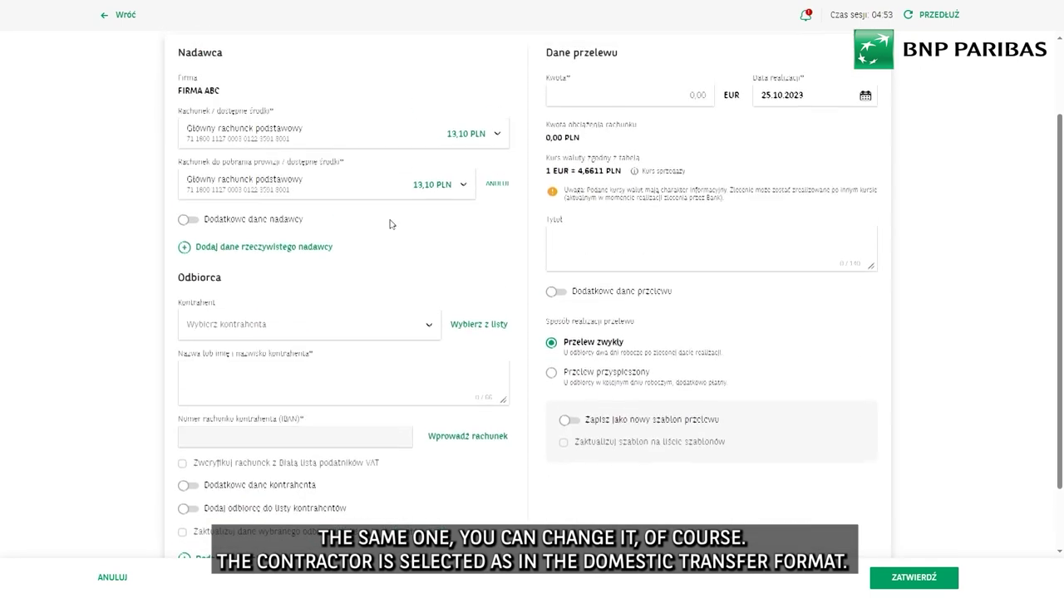
Enter 333 as the SEPA amount, then go back to the Przelewy dashboard.
click(240, 326)
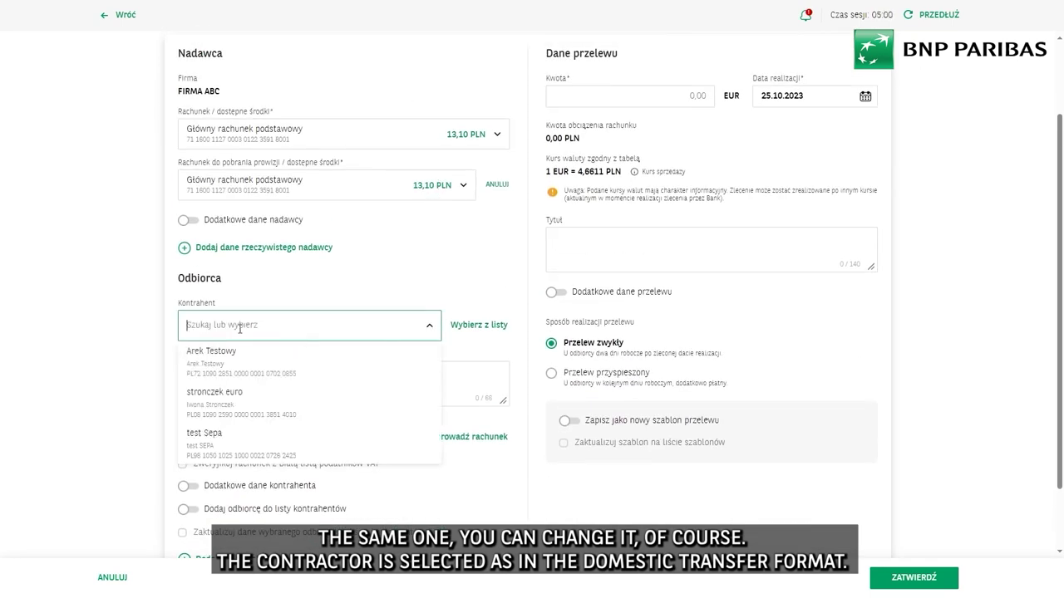
click(353, 284)
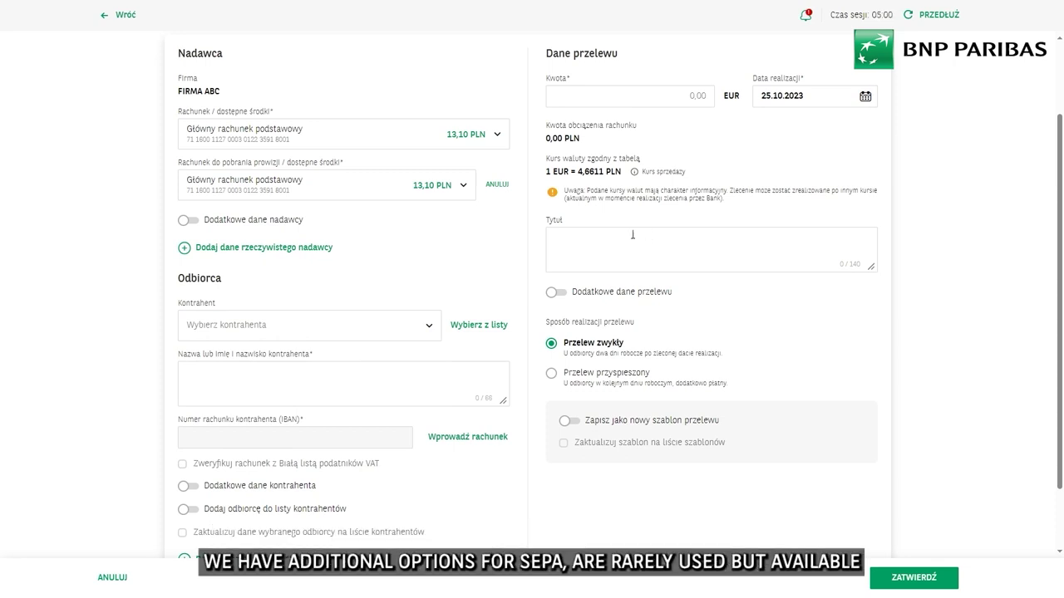
scroll(373, 360, down, 1)
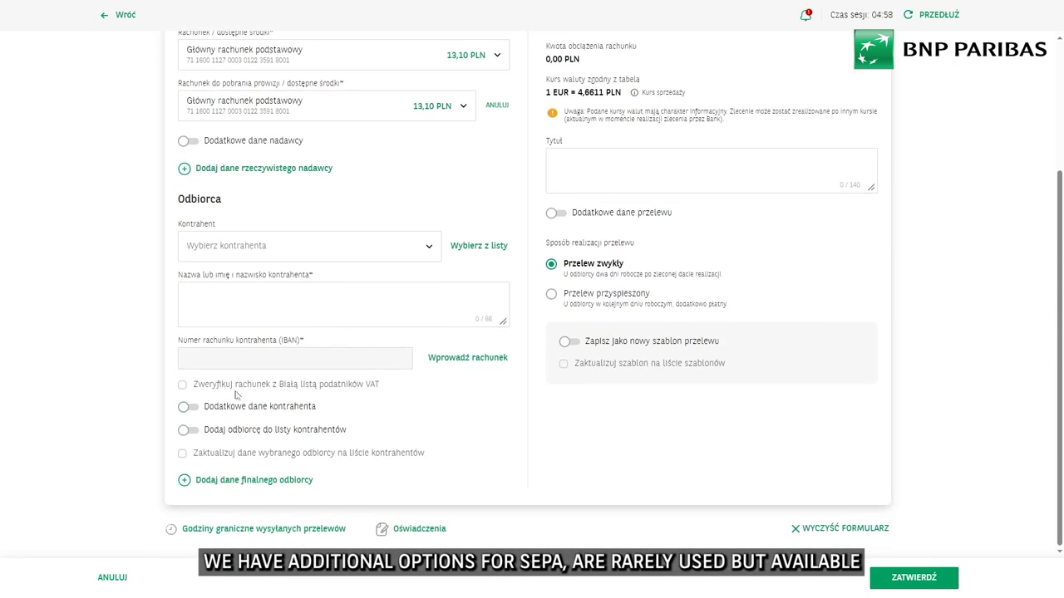
scroll(602, 154, up, 3)
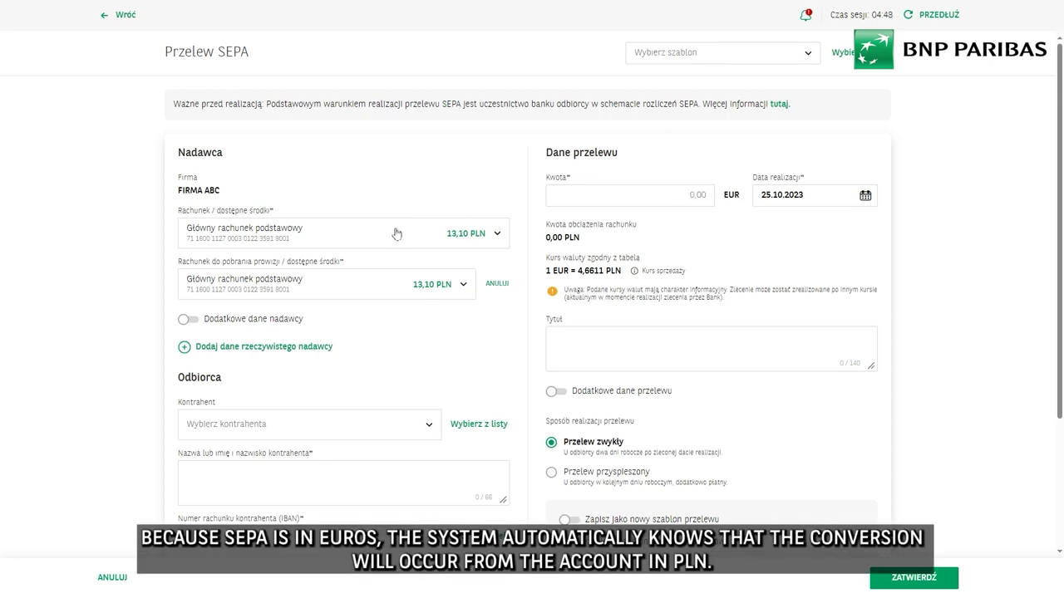
click(683, 198)
text(333)
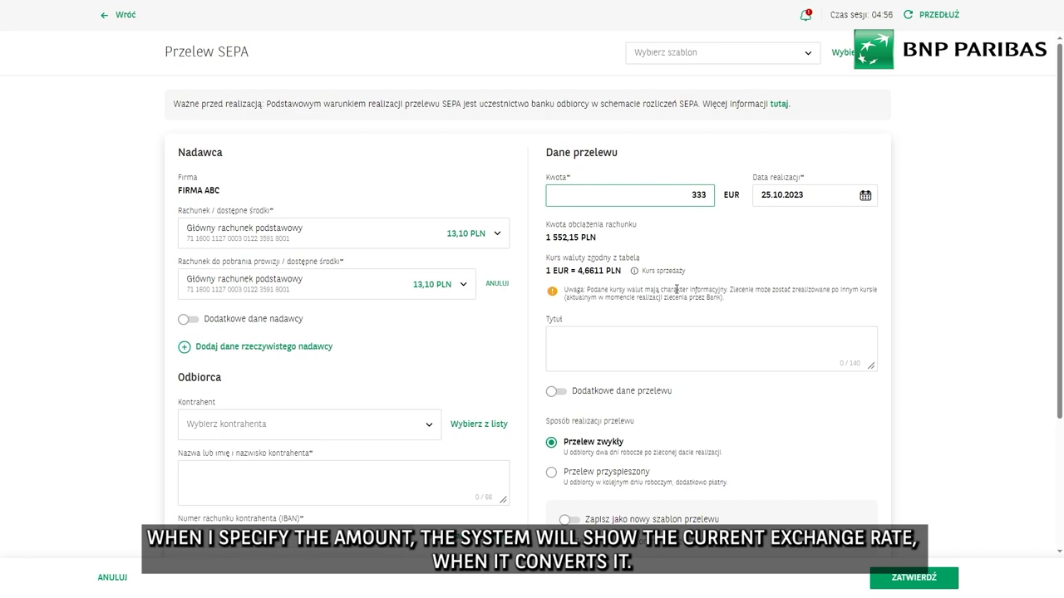
scroll(677, 289, down, 1)
click(601, 253)
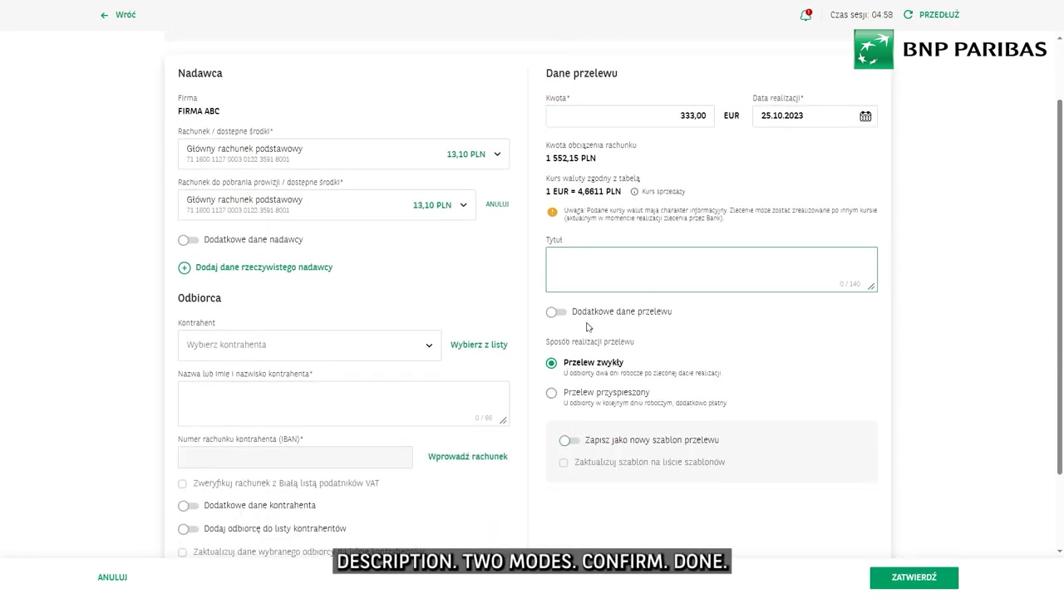
click(108, 16)
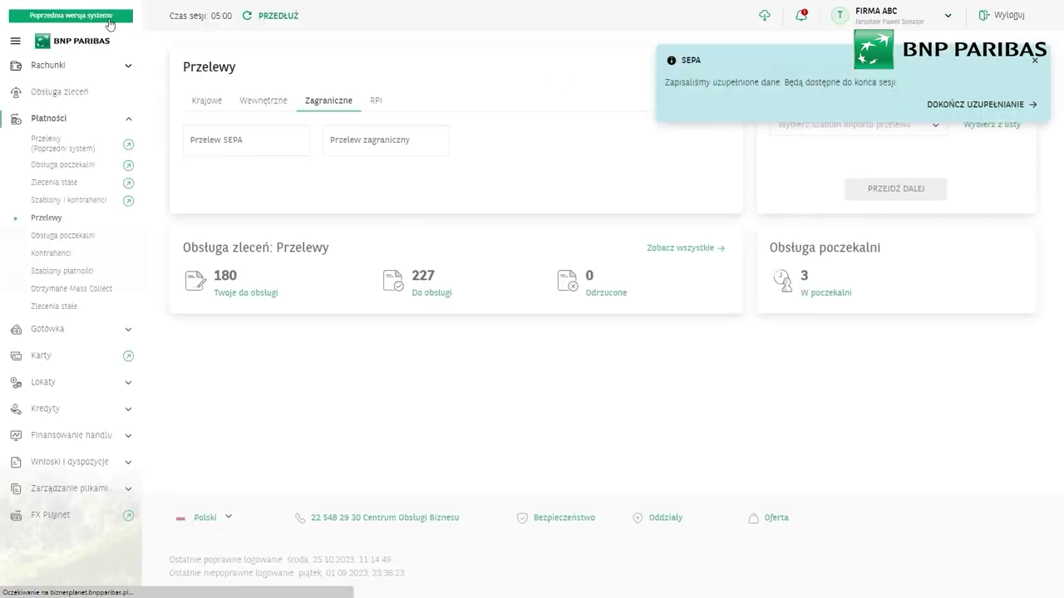
Start a new foreign transfer with EUR as its currency.
click(384, 143)
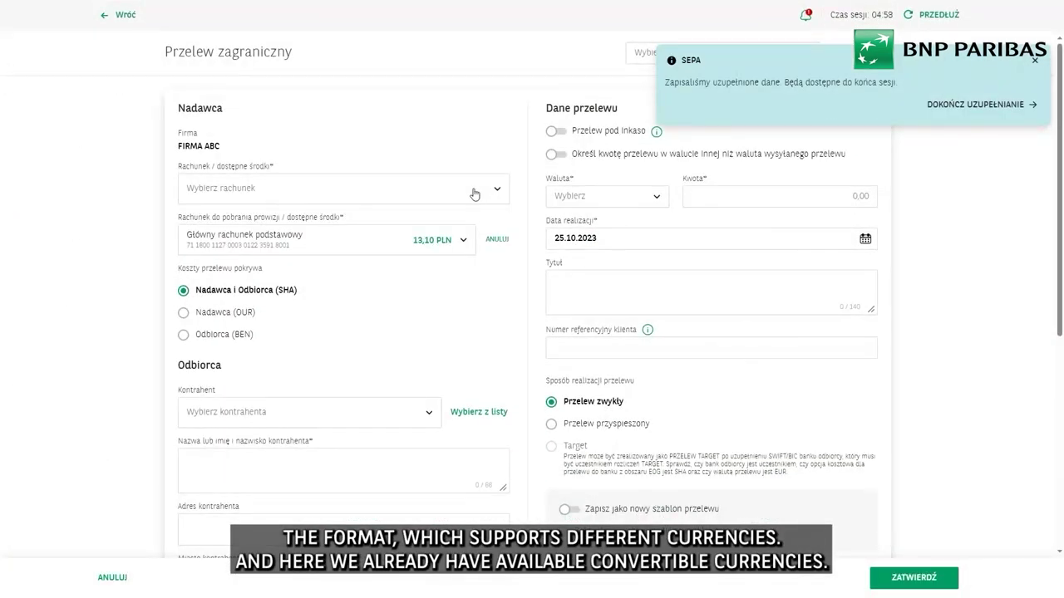
click(592, 202)
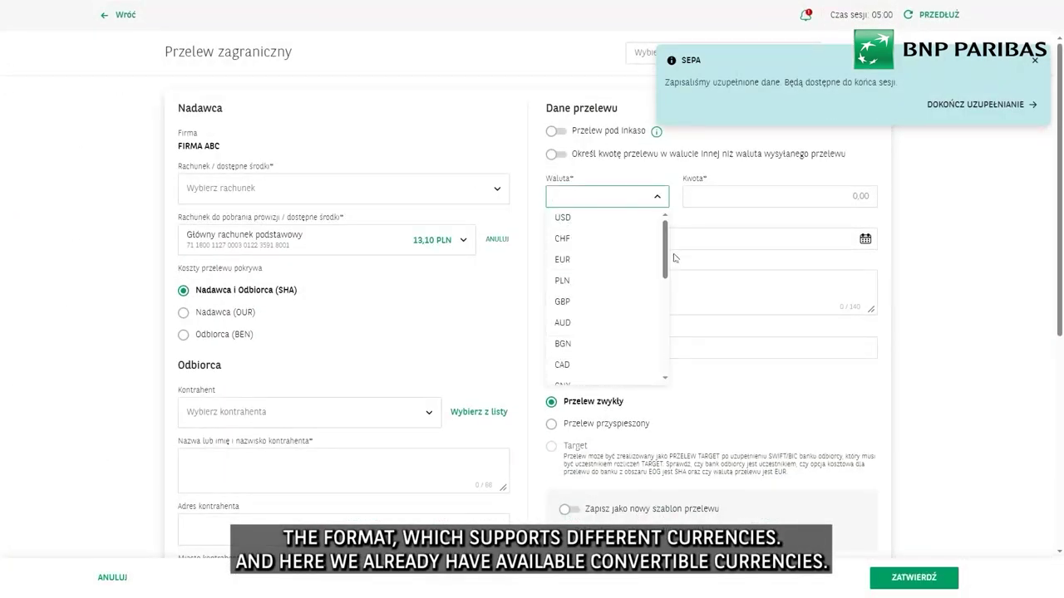
drag(667, 234, 663, 213)
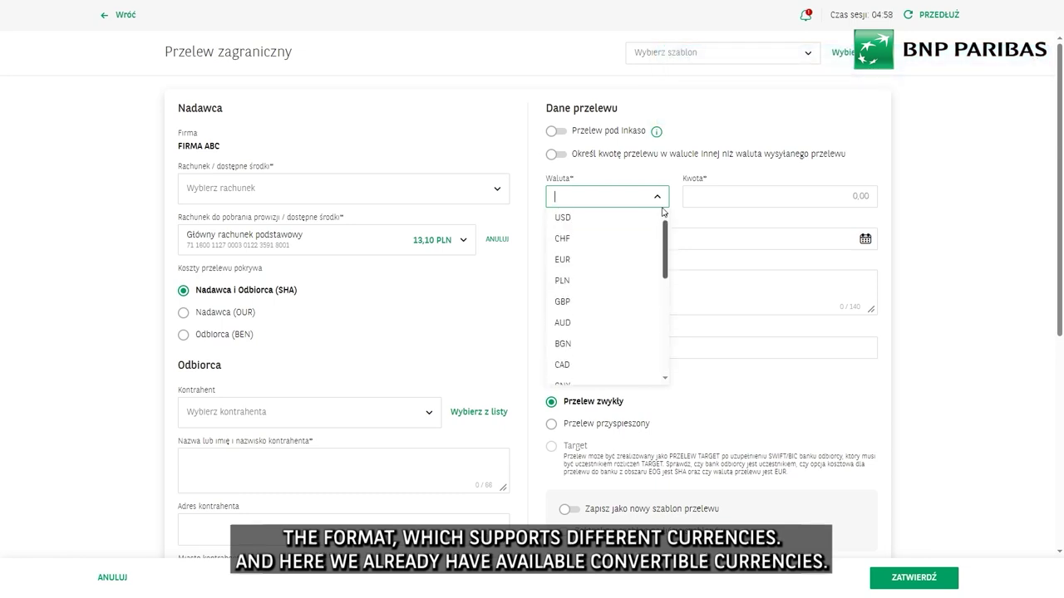
click(567, 259)
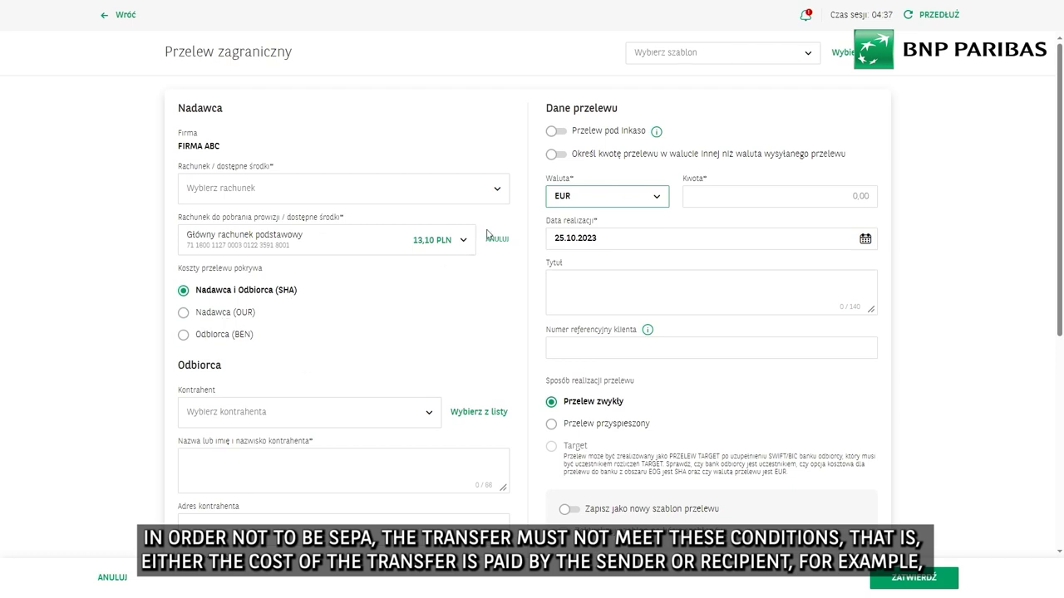
click(641, 196)
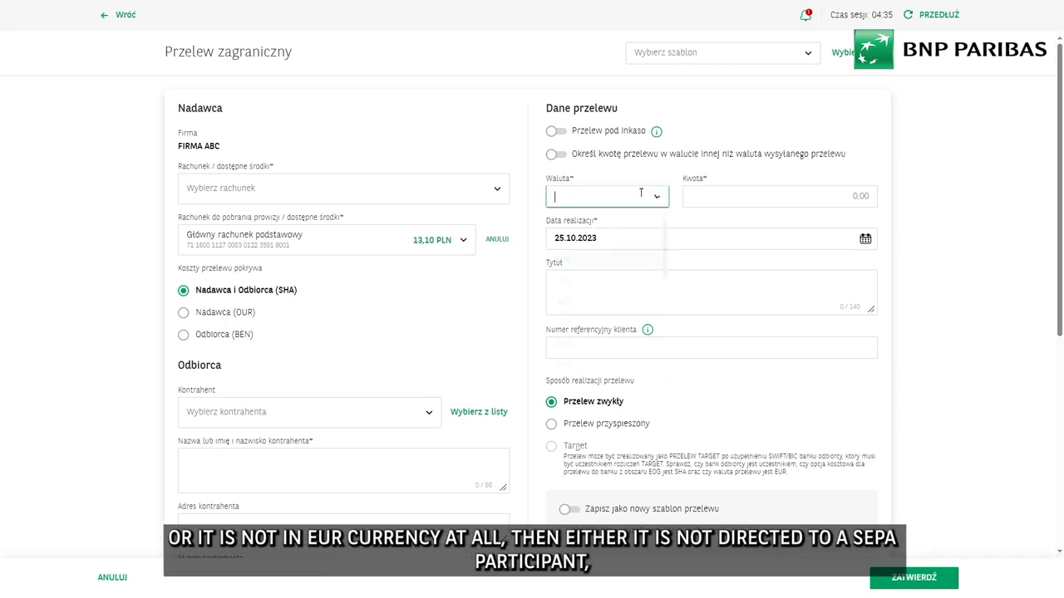
click(645, 175)
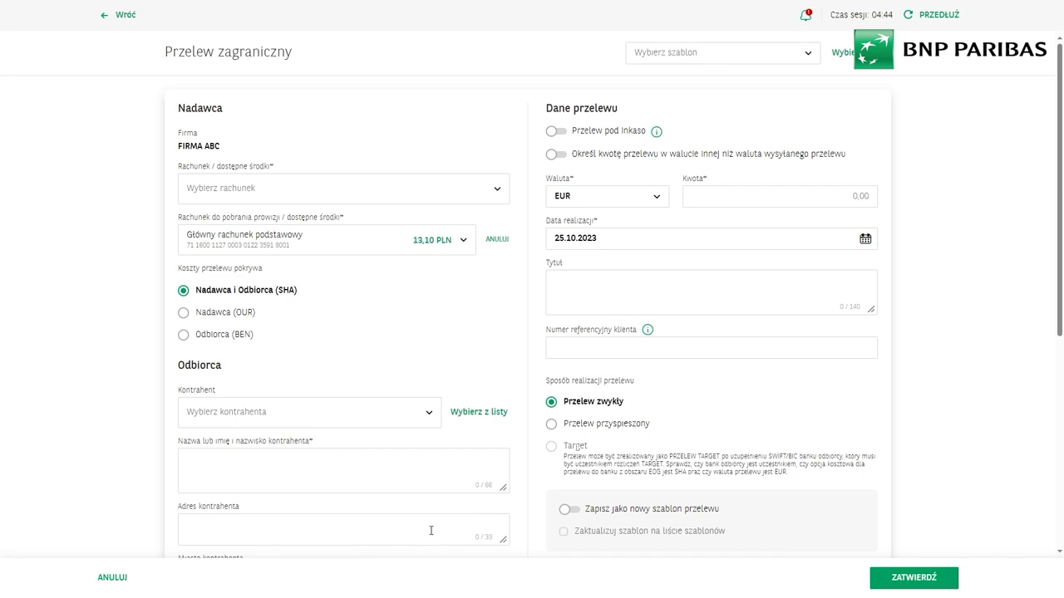
Leave the foreign transfer and begin a new Transfer RPI from the RPI types.
click(108, 13)
click(376, 100)
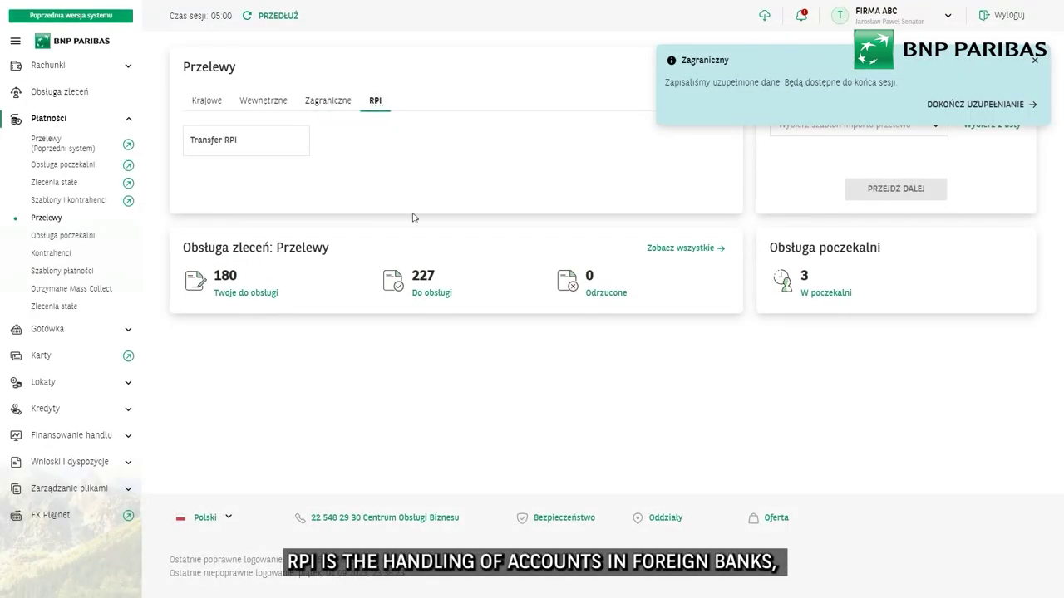
click(232, 142)
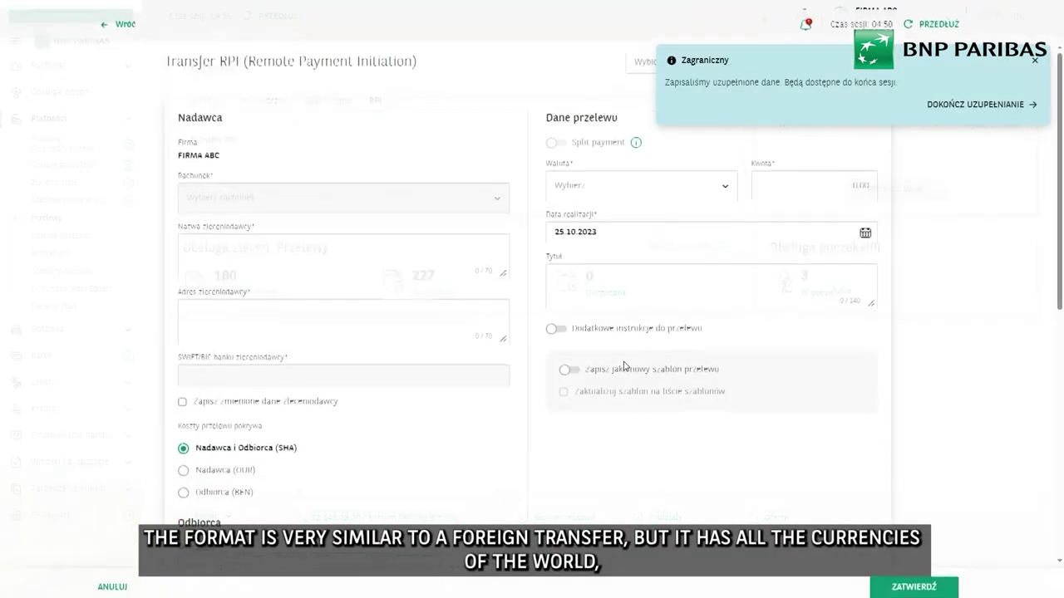
Browse the RPI Waluta list without choosing a currency, then return to Przelewy.
click(684, 176)
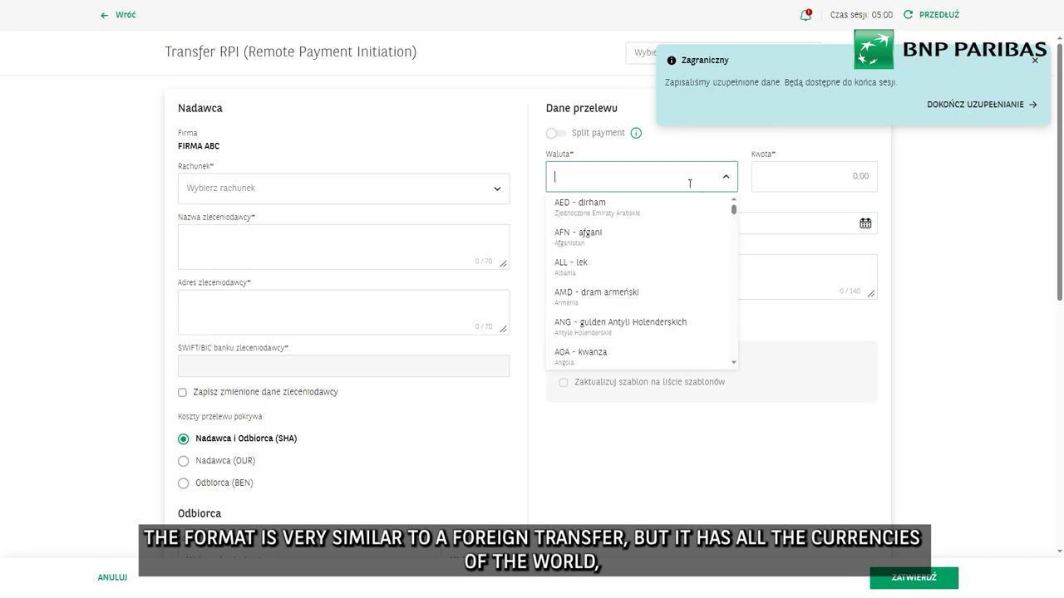
mouse_move(733, 212)
mouse_down()
mouse_move(734, 351)
mouse_move(743, 209)
mouse_move(734, 204)
mouse_up()
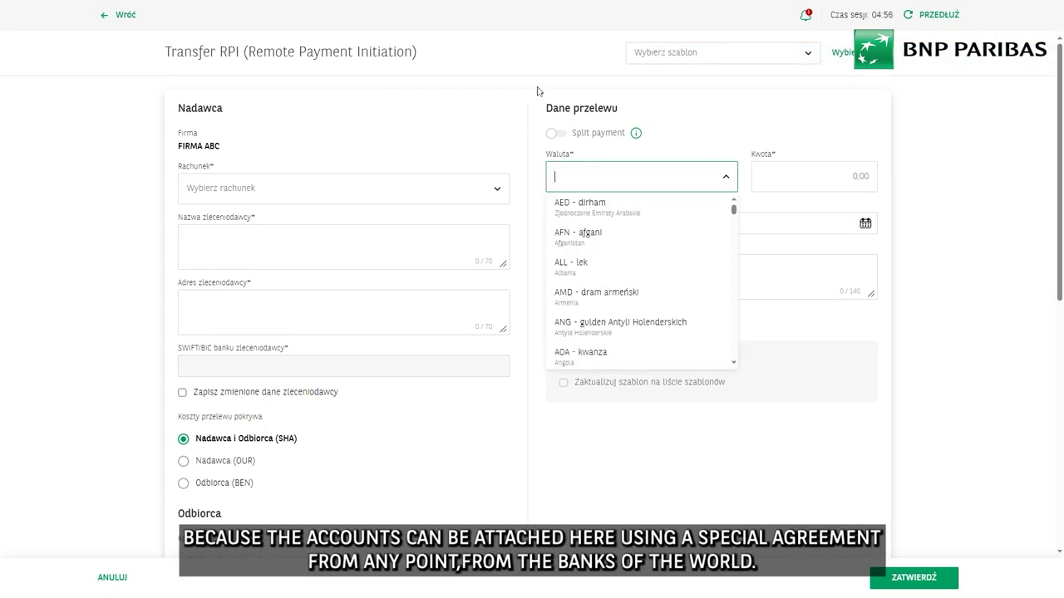
click(488, 66)
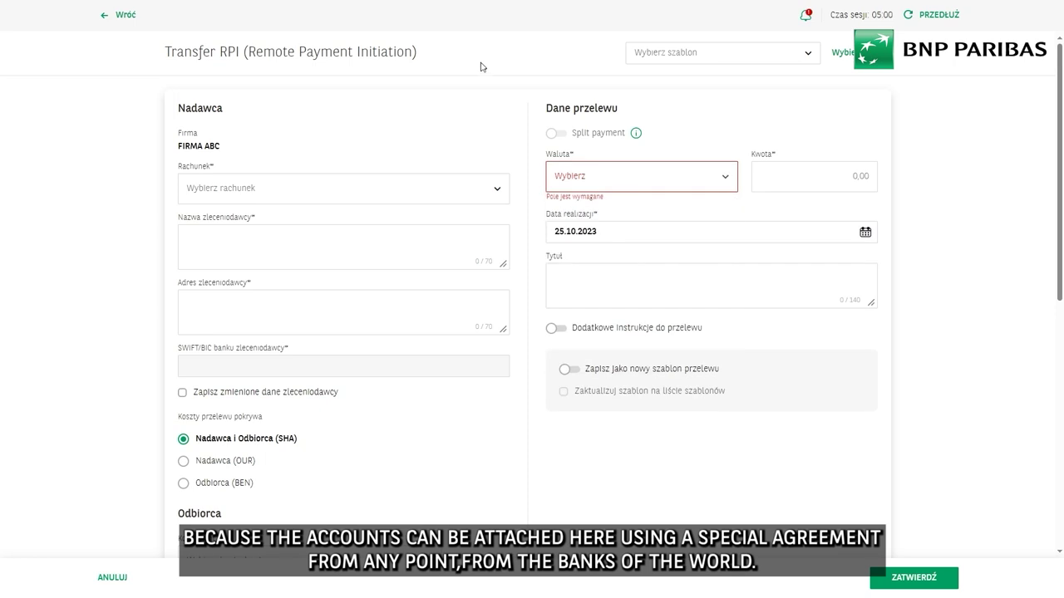
click(114, 14)
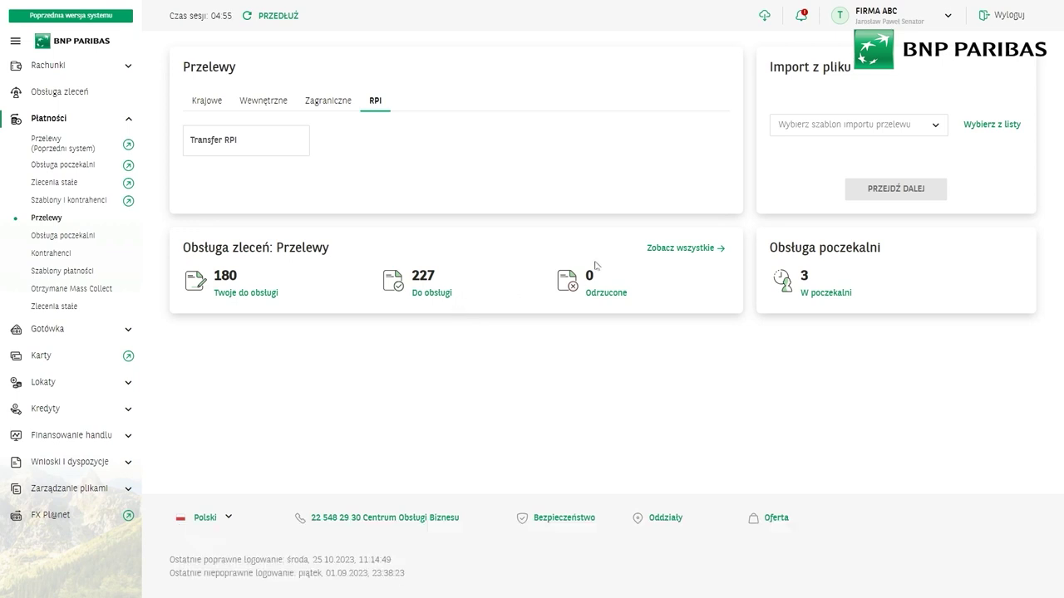
Under Krajowe, pick the Multicash PLI import template and proceed to its Import danych page.
click(210, 103)
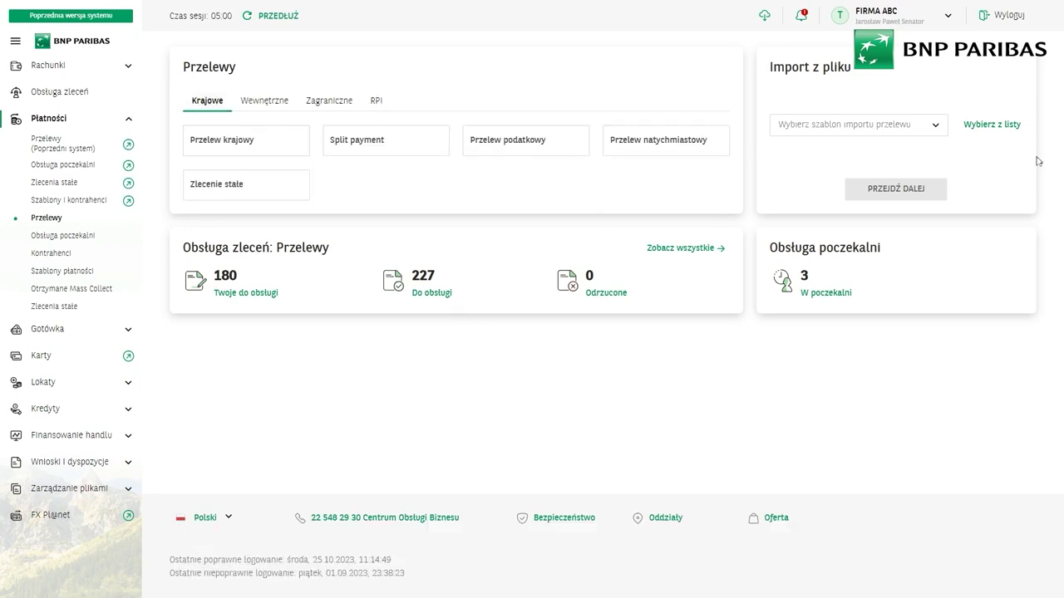
click(933, 129)
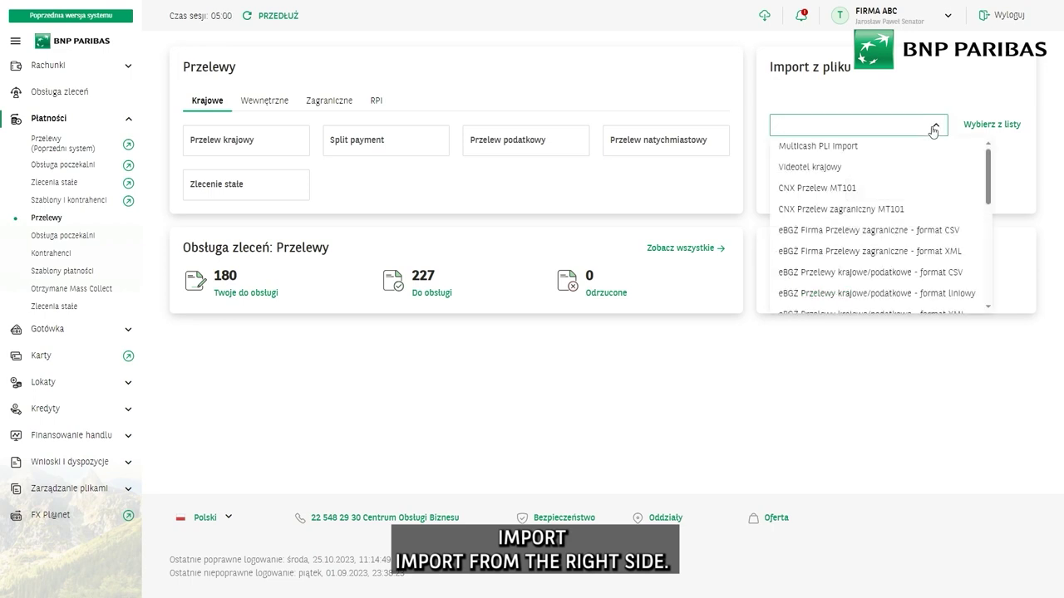
click(808, 147)
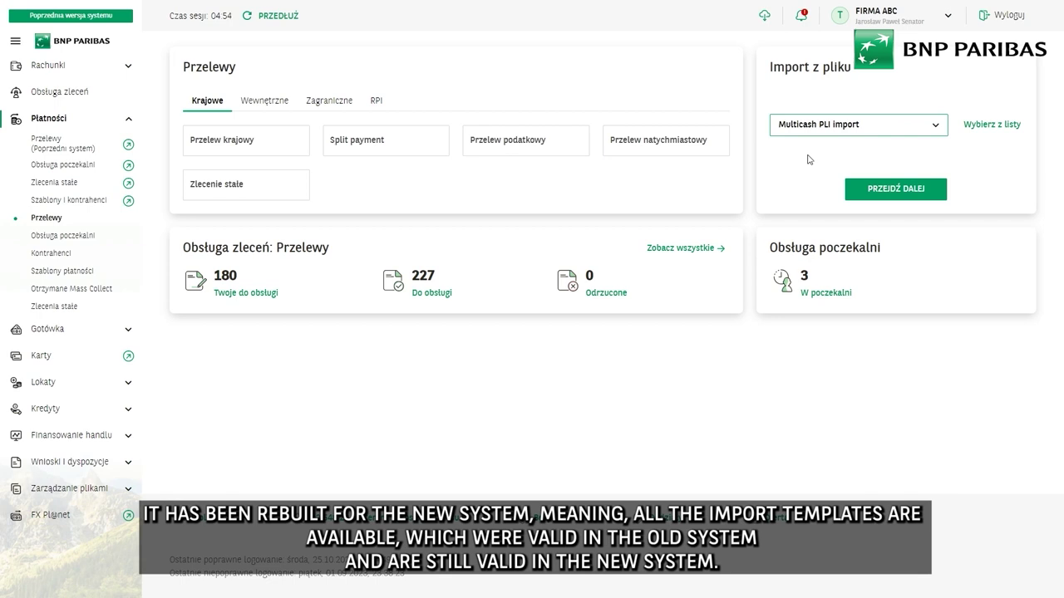
click(886, 129)
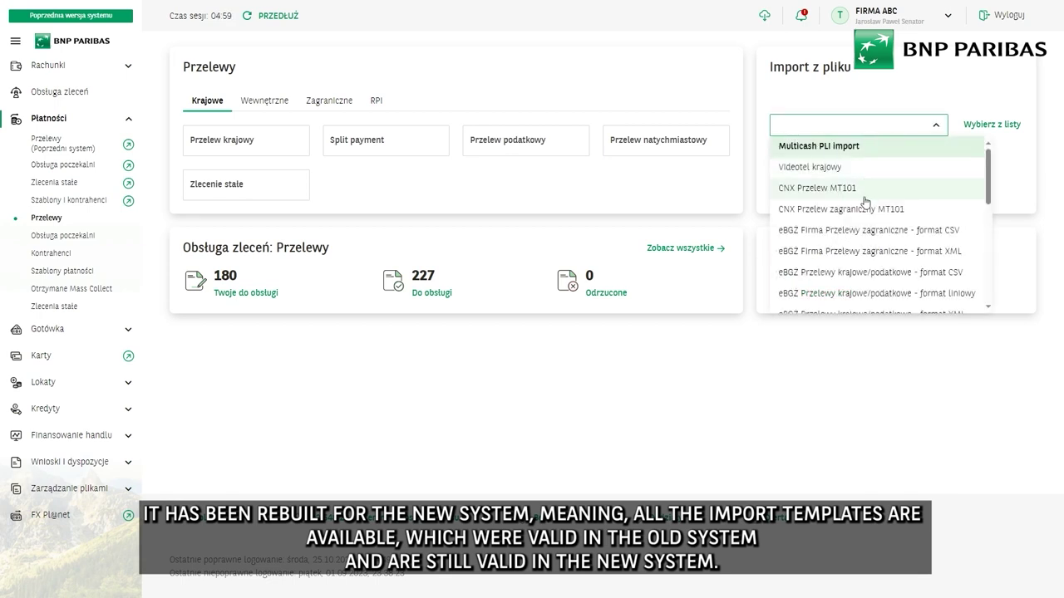
scroll(866, 202, down, 10)
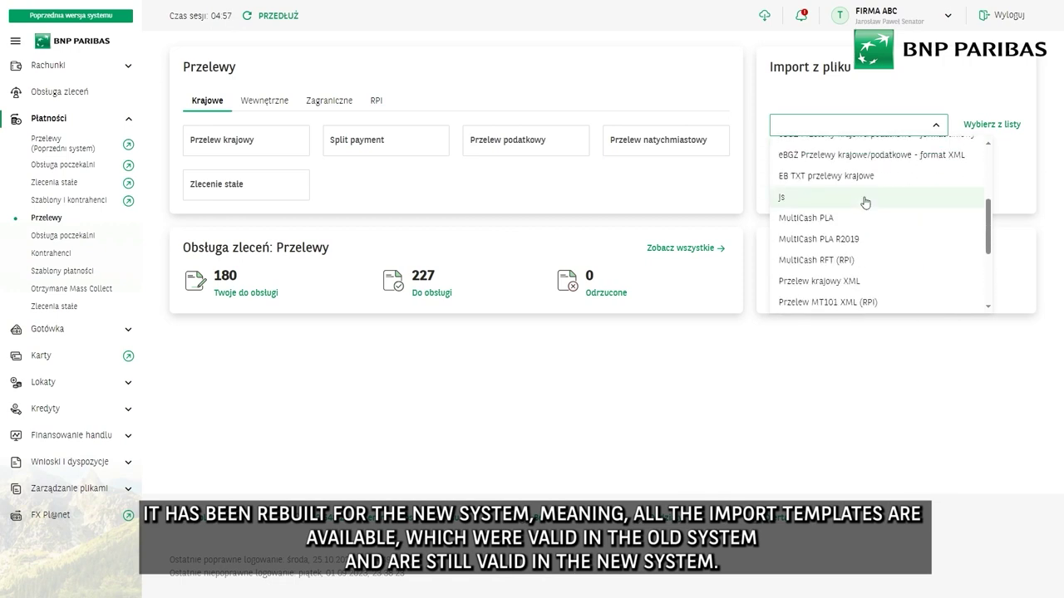
scroll(866, 203, down, 3)
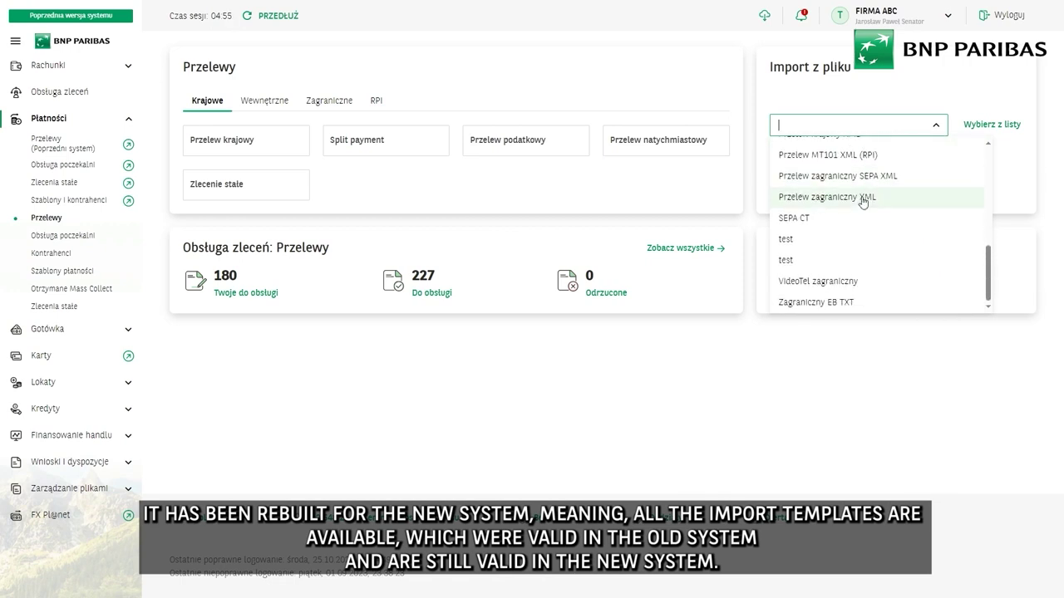
scroll(865, 202, up, 12)
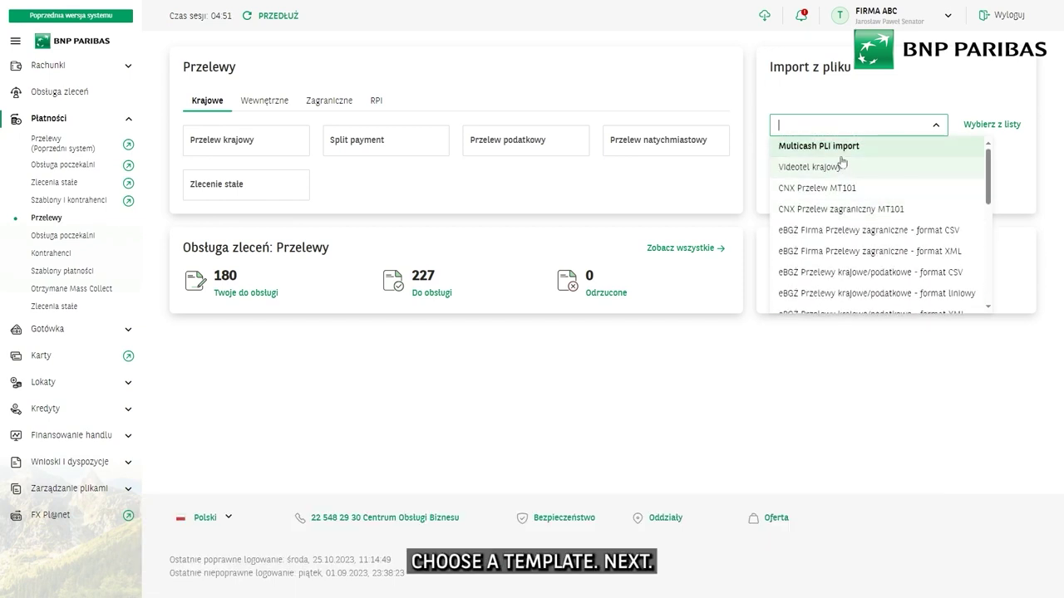
key(Escape)
click(890, 124)
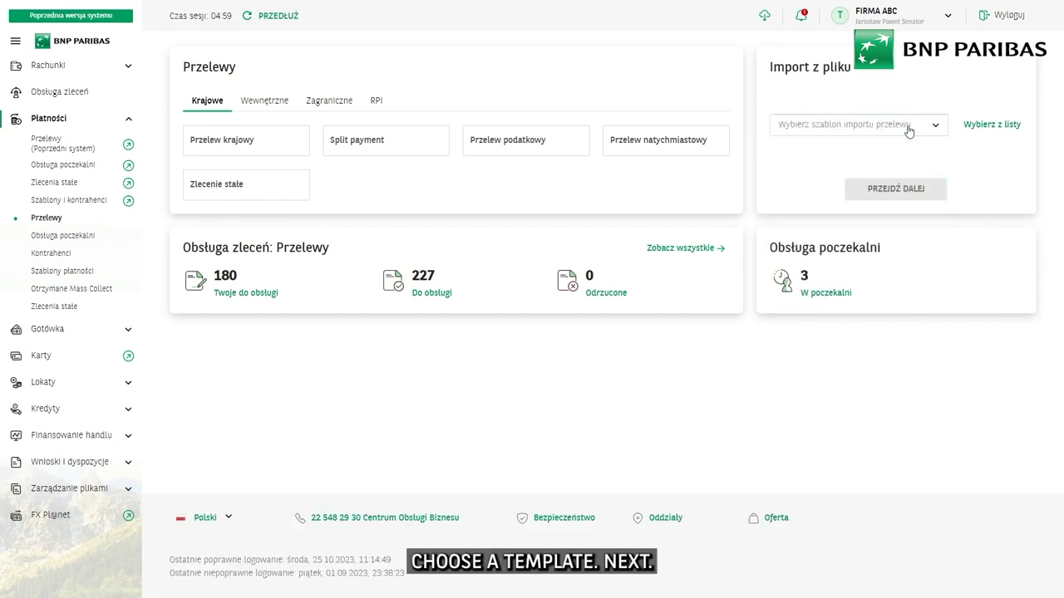
click(831, 146)
click(861, 196)
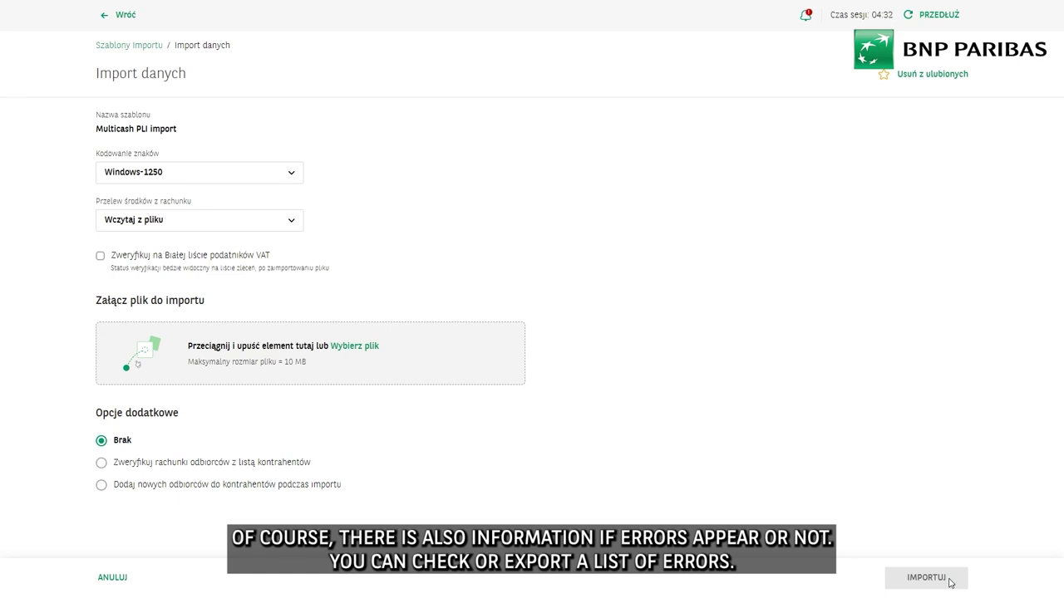
Leave the Multicash PLI Import danych page for the Przelewy dashboard.
click(125, 16)
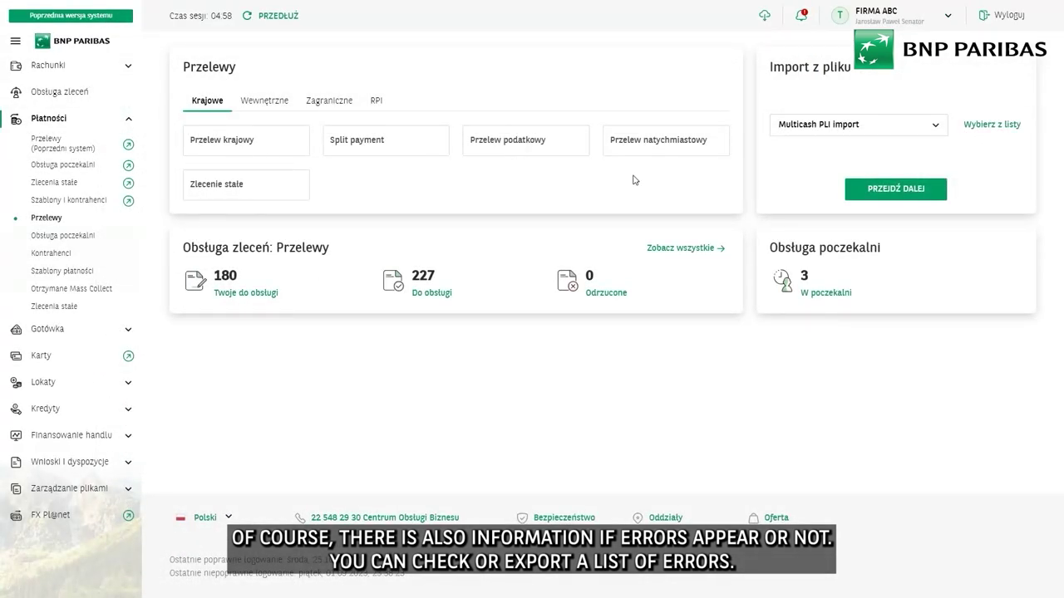
In Szablony importu, add the CNX Przelew MT101 template to favourites and return to the list.
click(766, 19)
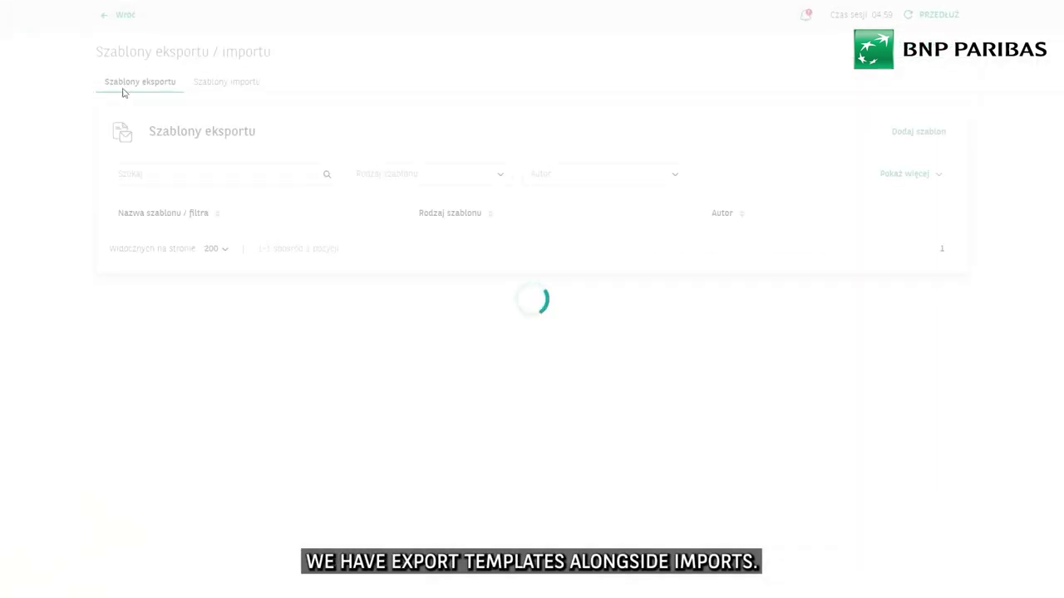
click(226, 85)
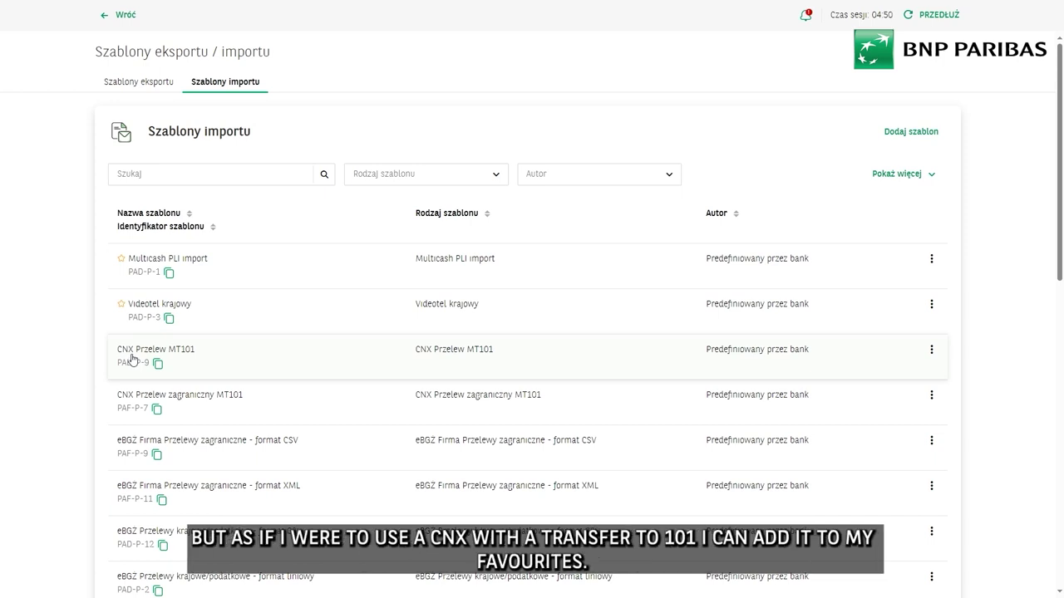
click(132, 359)
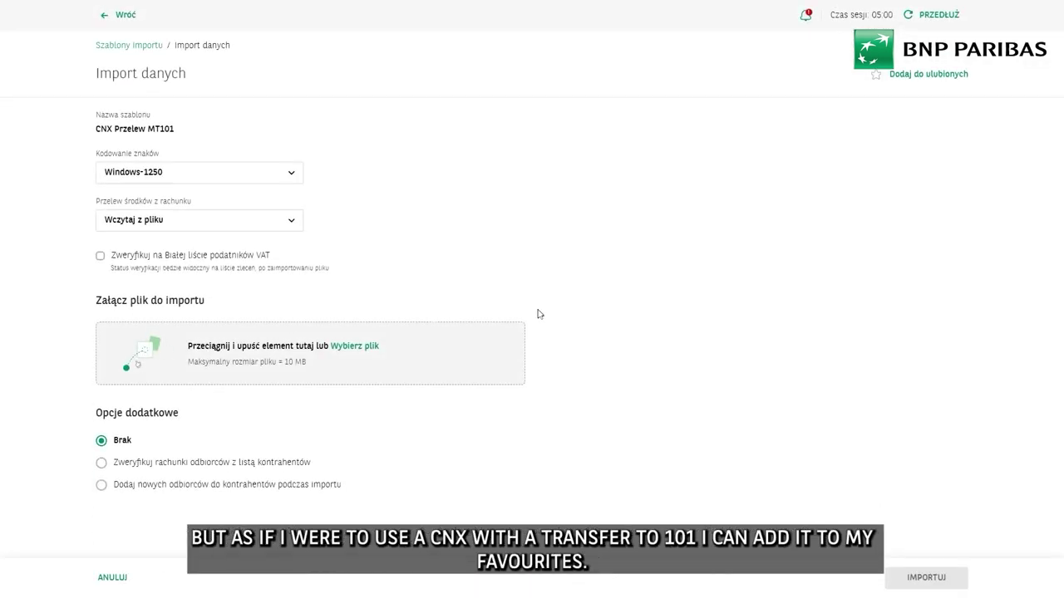
click(911, 78)
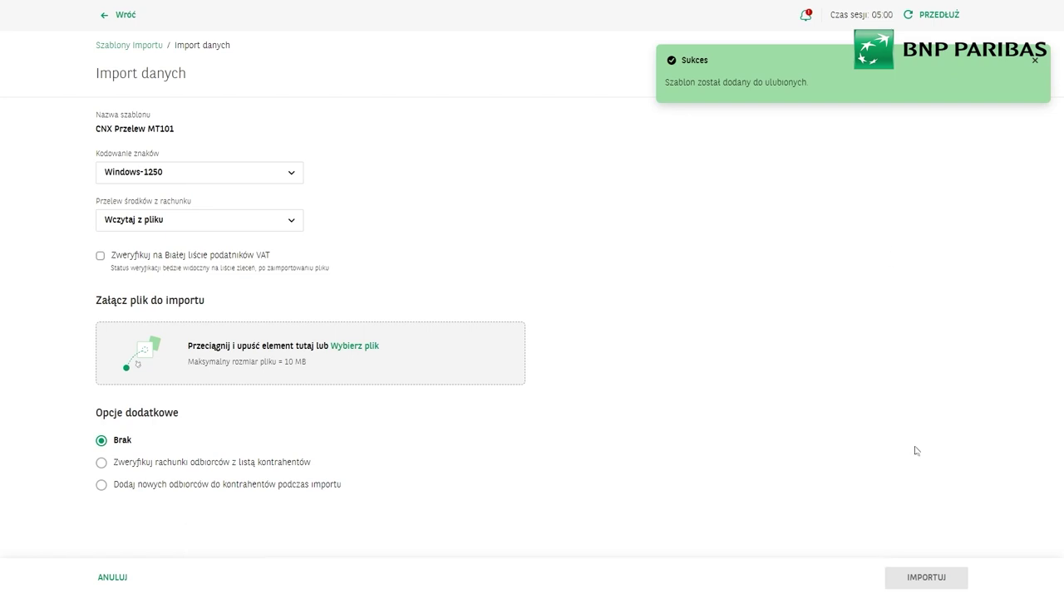
click(118, 15)
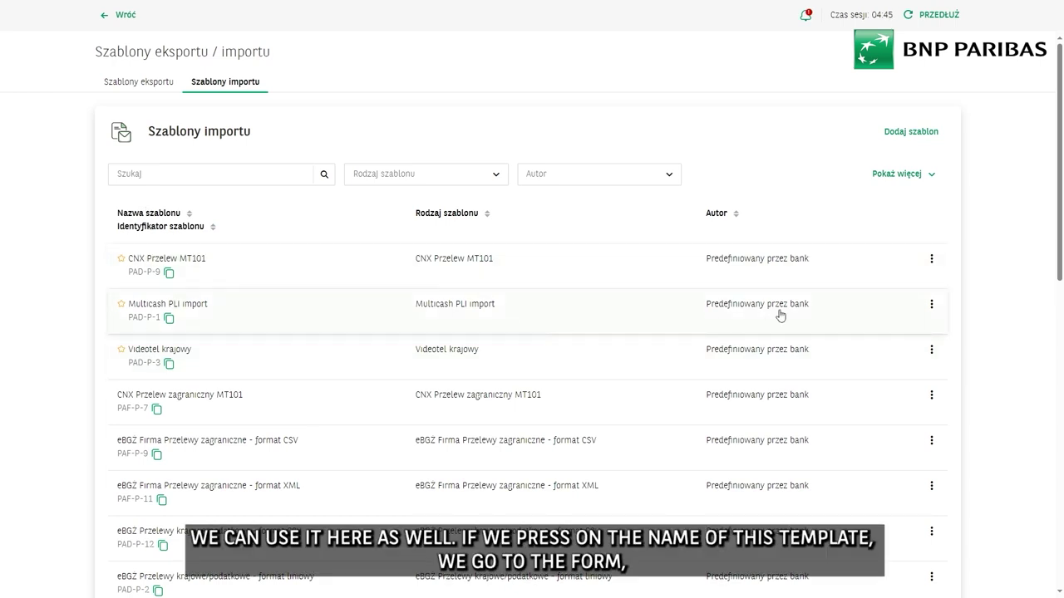
View the CNX Przelew MT101 Import danych form, then go back to the Przelewy dashboard.
click(420, 266)
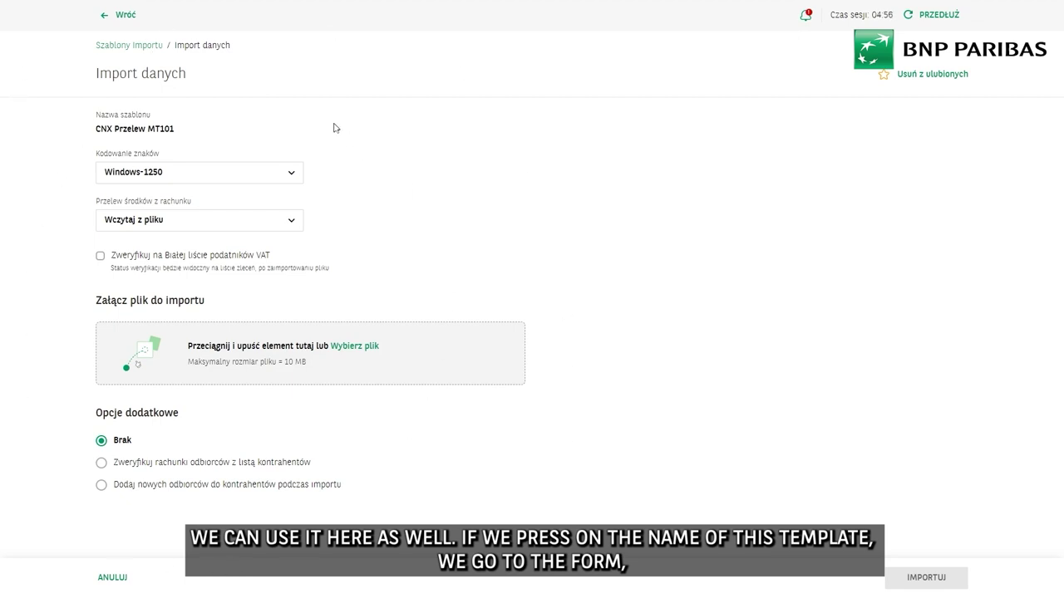
click(104, 20)
click(109, 20)
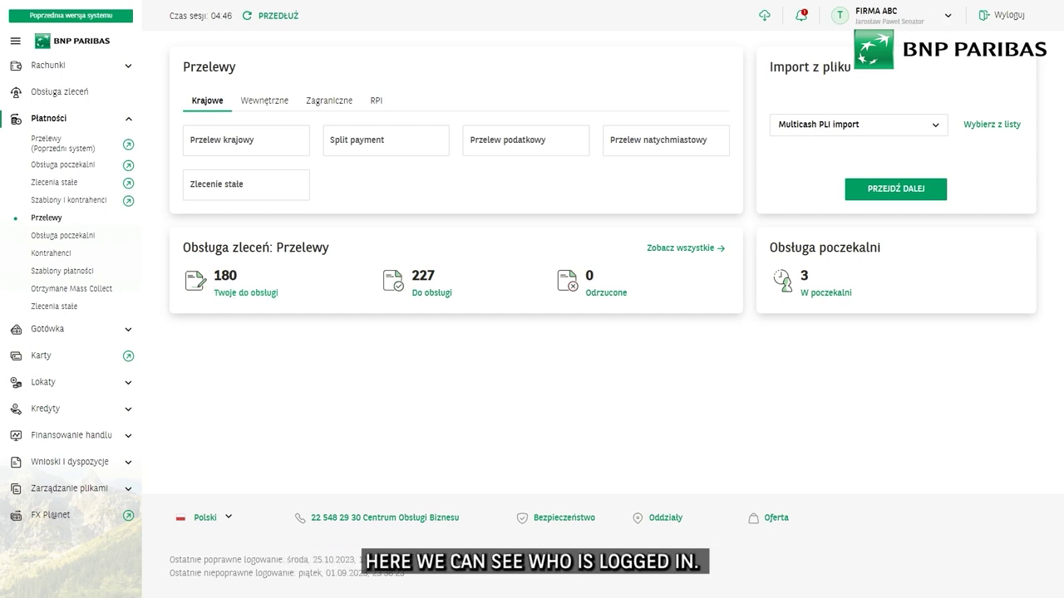
Open 'Twoje do obsługi' to list the 180 transfers awaiting your handling.
click(227, 301)
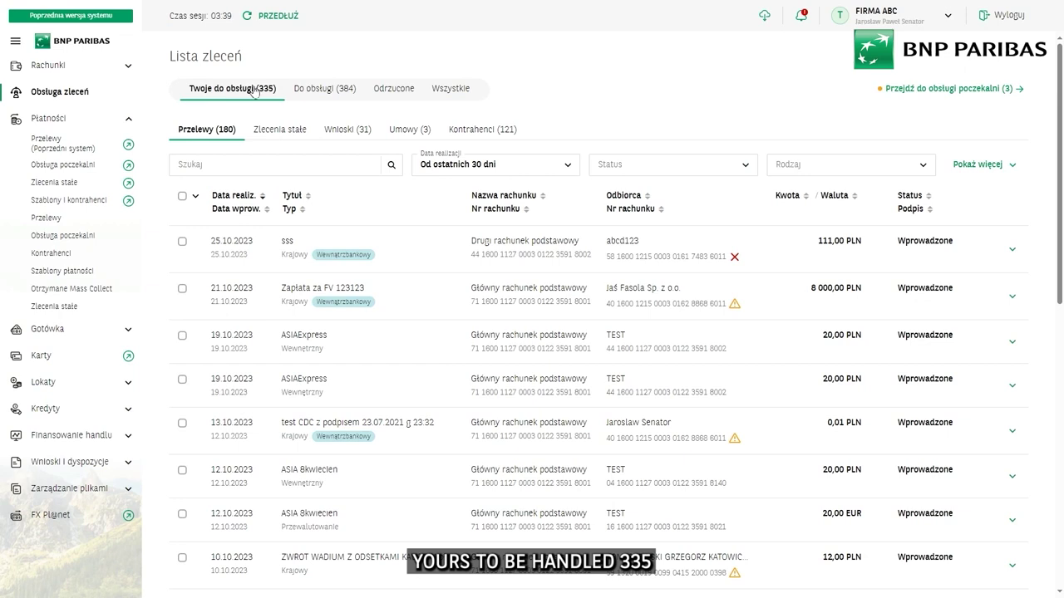
Sign the 111,00 PLN sss transfer, accepting the VAT whitelist warning and entering the SMS code.
click(183, 243)
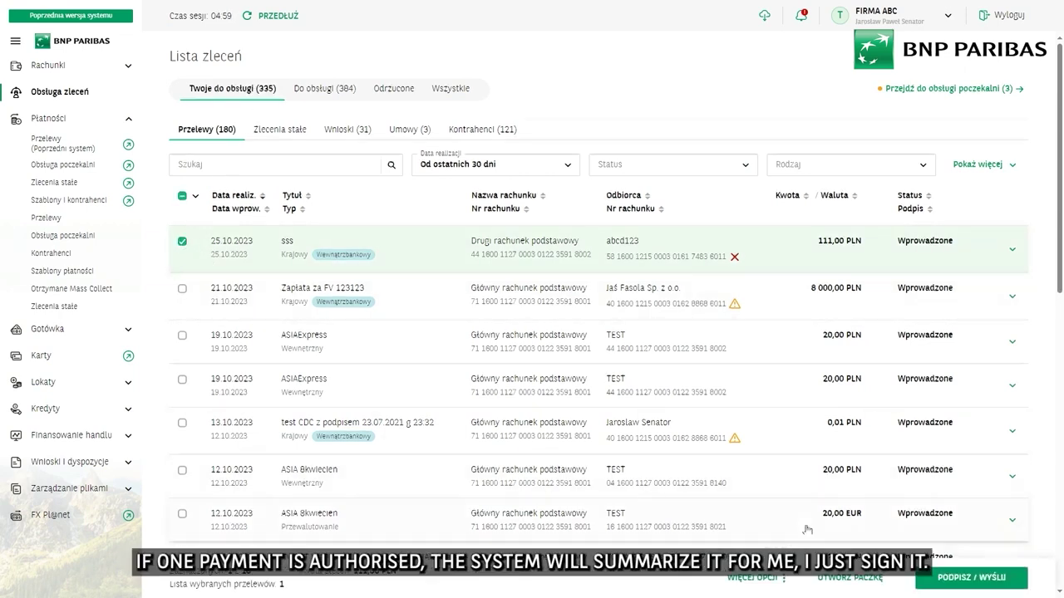
scroll(233, 274, down, 4)
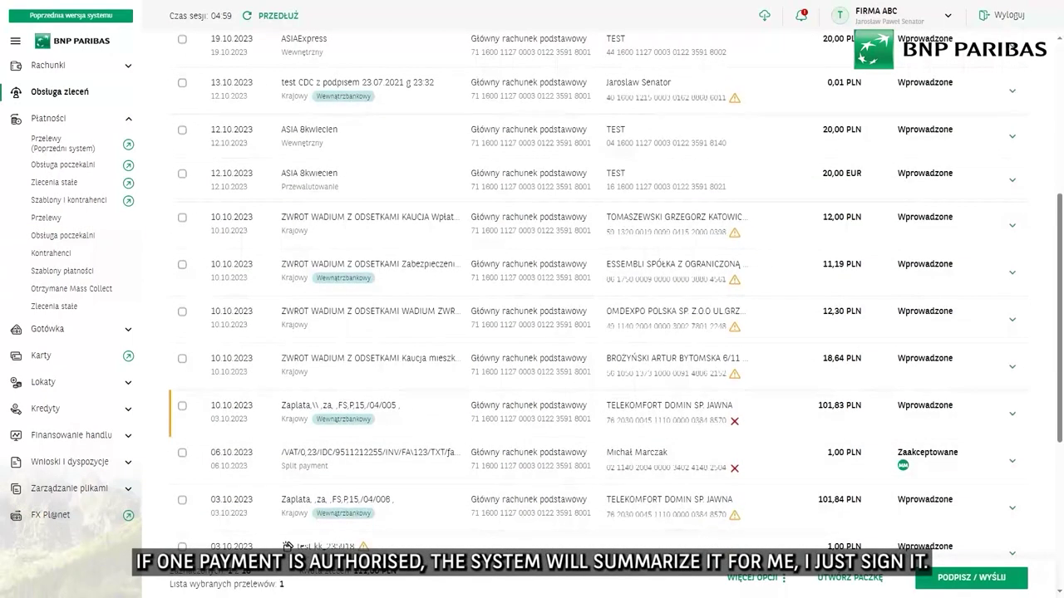
click(949, 586)
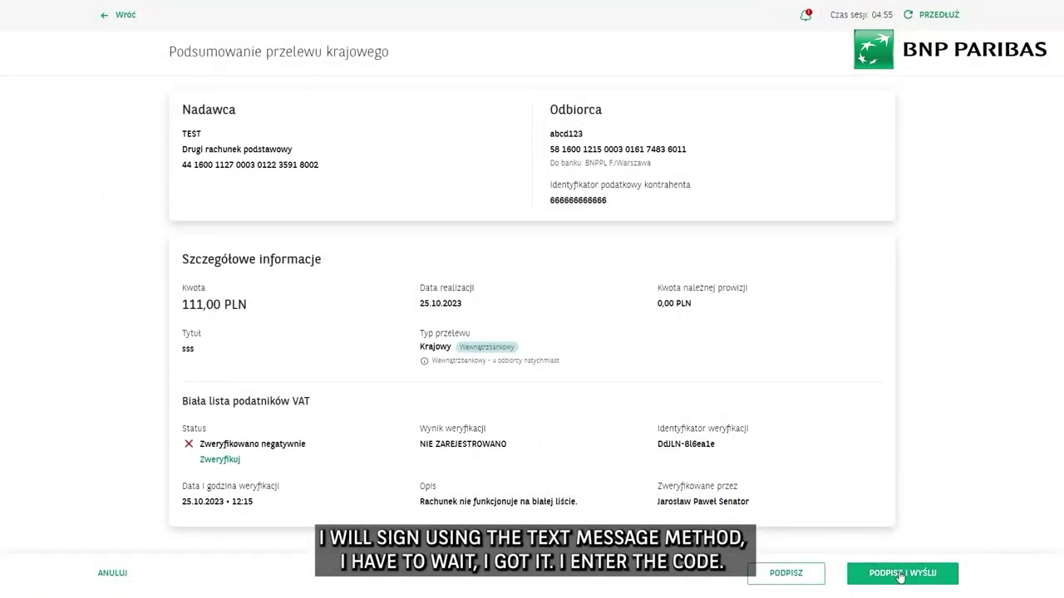
click(777, 580)
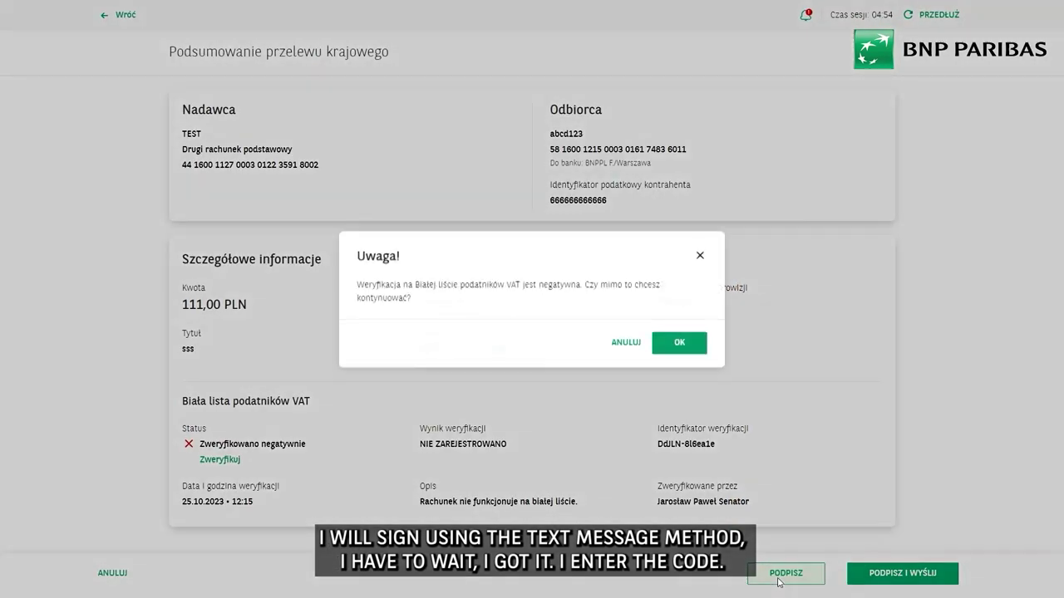
click(687, 342)
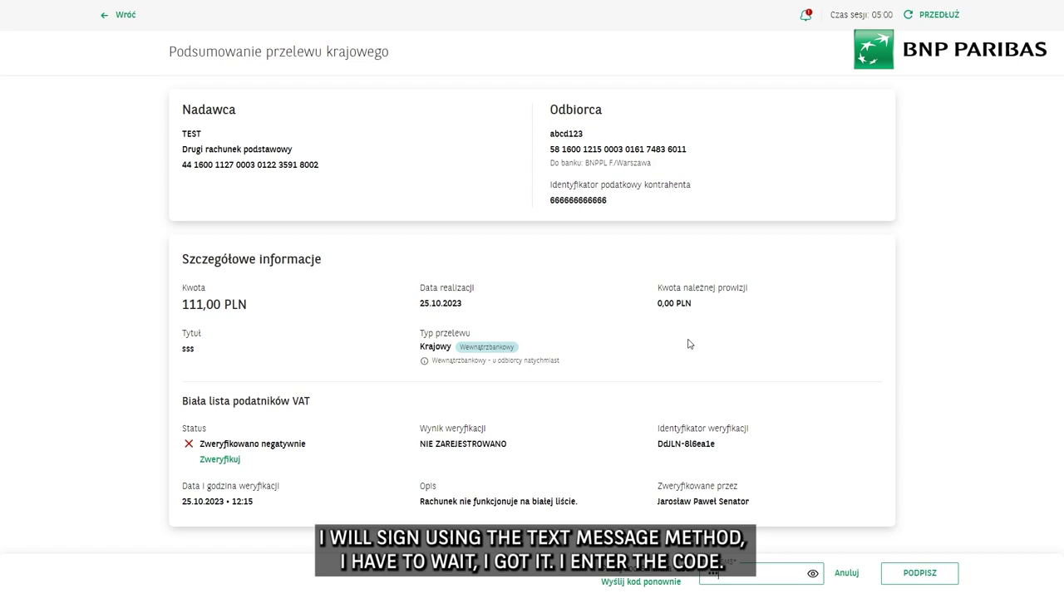
text(12)
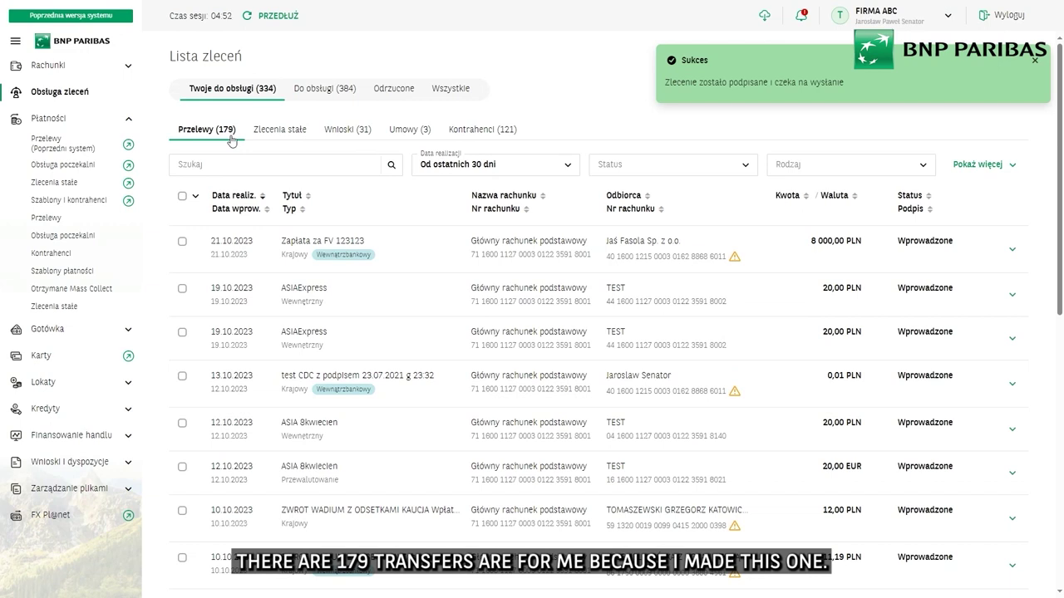
Switch to the Do obsługi tab and check the sss transfer now shows Zaakceptowane.
click(323, 89)
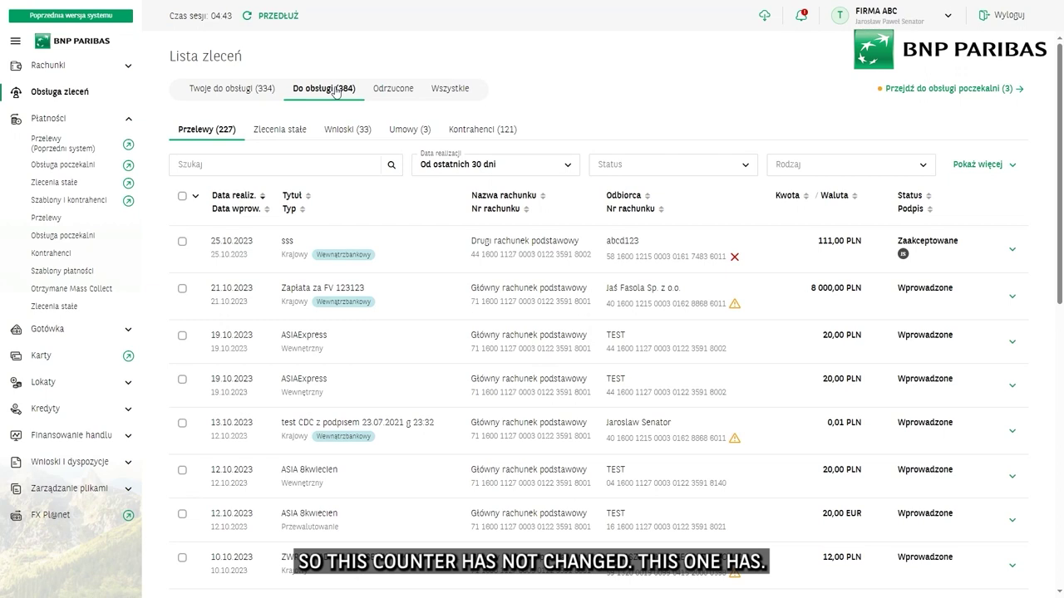
scroll(220, 146, down, 2)
scroll(220, 147, up, 2)
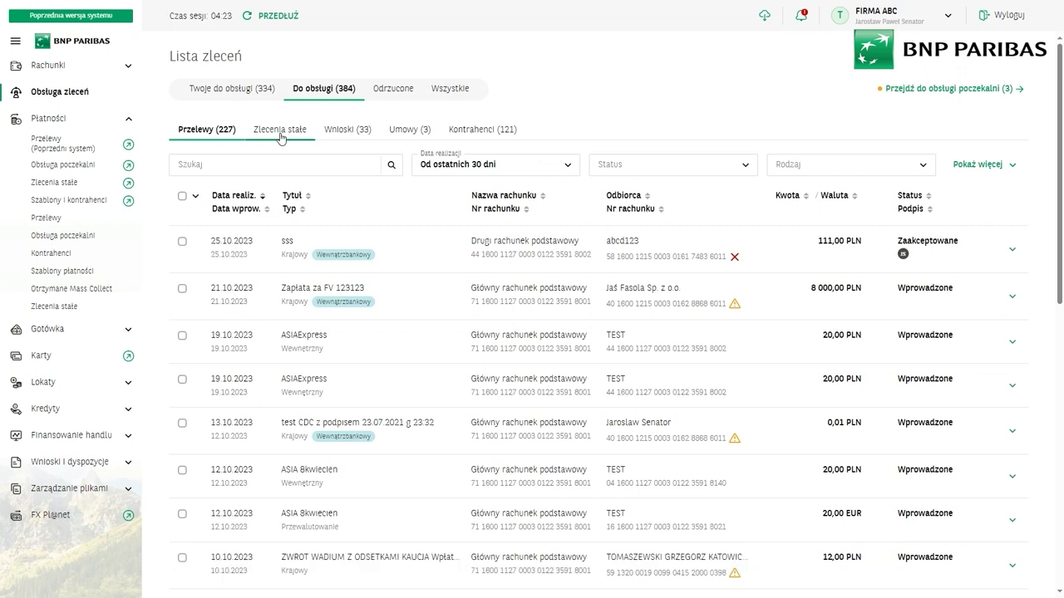
Review the Odrzucone orders, then switch to Wszystkie to list orders of every status.
click(399, 92)
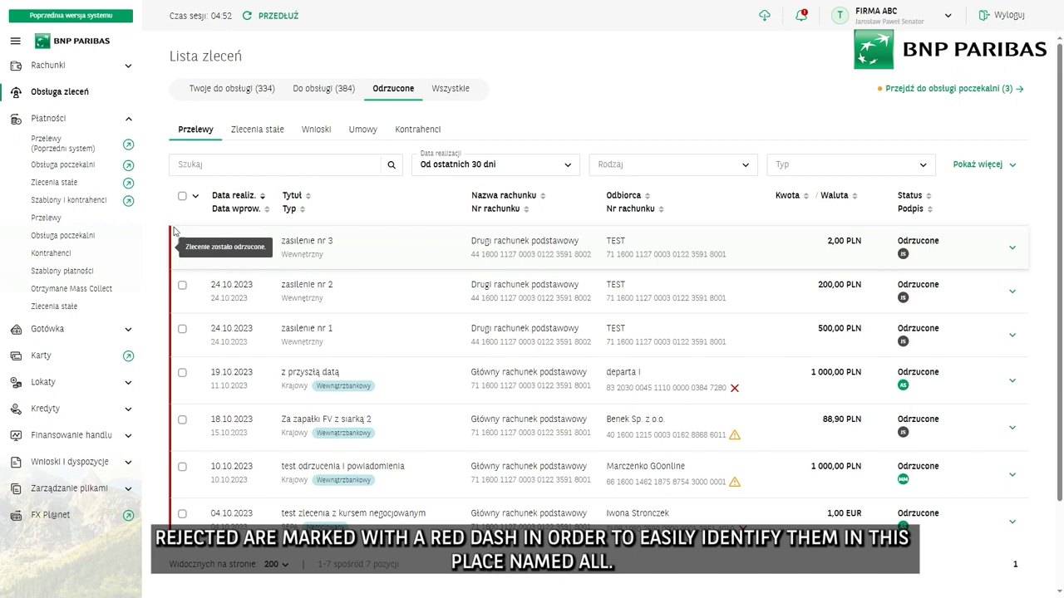
click(451, 91)
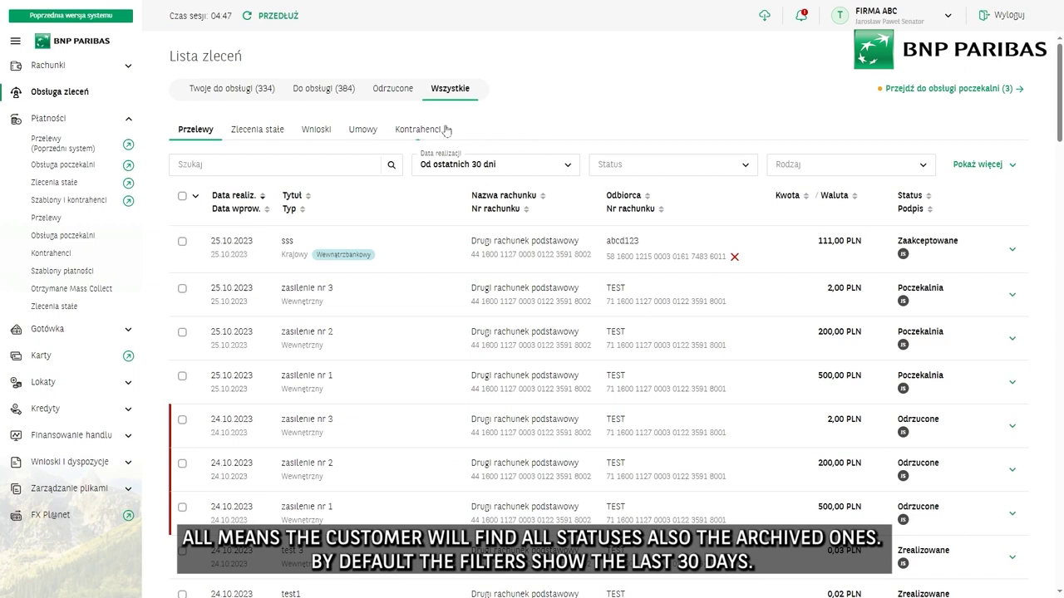
Check the Data realizacji options, expand the extra filters with Pokaż więcej, and list the Status options.
click(566, 166)
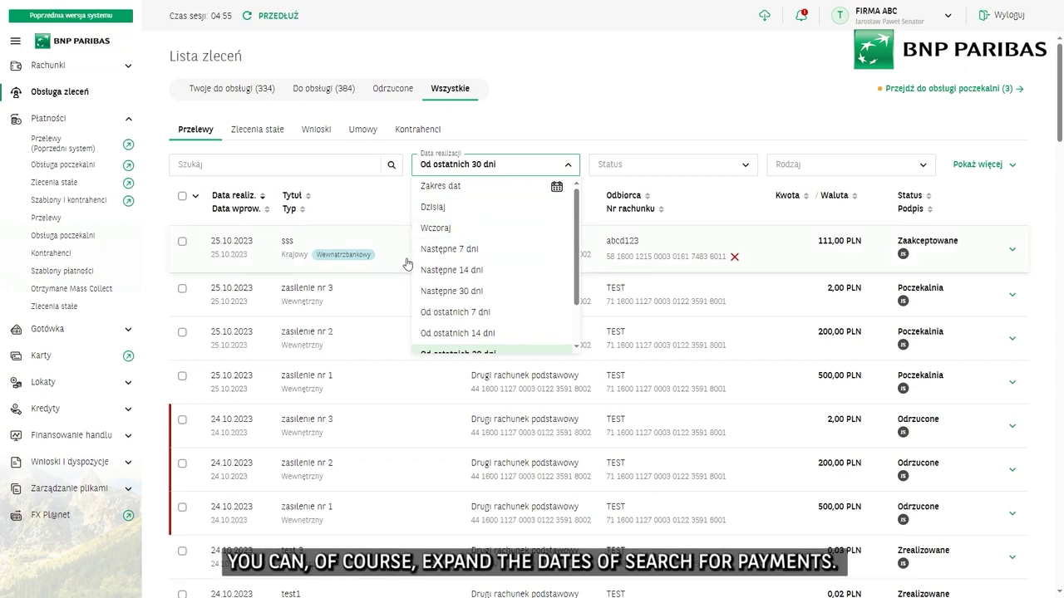
click(987, 171)
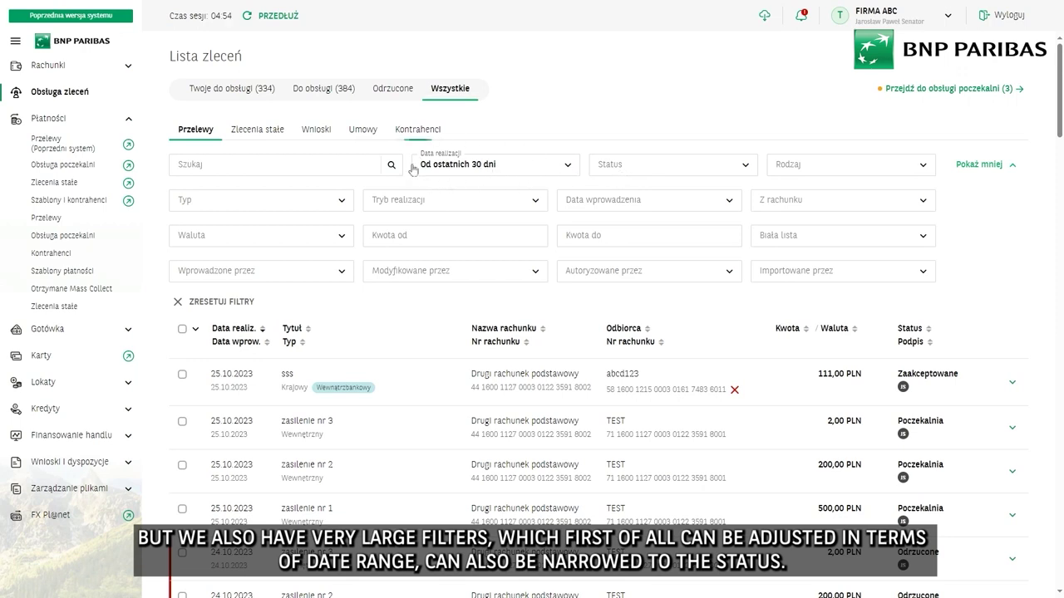
click(647, 164)
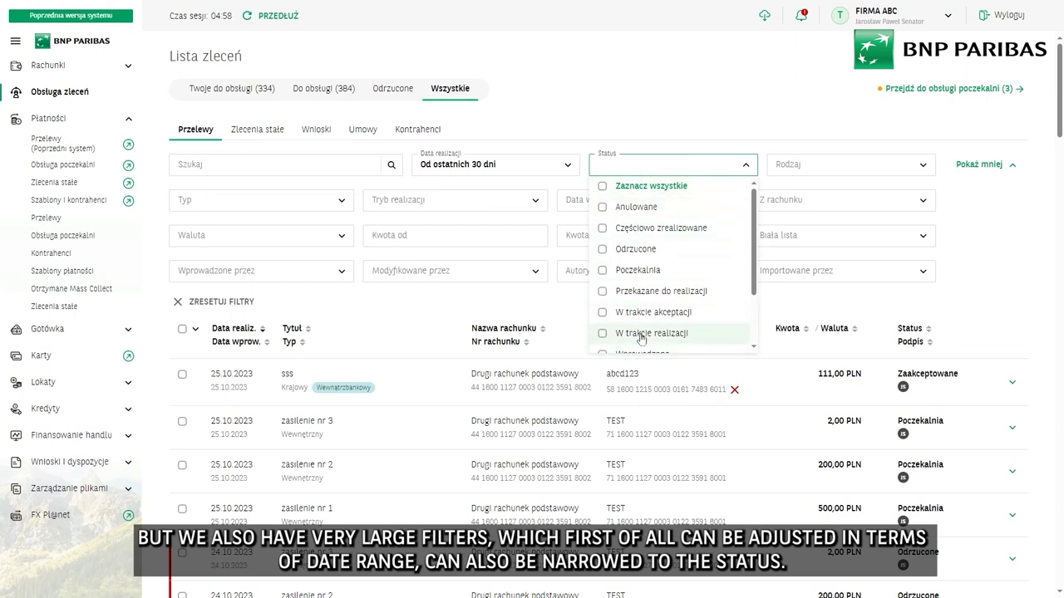
scroll(642, 338, down, 1)
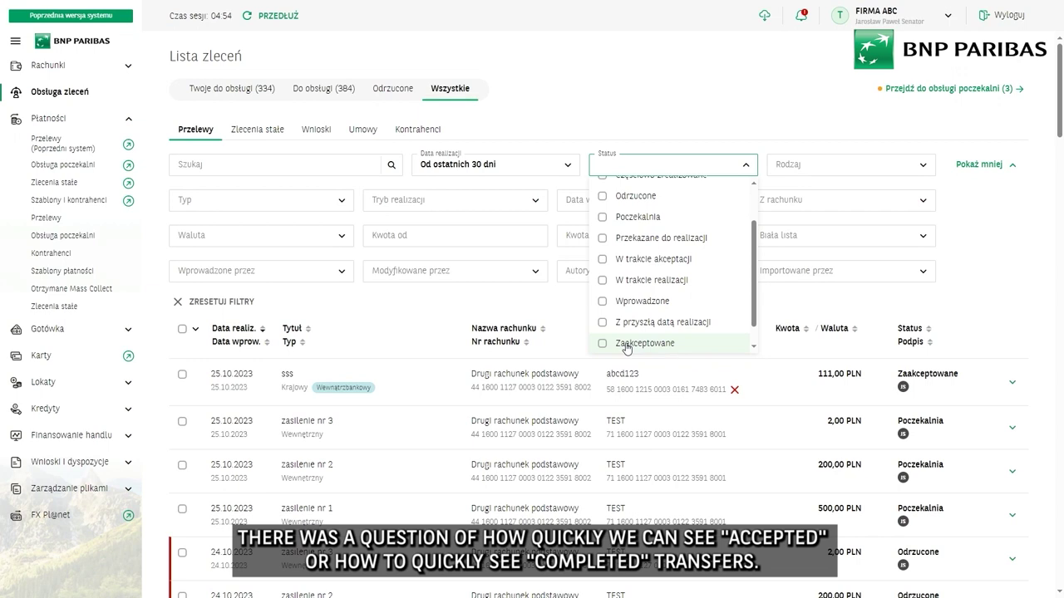
click(626, 346)
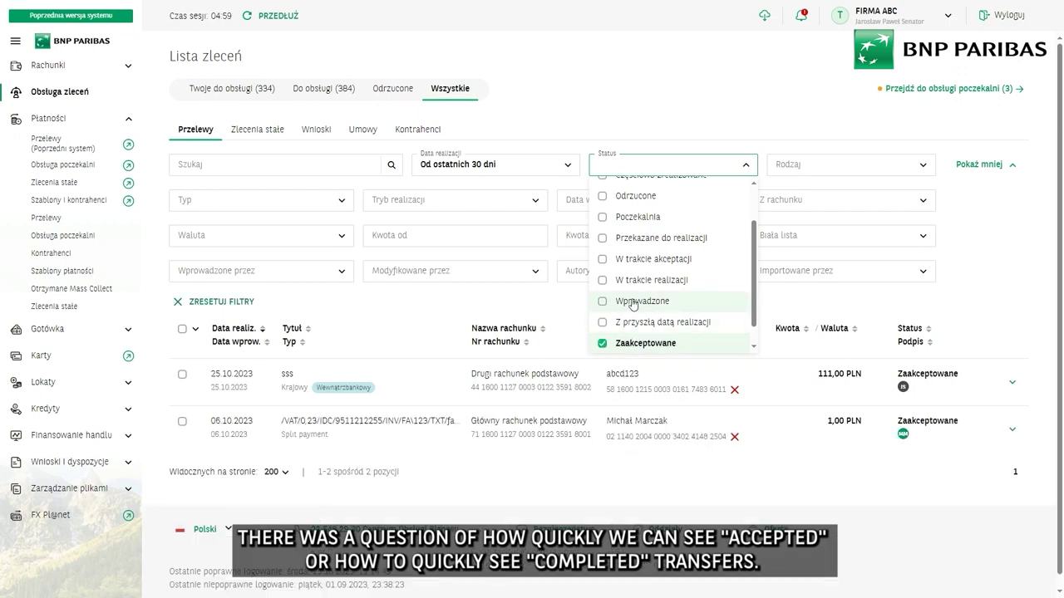
scroll(633, 304, up, 1)
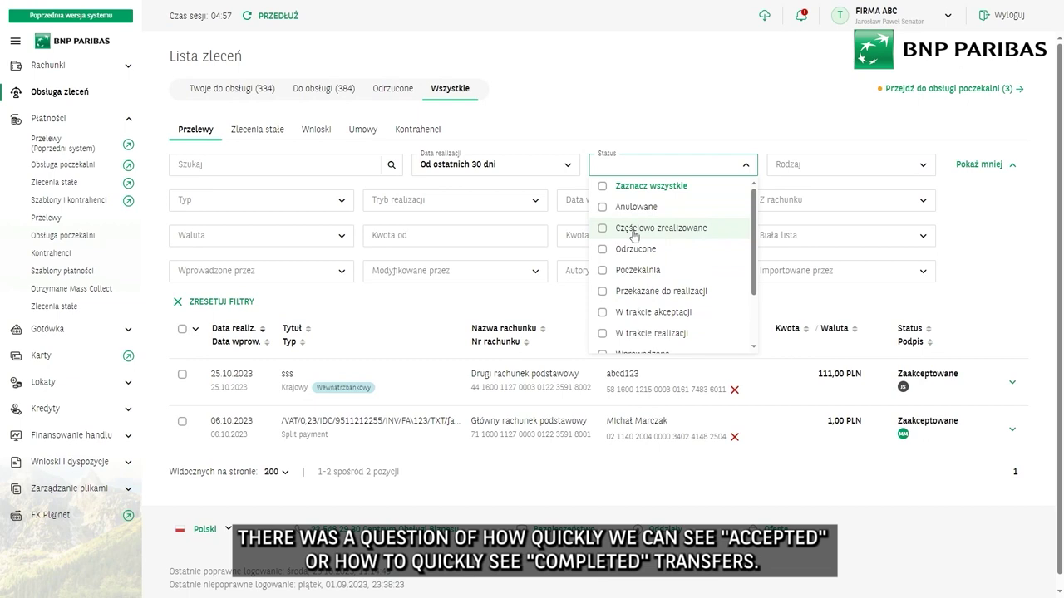
scroll(675, 291, down, 2)
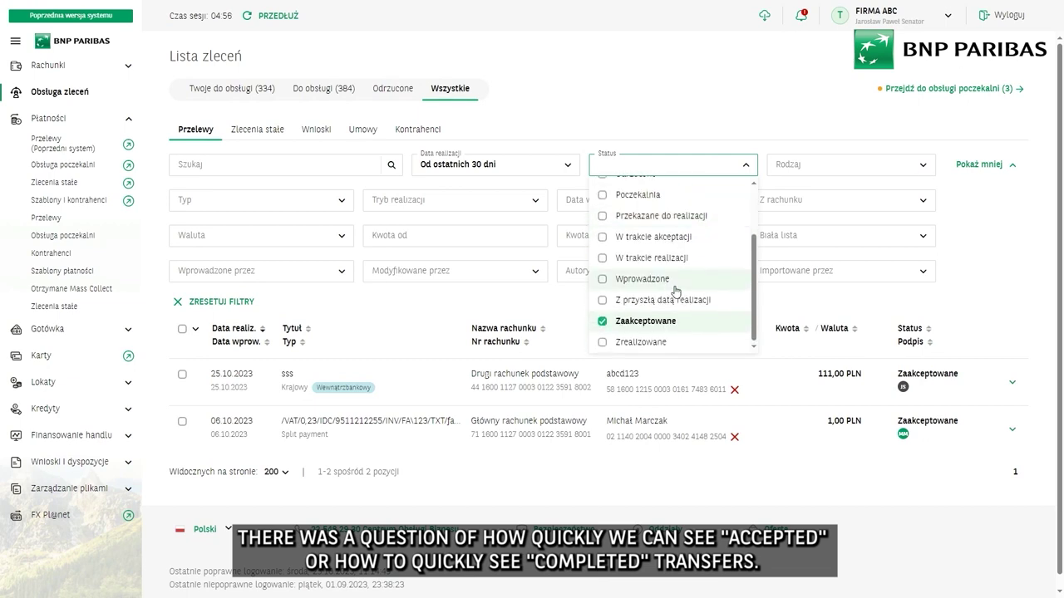
click(603, 321)
click(603, 342)
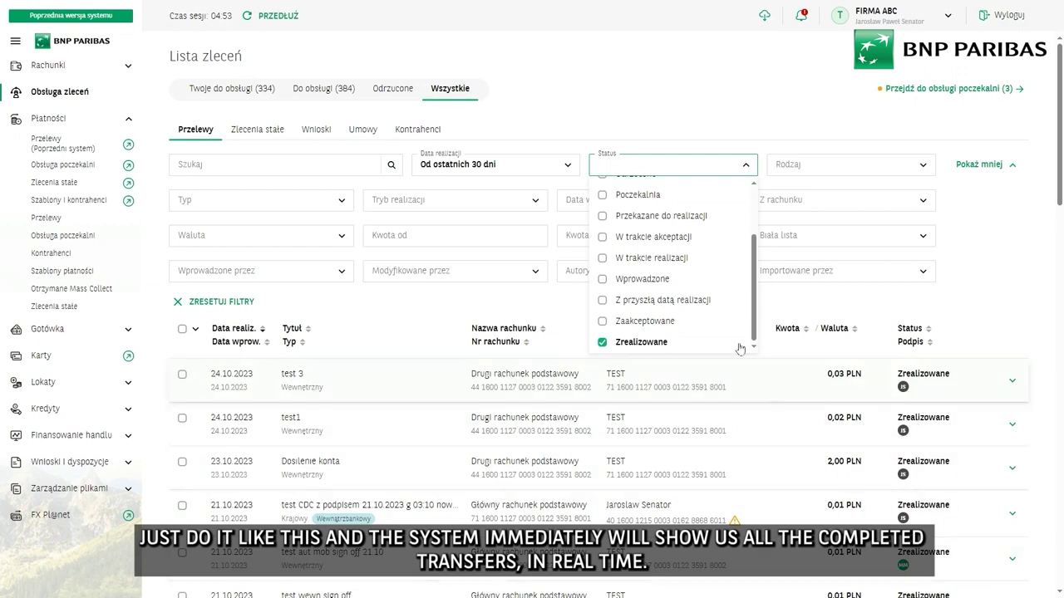
click(601, 342)
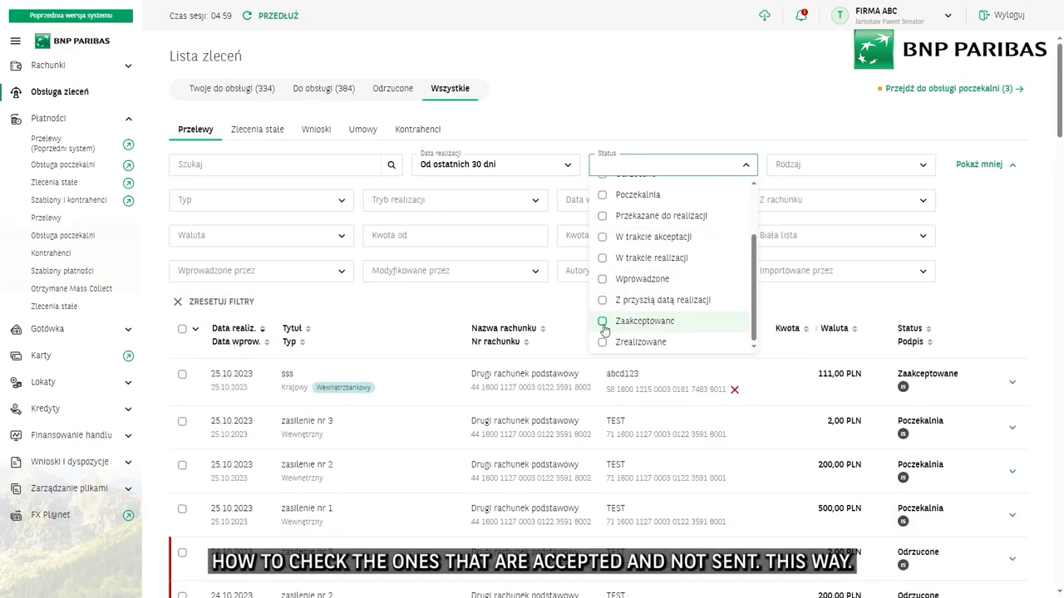
click(604, 324)
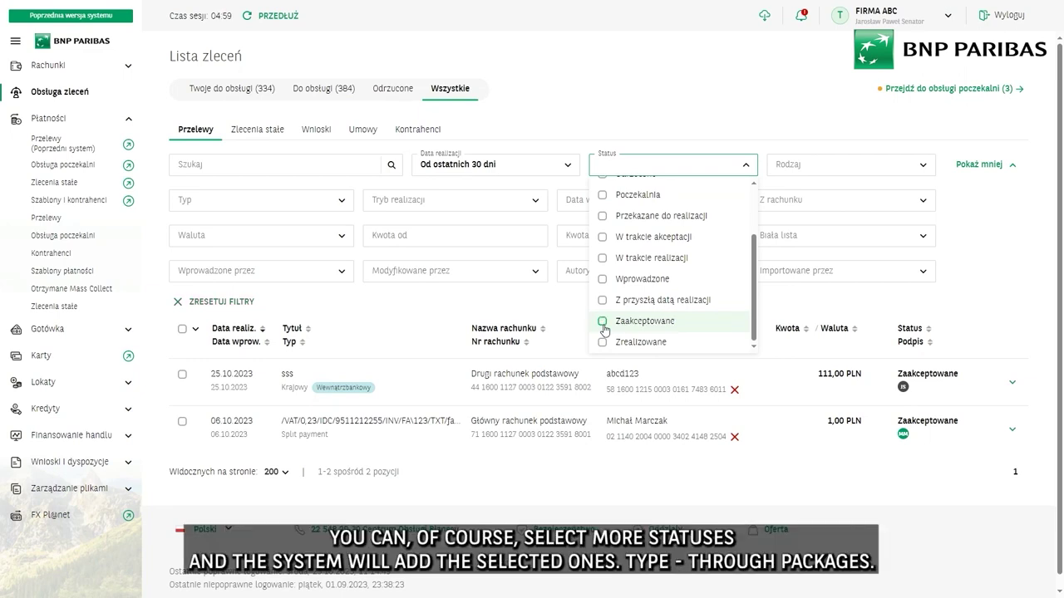
click(602, 321)
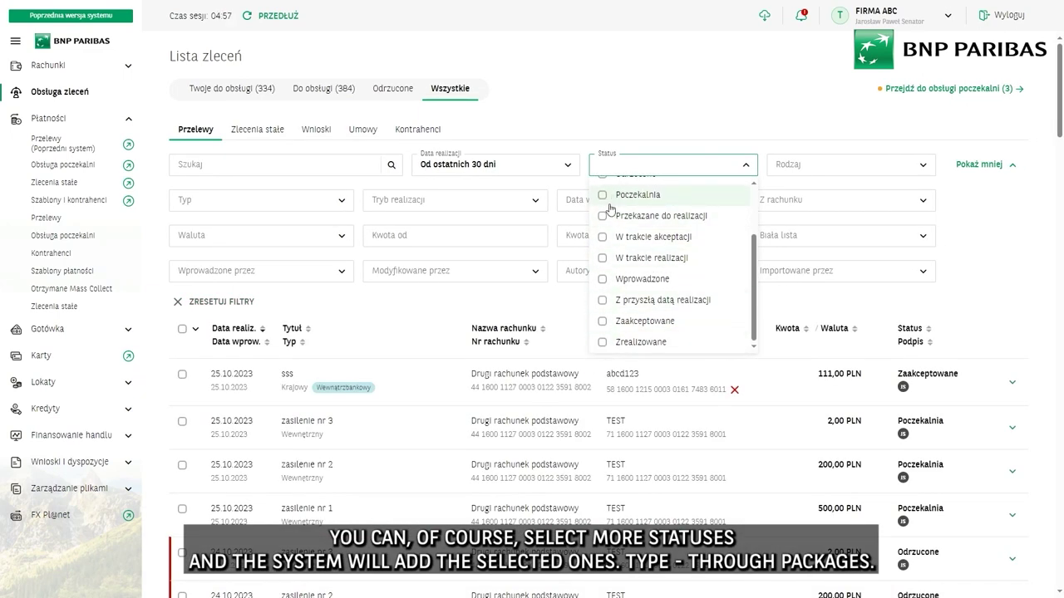
click(817, 148)
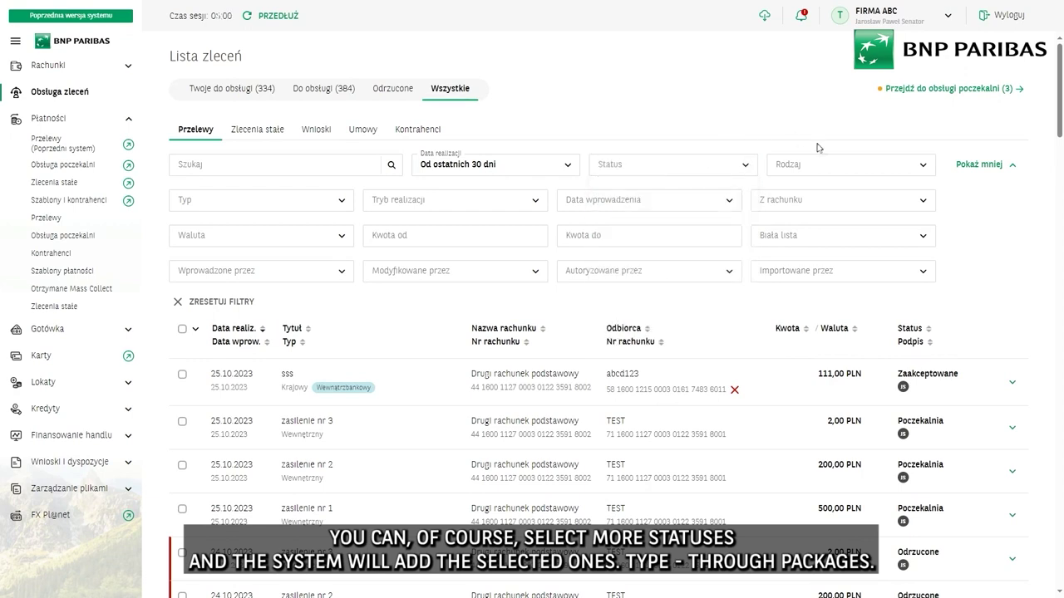
click(830, 170)
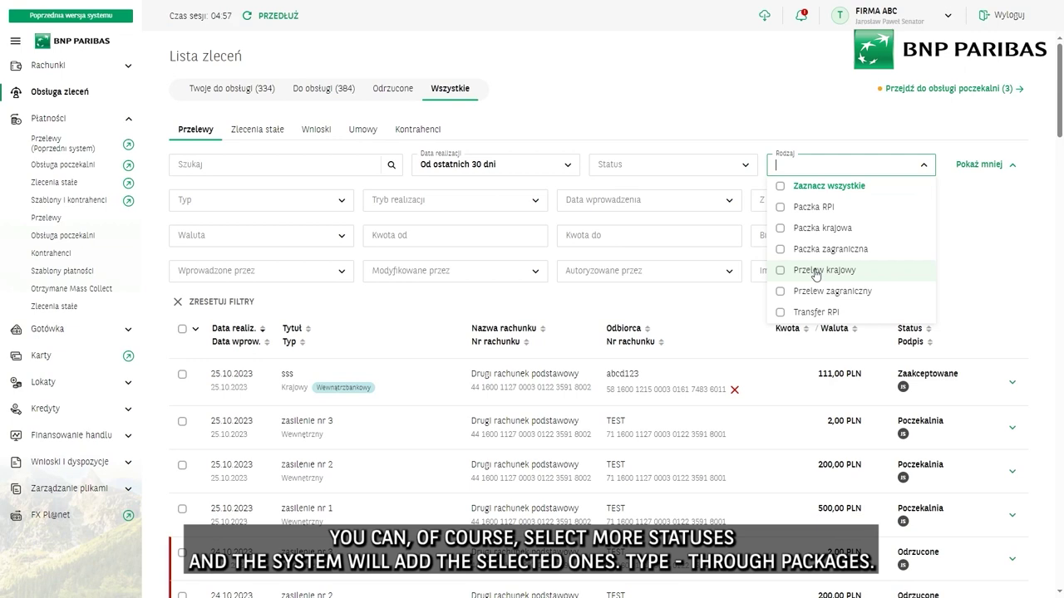
click(229, 200)
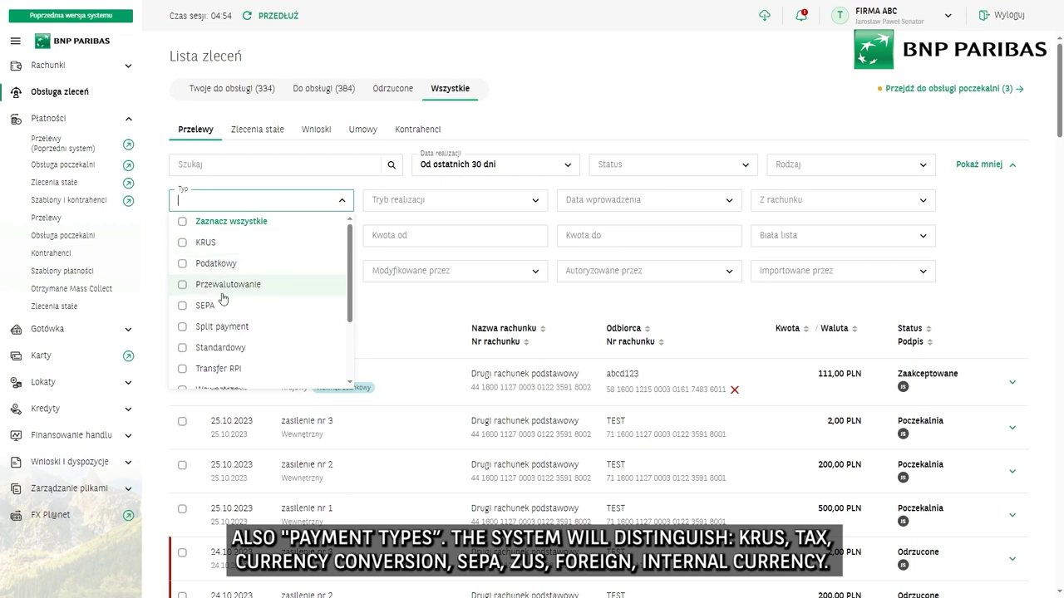
scroll(223, 348, down, 1)
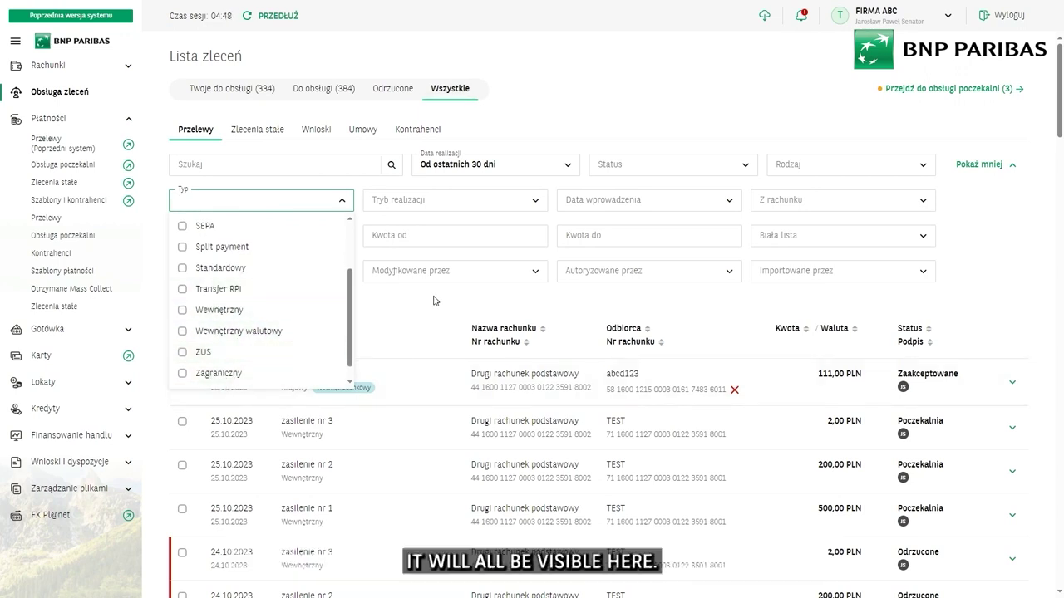
click(405, 305)
scroll(349, 383, down, 7)
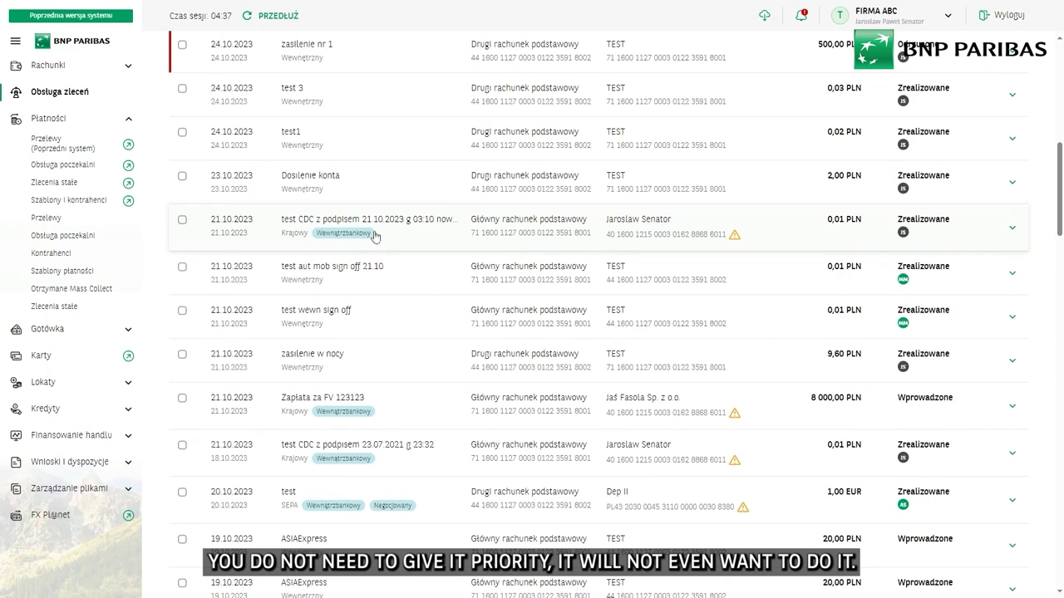
Expand the details of the 21.10.2023 test CDC transfer.
click(364, 241)
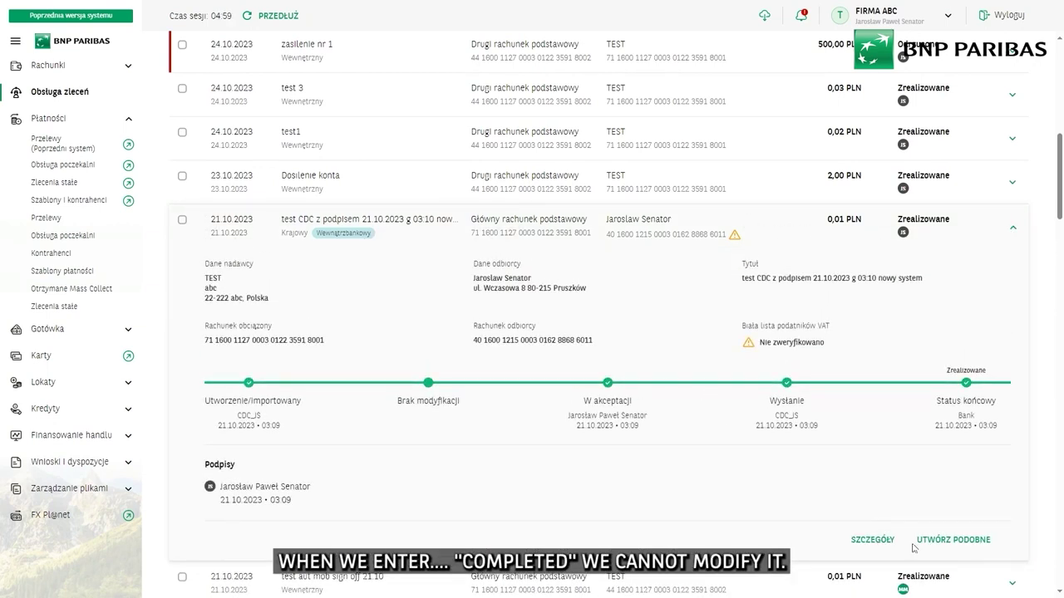
scroll(831, 316, up, 6)
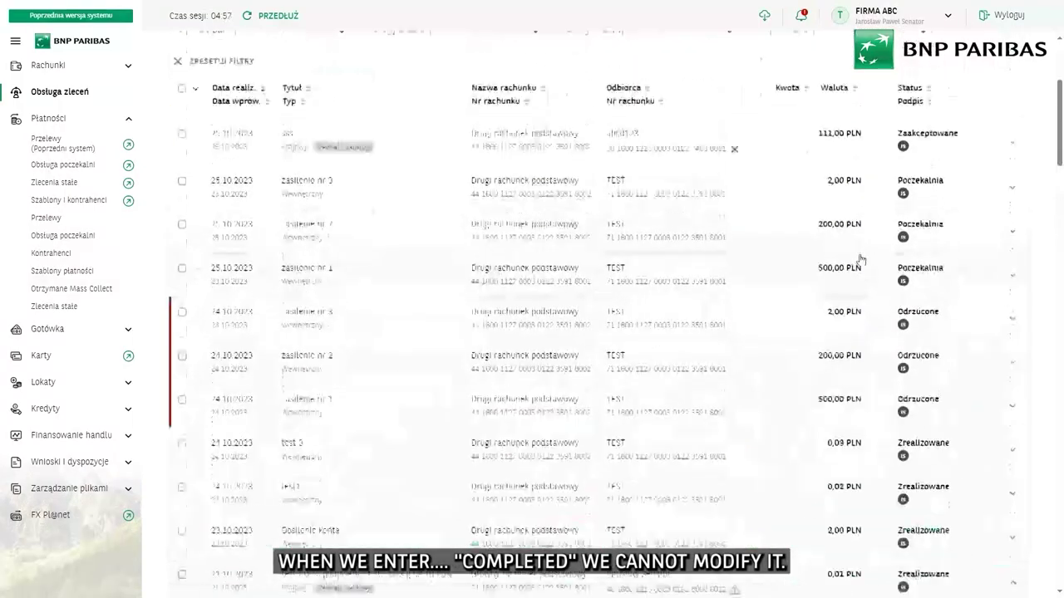
scroll(857, 264, down, 6)
scroll(858, 263, up, 6)
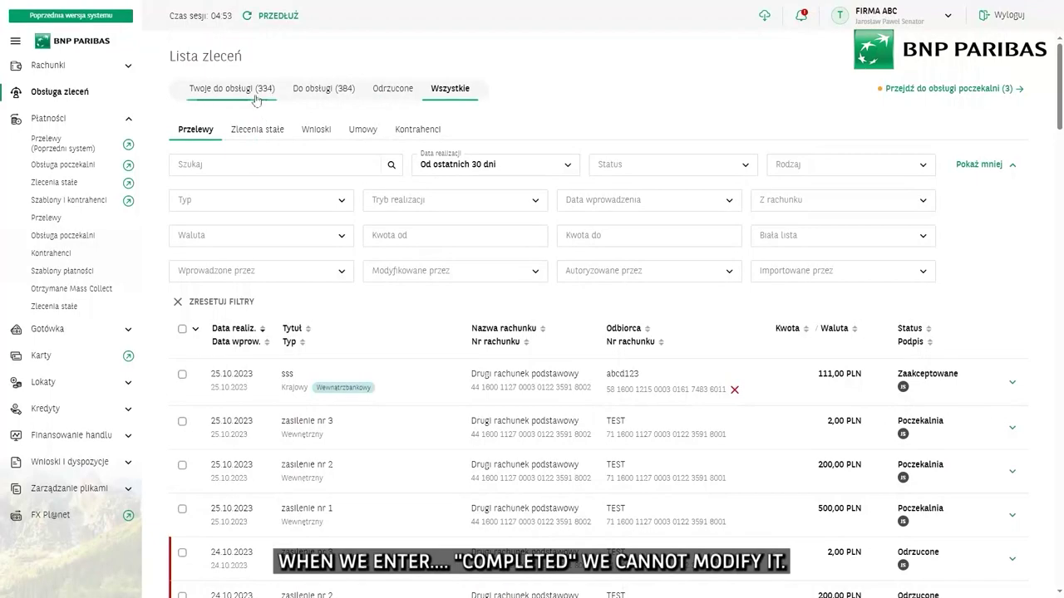
Under Twoje do obsługi, expand the 11,19 PLN ZWROT WADIUM transfer and open it with MODYFIKUJ.
click(246, 86)
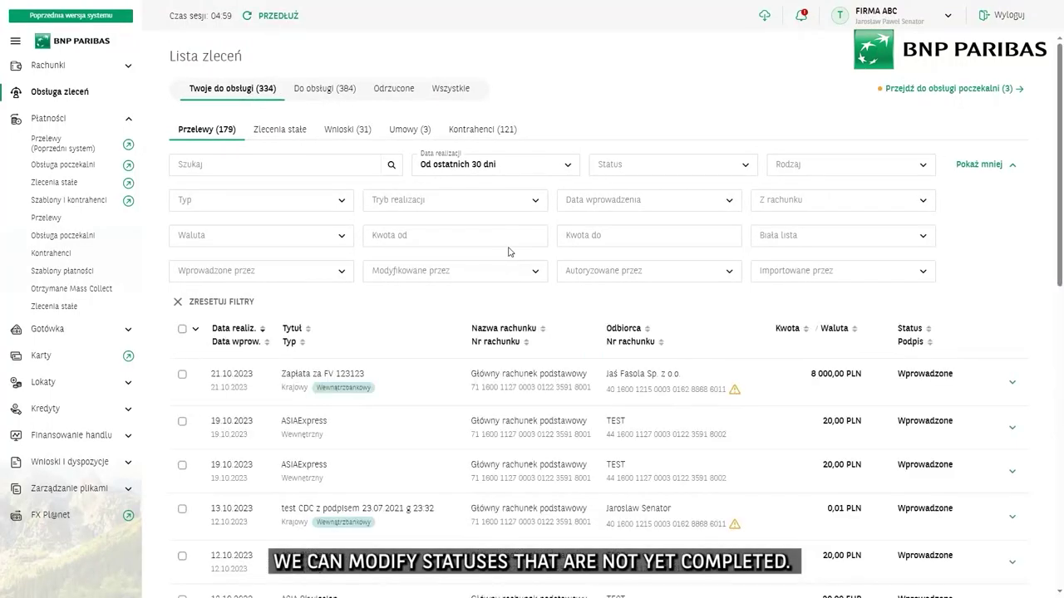
scroll(557, 373, down, 2)
scroll(557, 372, down, 5)
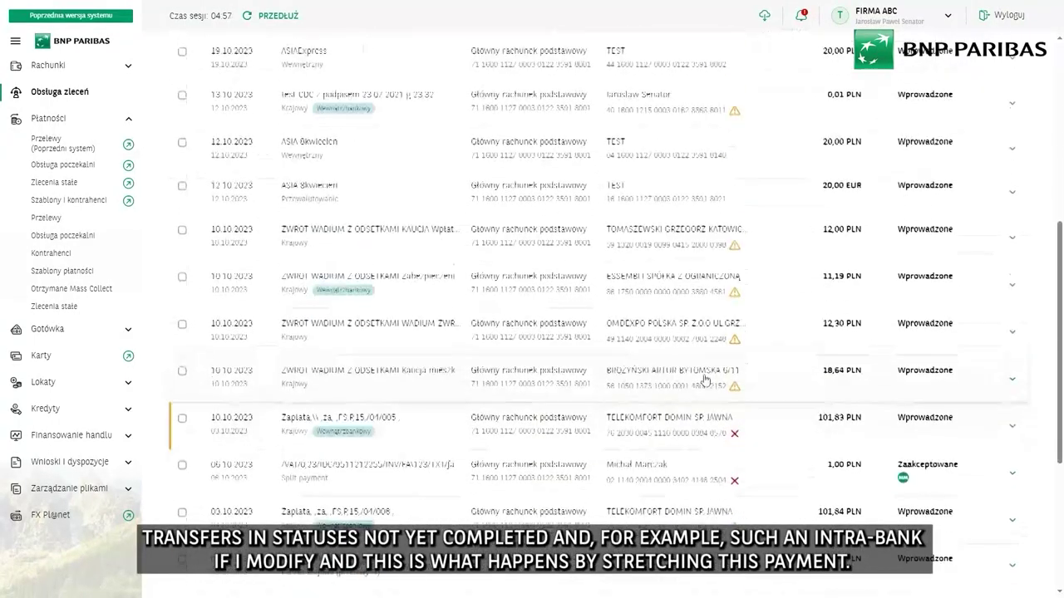
click(323, 278)
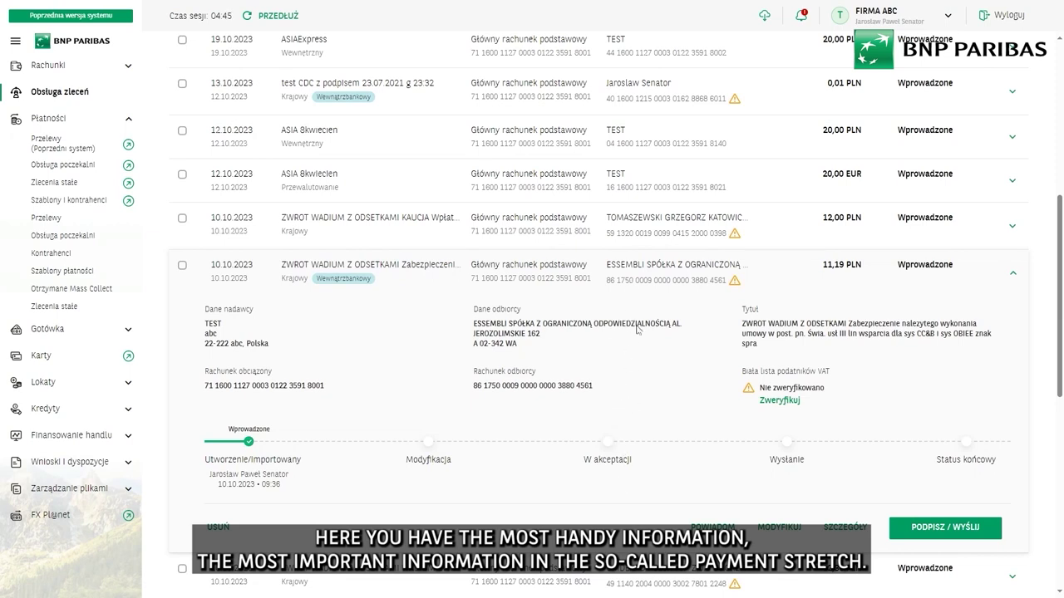
click(1012, 275)
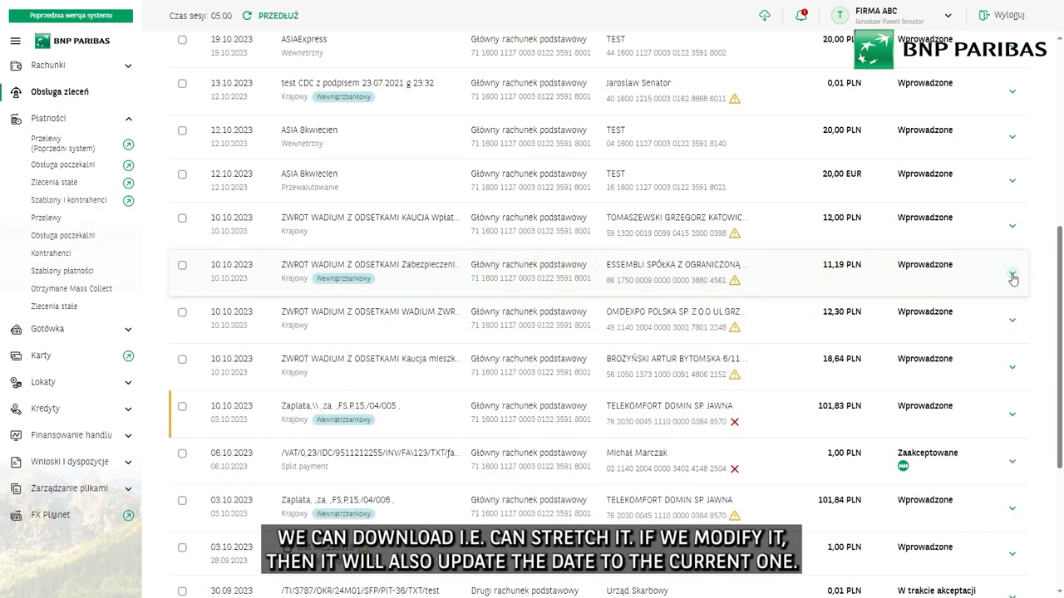
click(1013, 275)
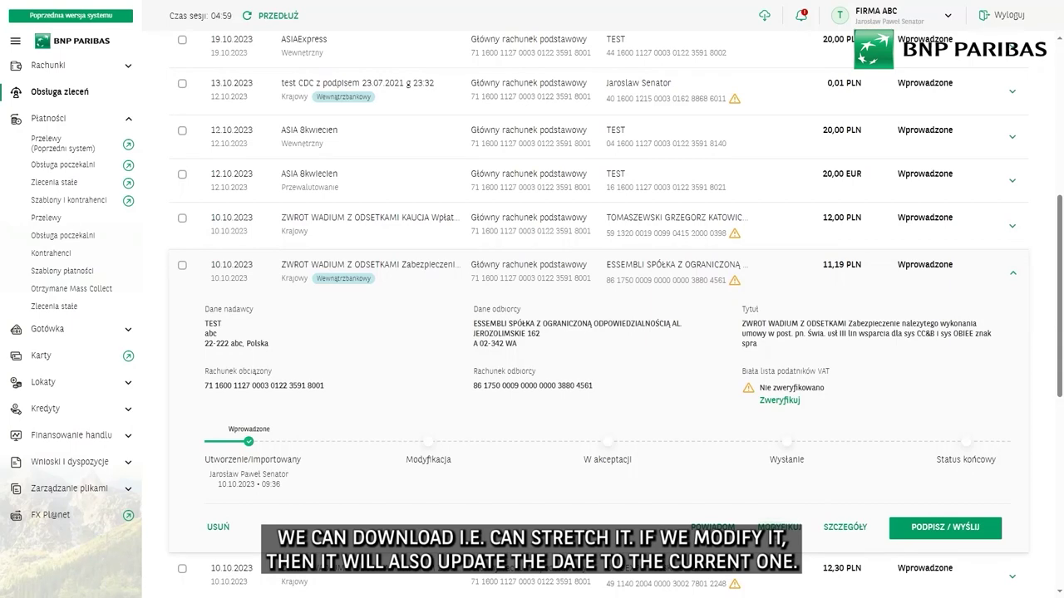
click(779, 527)
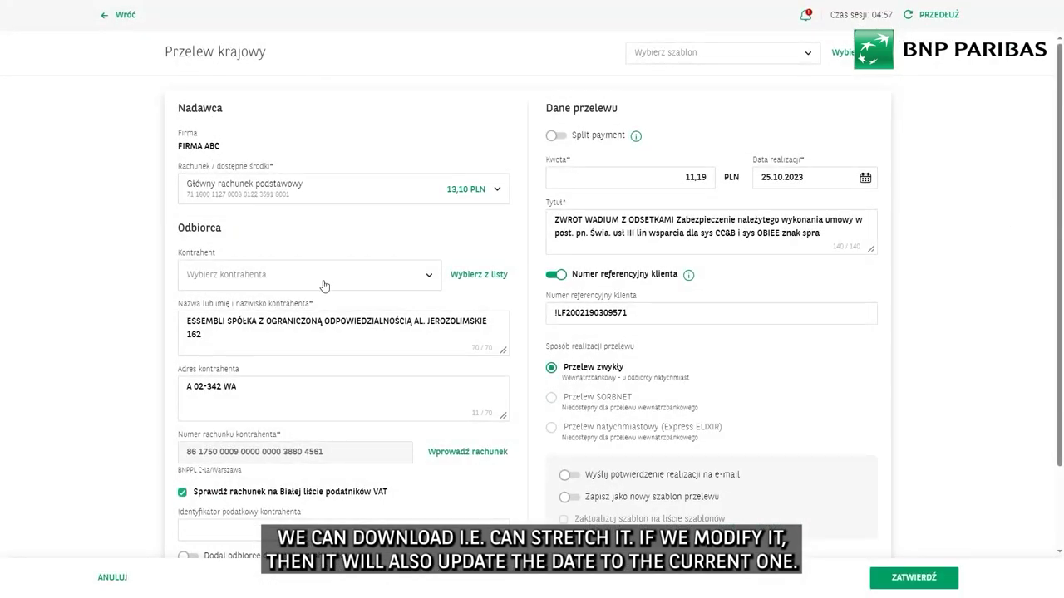
Change the ZWROT WADIUM amount to 11,30 PLN, confirm with ZATWIERDŹ and save with ZAPISZ.
click(696, 177)
key(BackSpace)
key(BackSpace)
text(30)
click(914, 578)
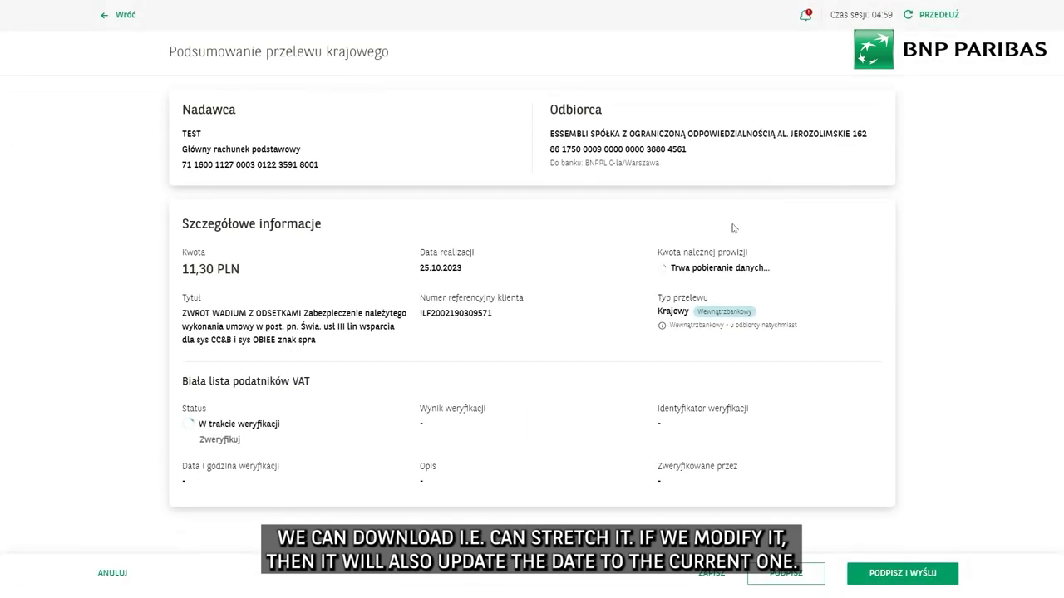
click(715, 573)
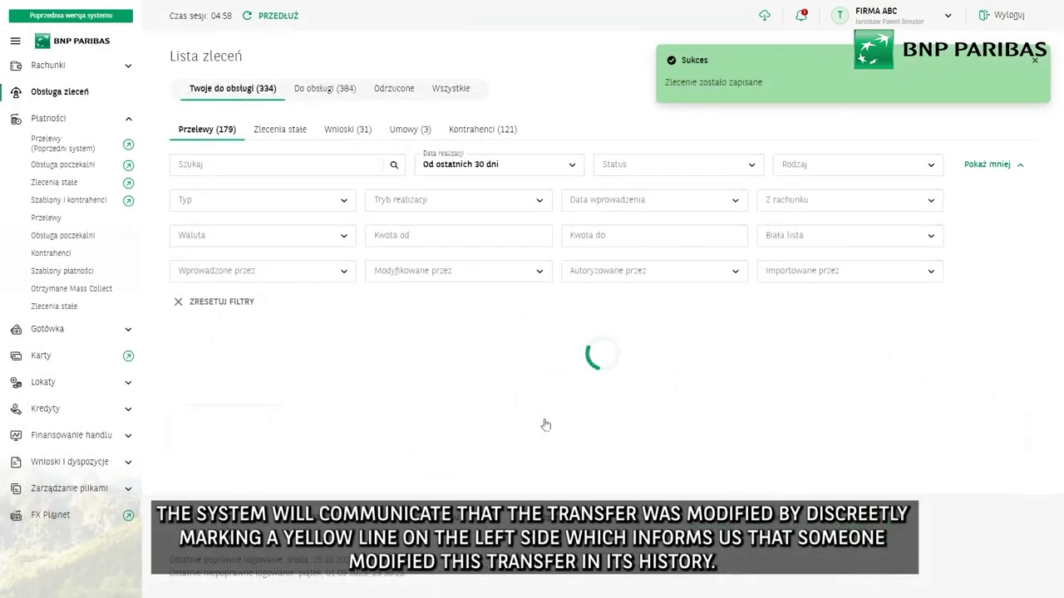
mouse_move(177, 369)
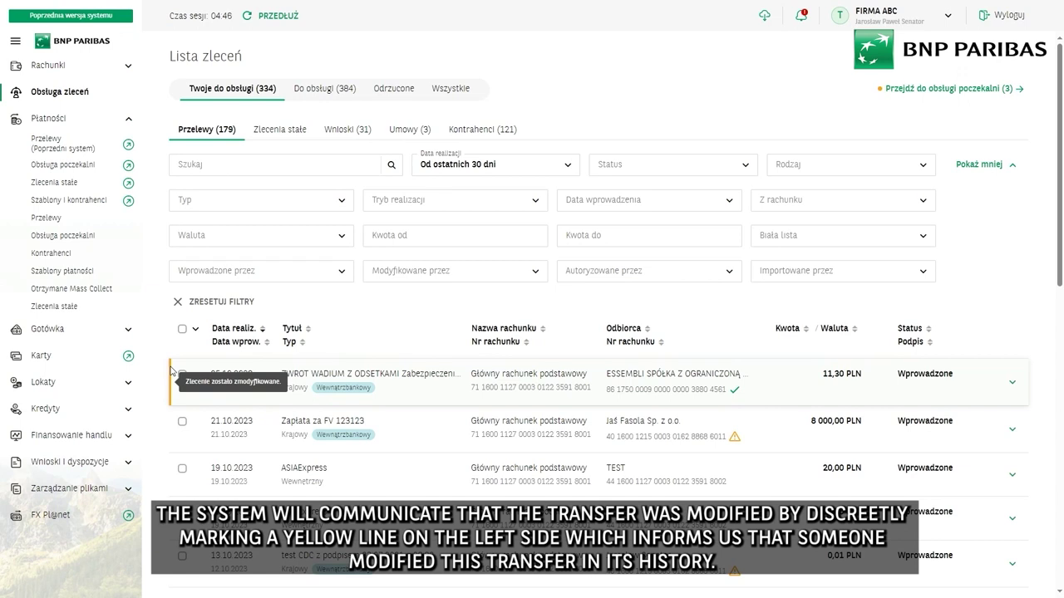
Expand the yellow-marked first transfer row to see its Modyfikacja history entry.
click(618, 385)
scroll(352, 439, down, 2)
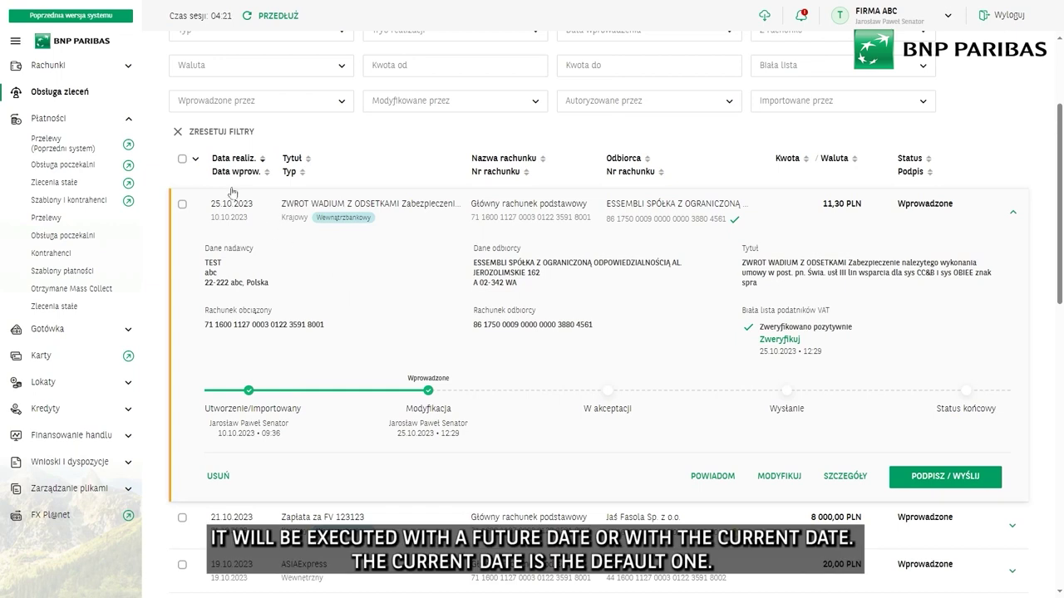
Open the 11,30 PLN transfer's SZCZEGÓŁY page and scroll to Historia zlecenia and Komentarze.
click(848, 478)
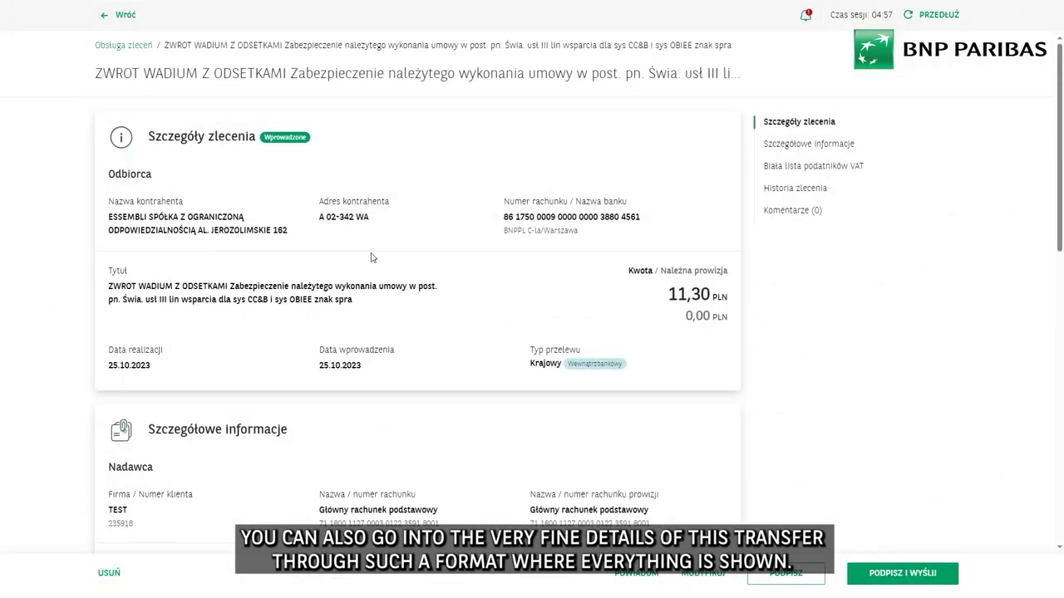
scroll(372, 257, down, 5)
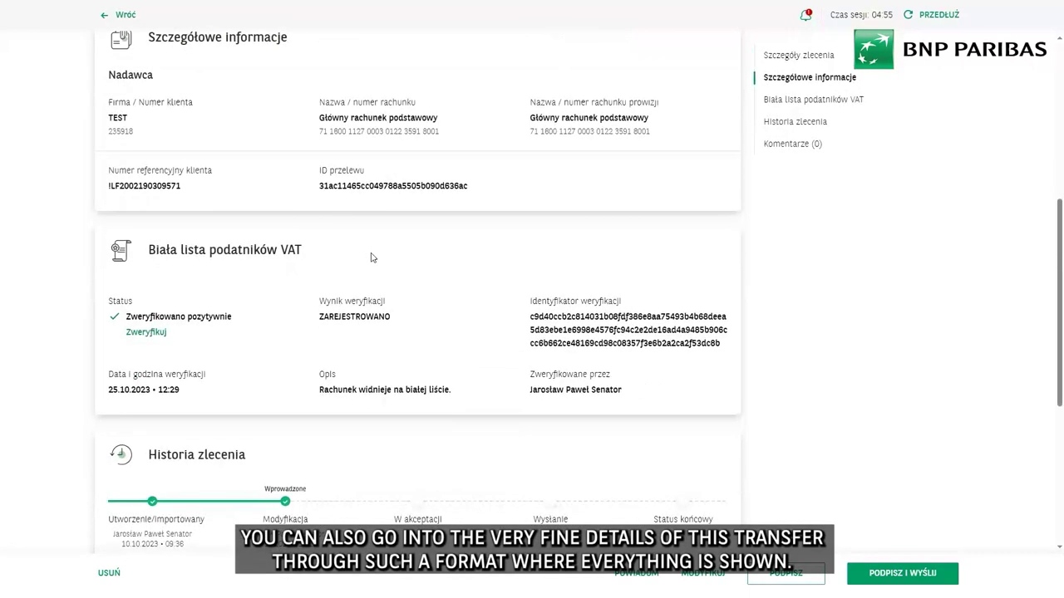
scroll(372, 258, down, 3)
scroll(372, 258, up, 2)
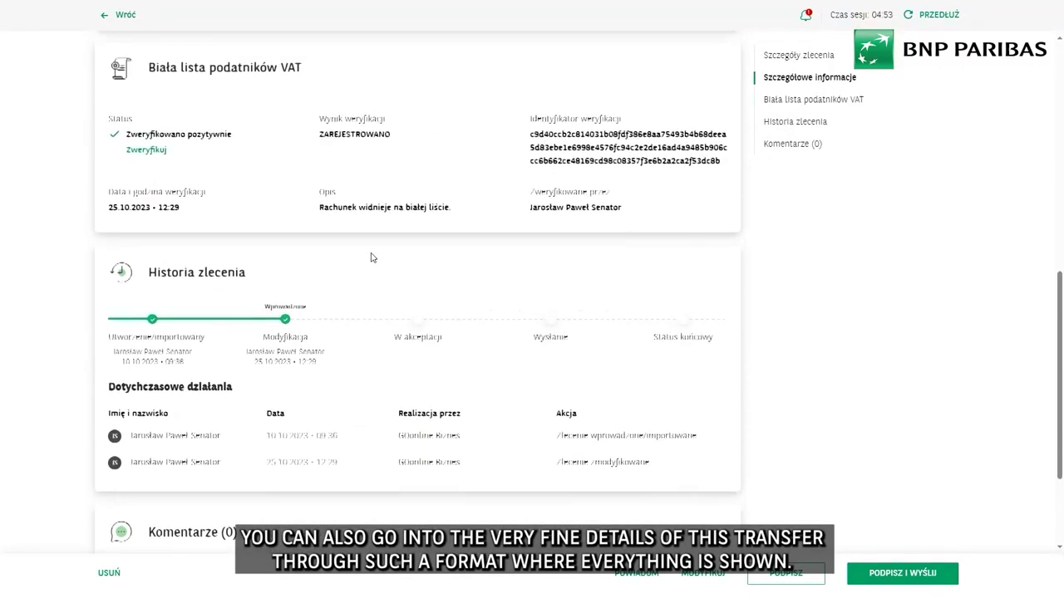
scroll(242, 377, down, 2)
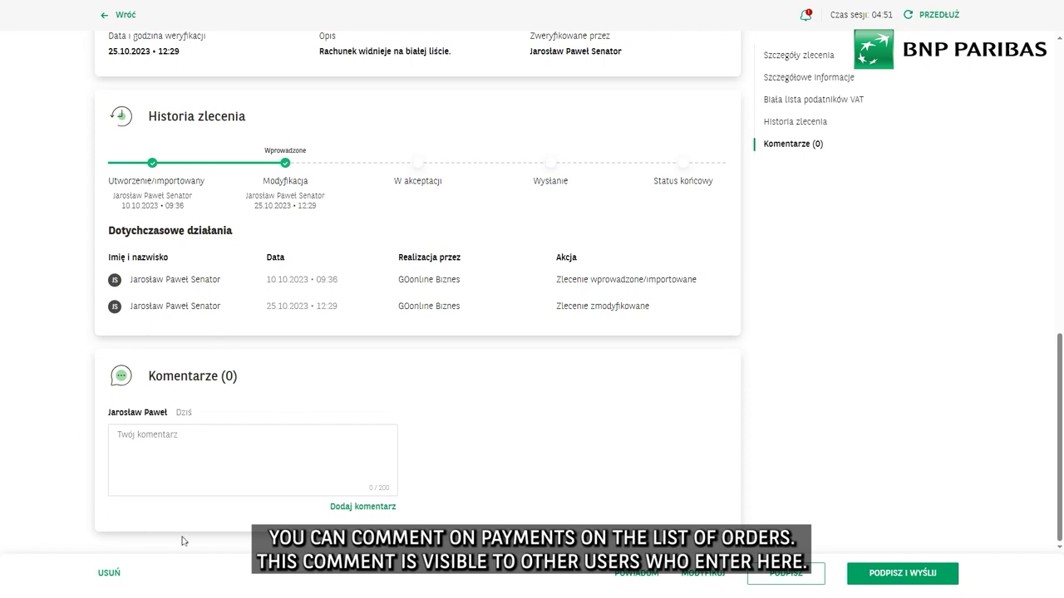
Add the comment 'mój komentarz' to the transfer, then bring up the POWIADOM explanation.
click(147, 442)
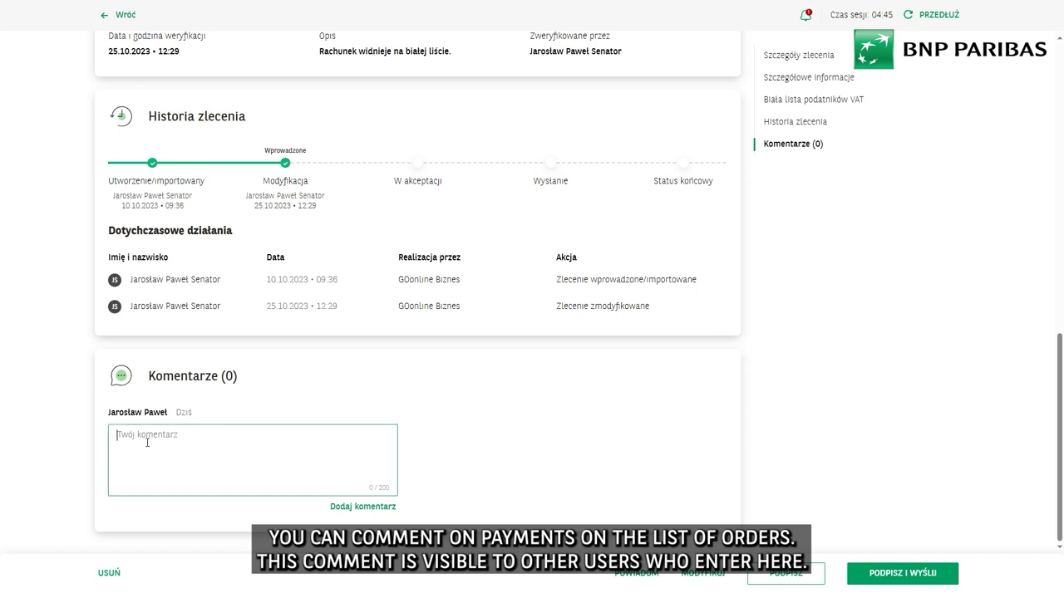
text(mój komentarz)
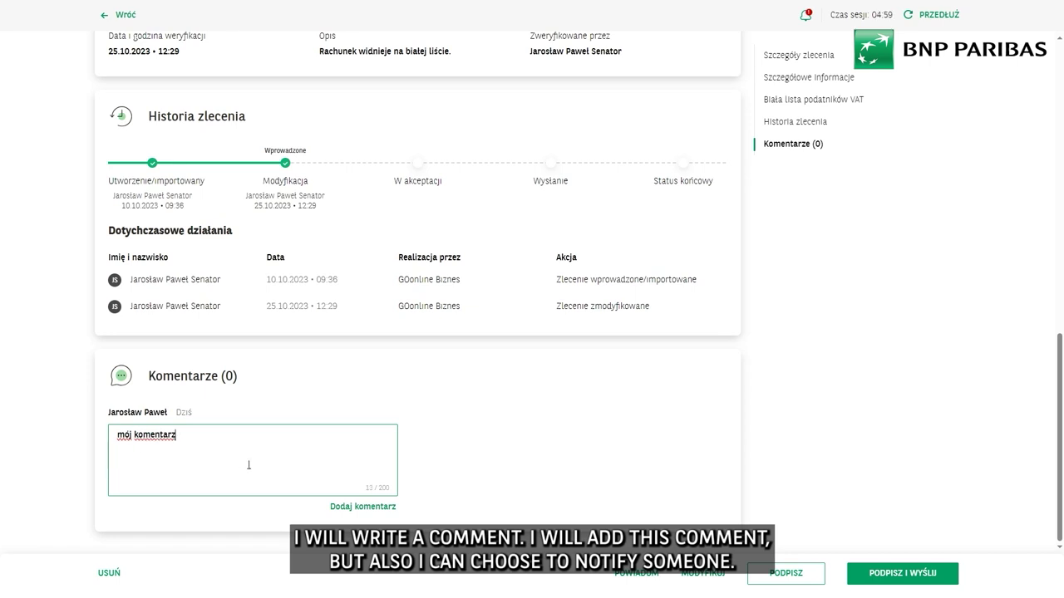
click(360, 506)
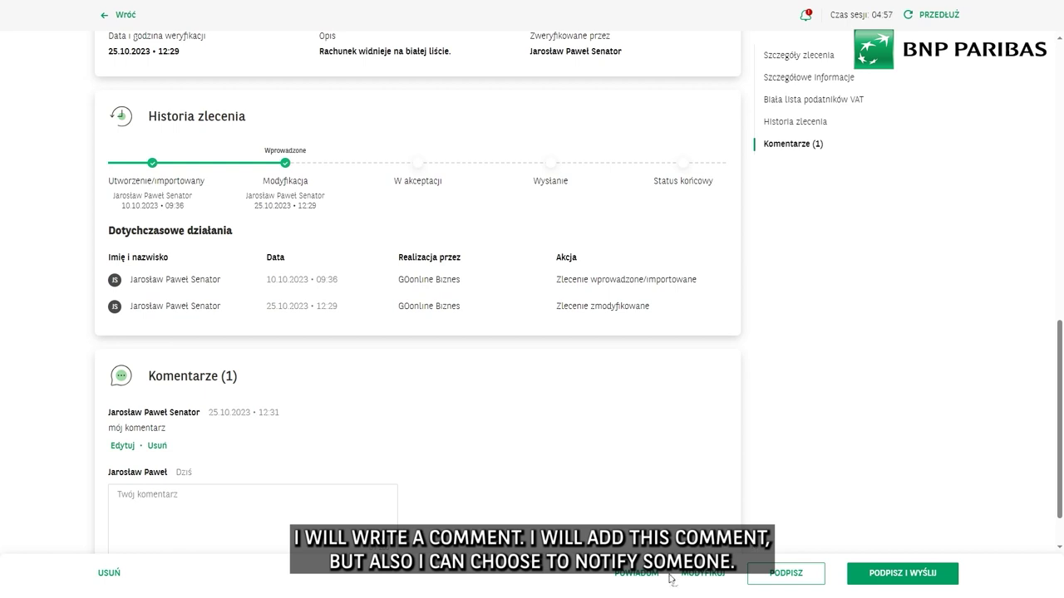
click(635, 577)
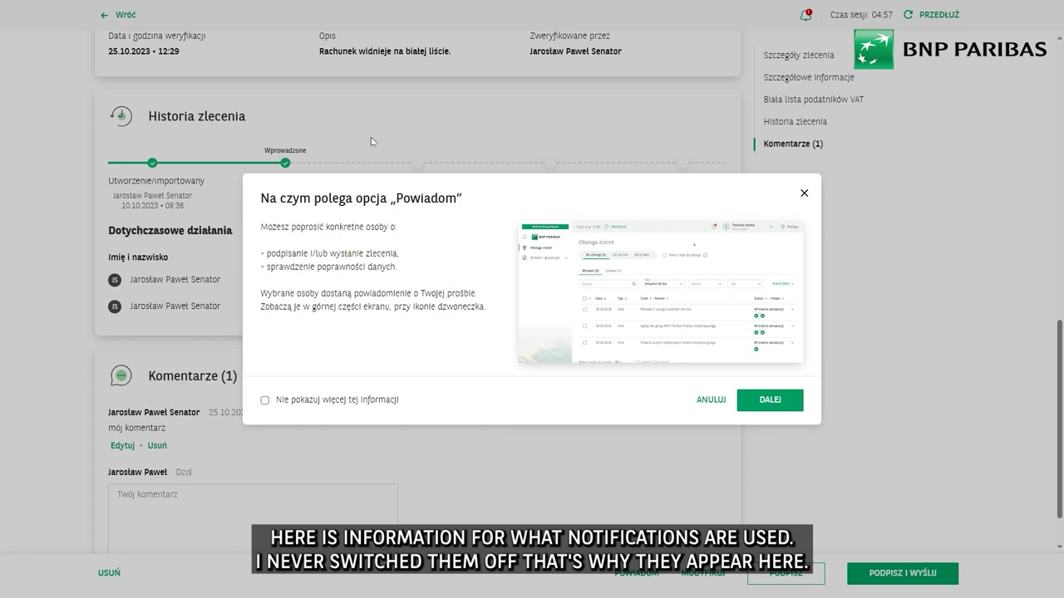
Send a 'Prośba o podpisanie i/lub wysłanie' to three ticked users, then return to Lista zleceń.
click(752, 403)
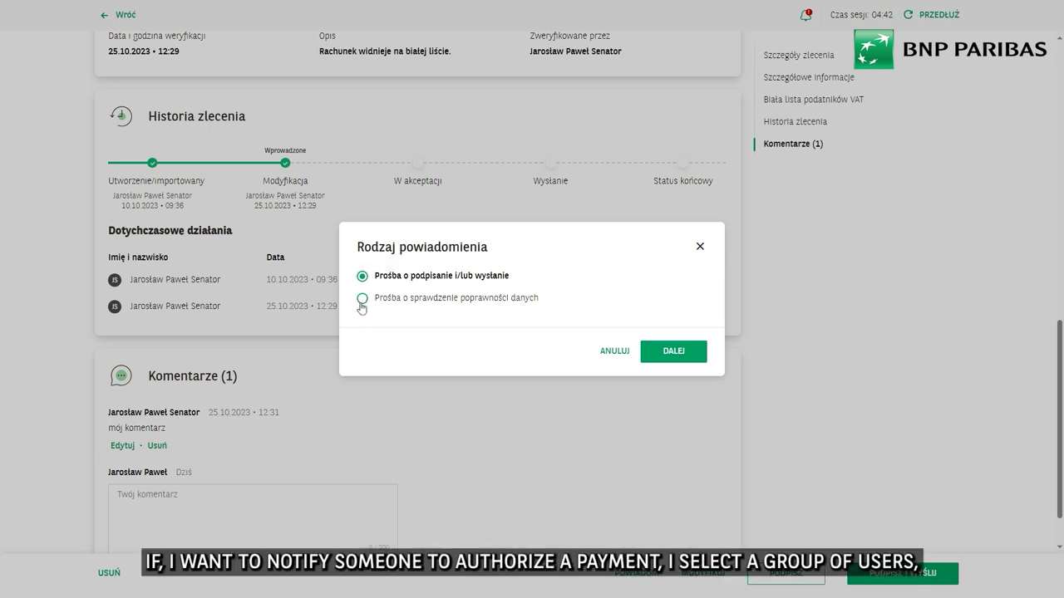
click(669, 356)
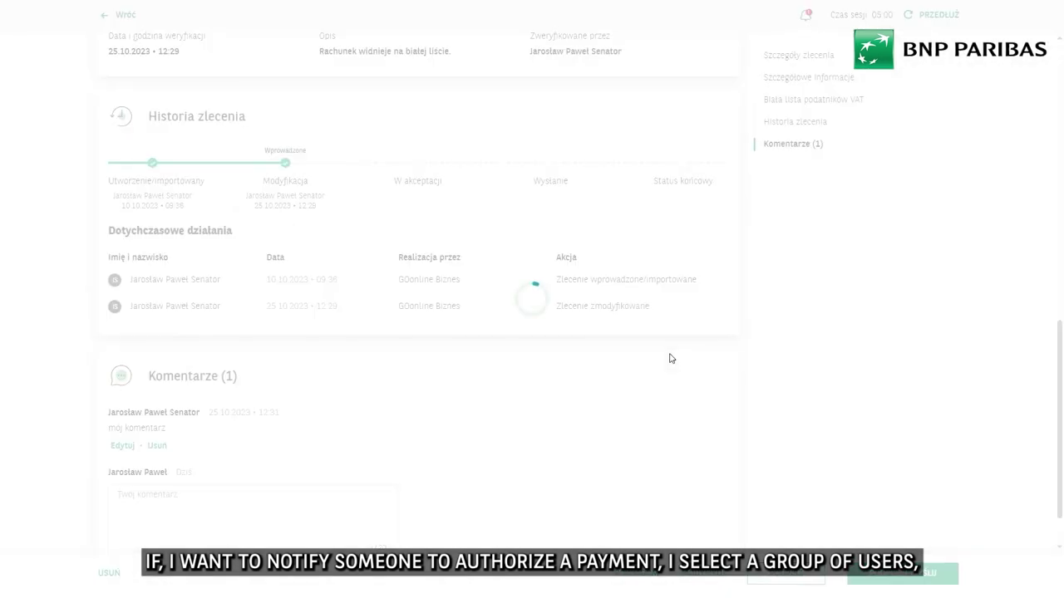
click(360, 274)
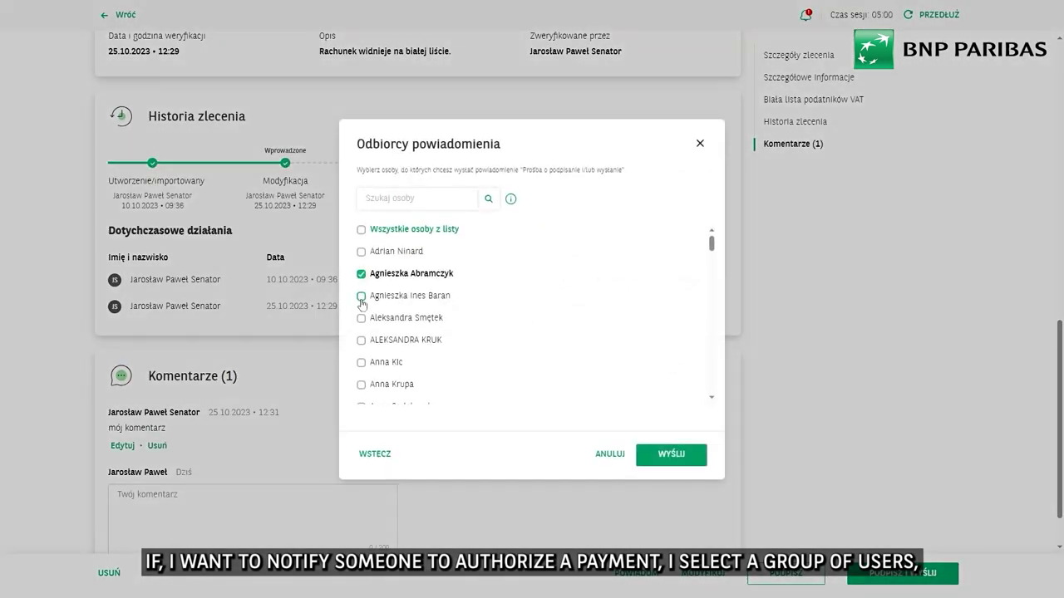
click(361, 297)
click(361, 319)
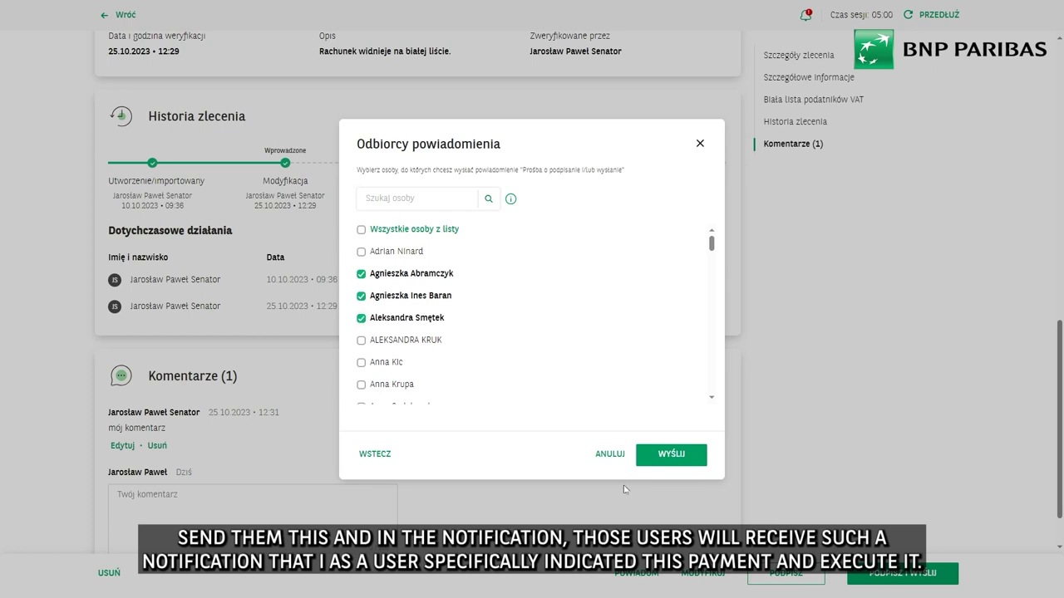
click(671, 456)
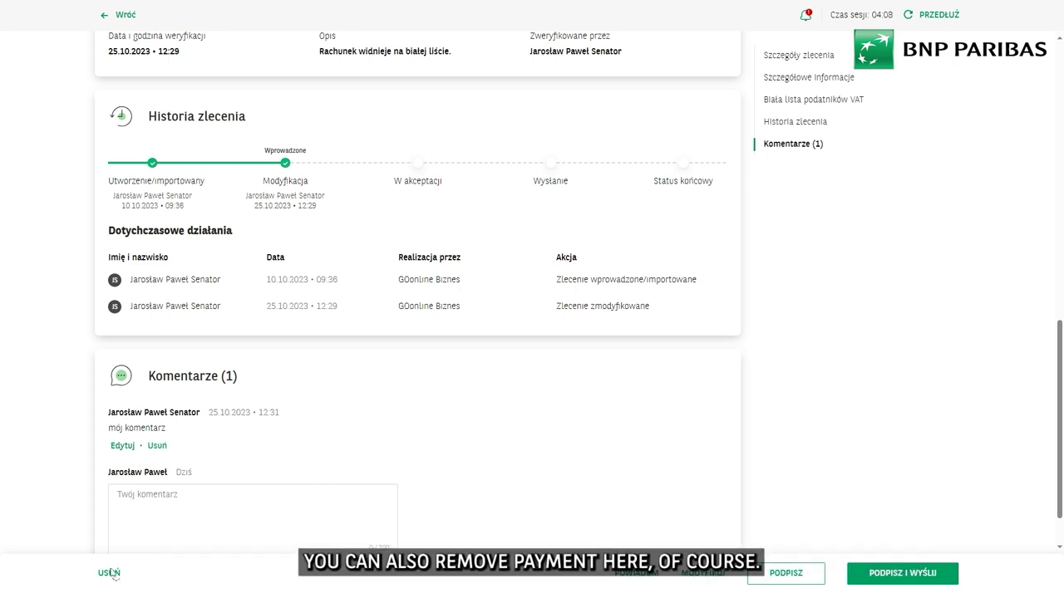
click(104, 16)
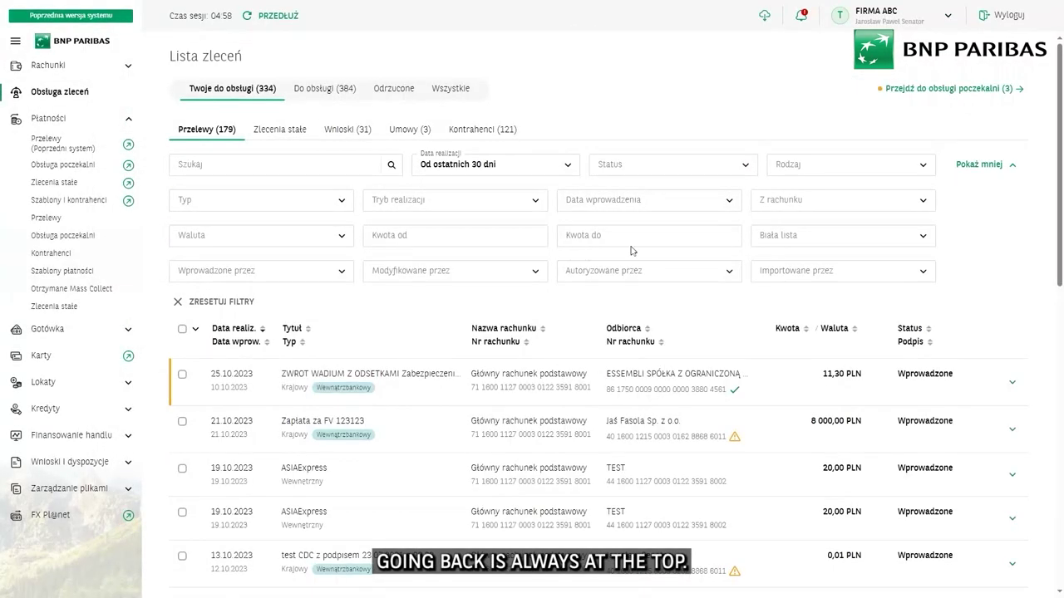
click(849, 201)
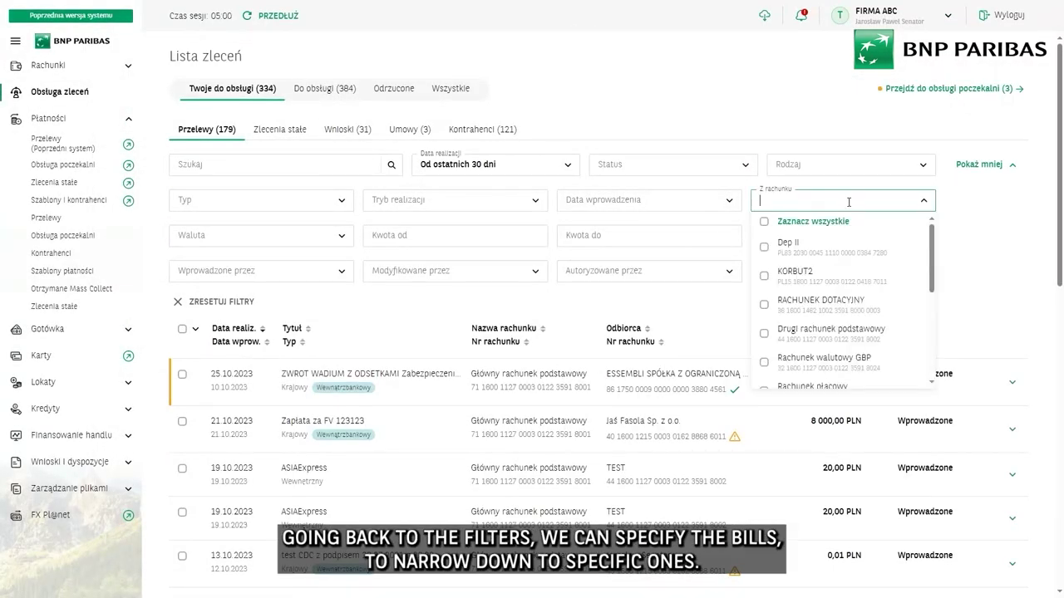
click(992, 215)
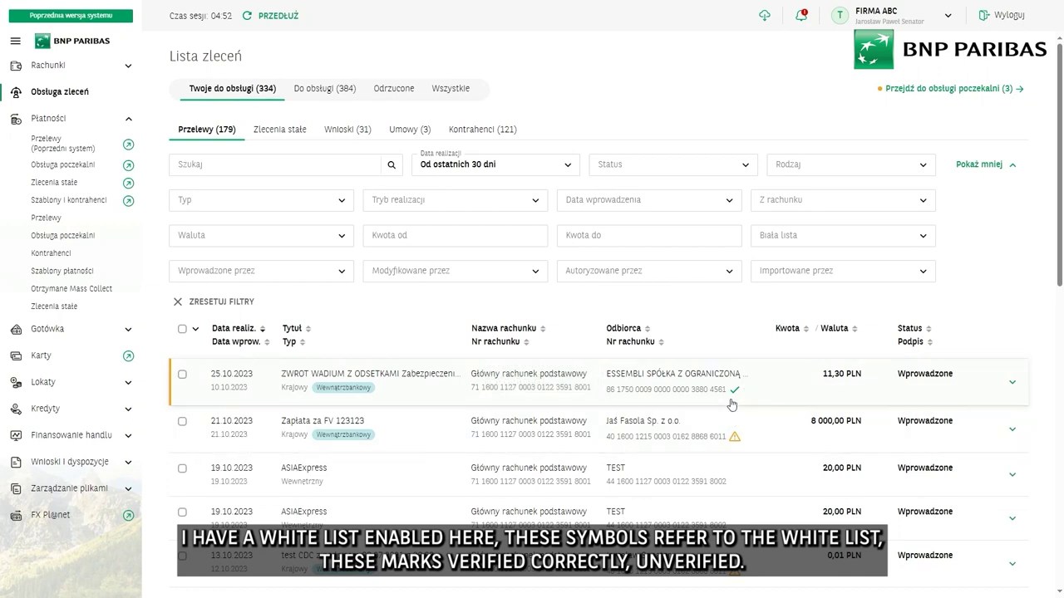
mouse_move(733, 447)
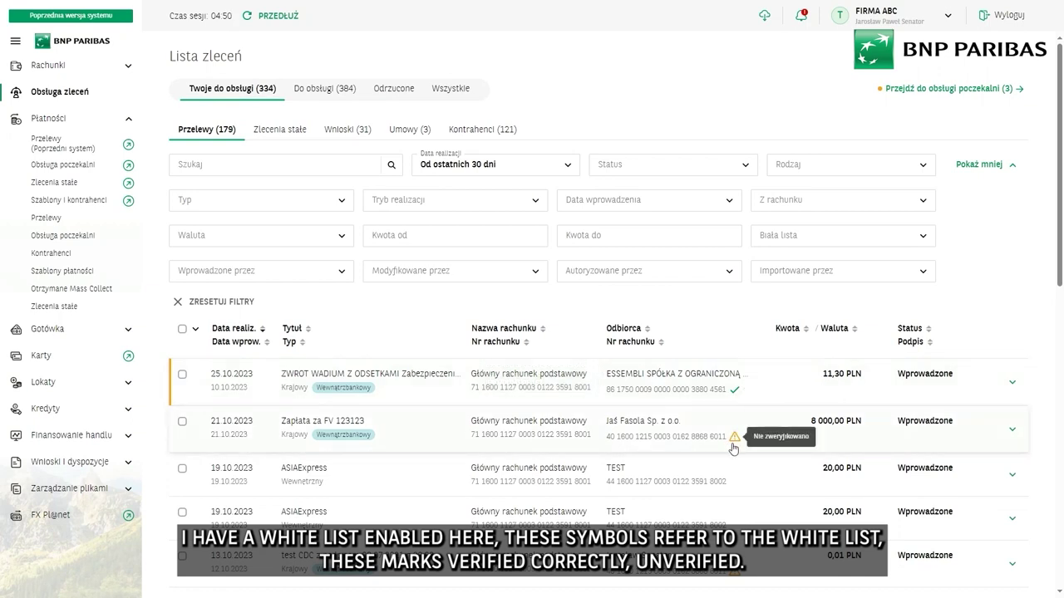
mouse_move(732, 580)
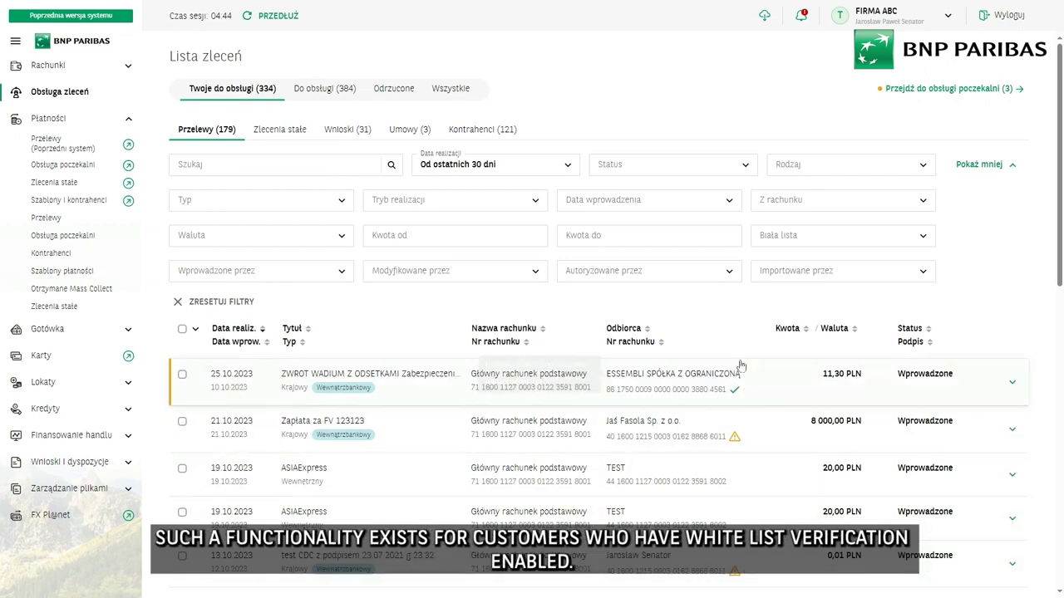
Tick and untick one user and CDC_JS under Wprowadzone przez, leaving that filter empty.
click(341, 275)
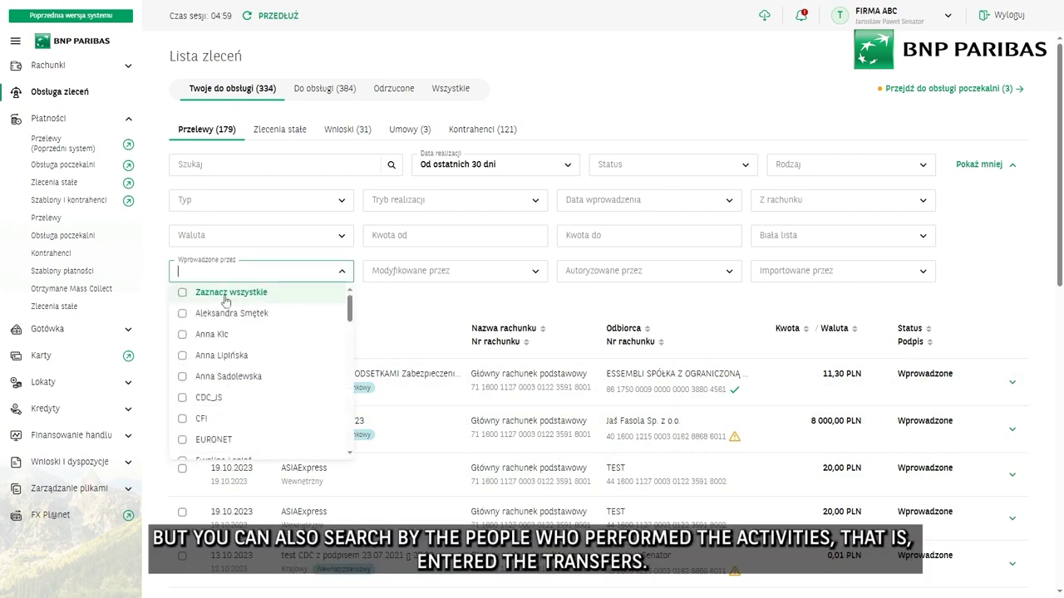
click(178, 364)
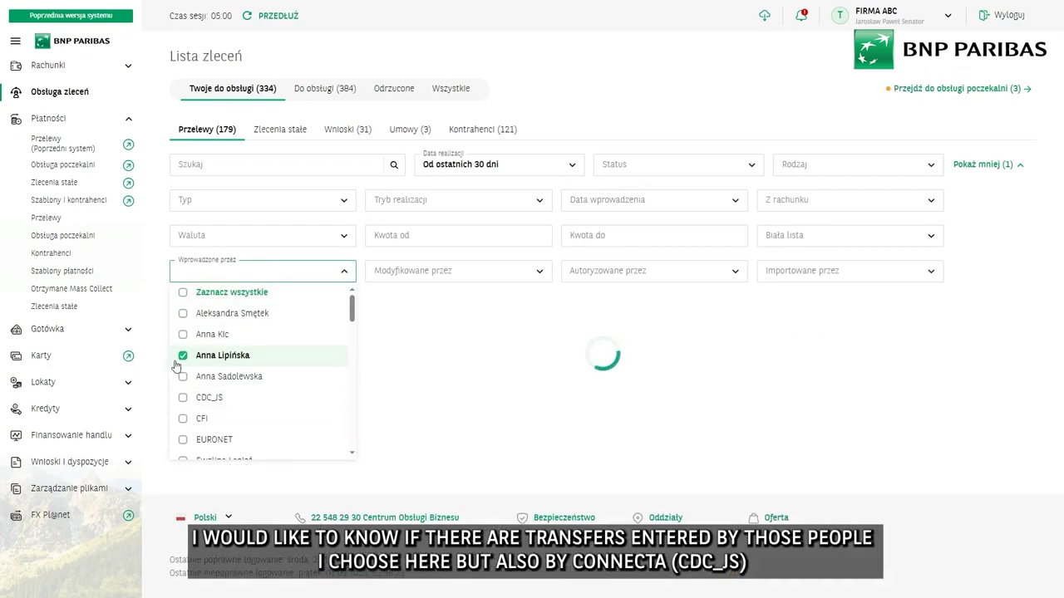
click(179, 364)
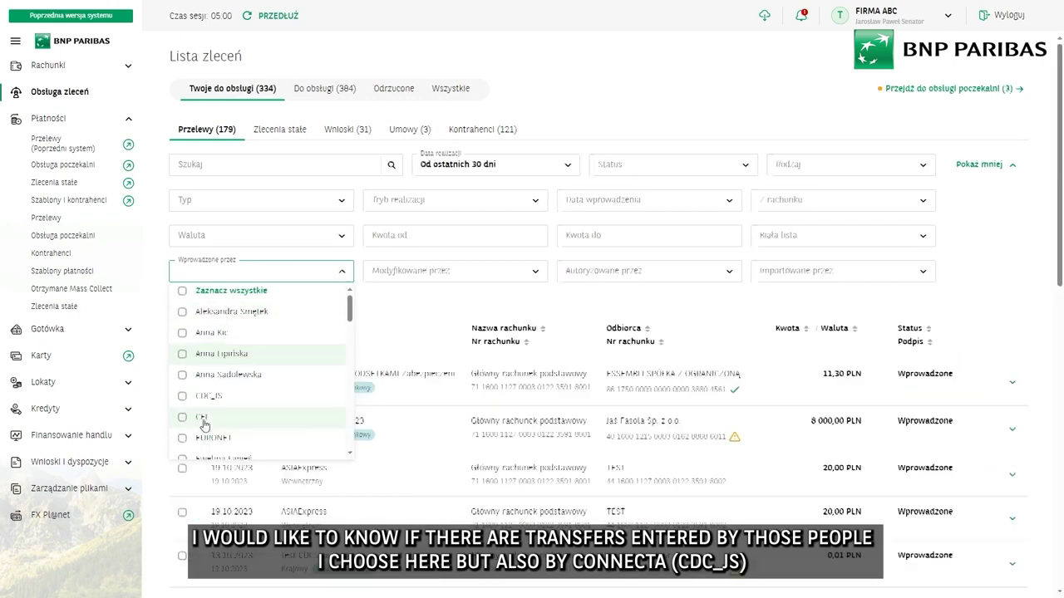
scroll(193, 398, down, 1)
click(183, 319)
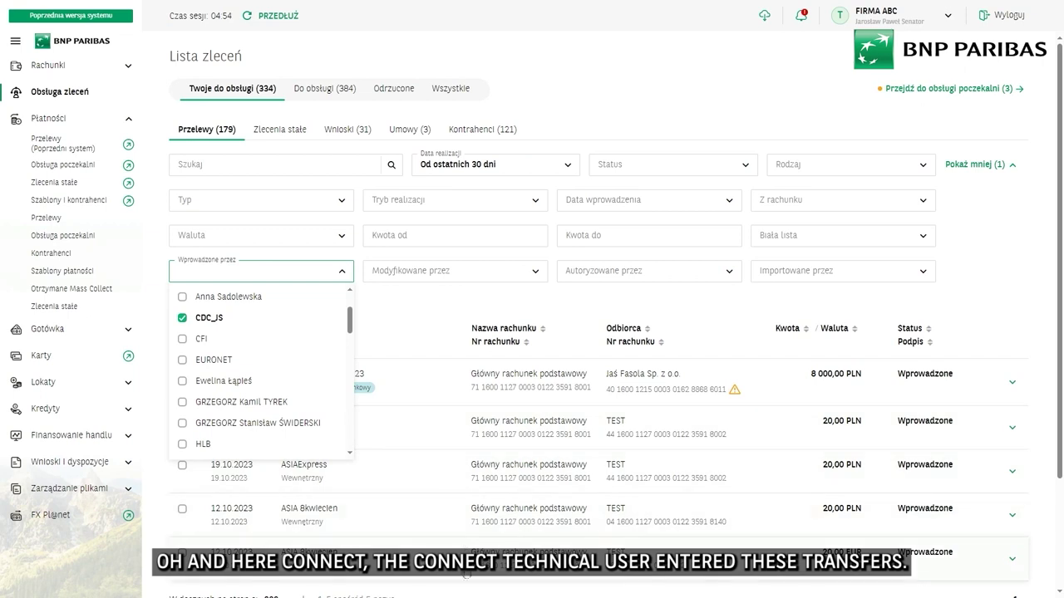
click(183, 320)
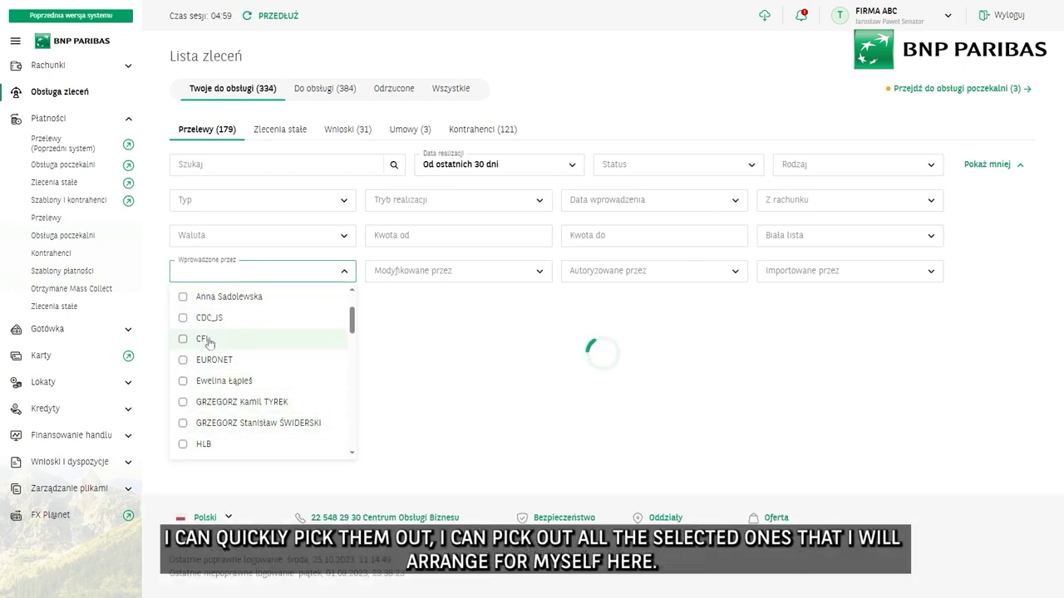
click(417, 334)
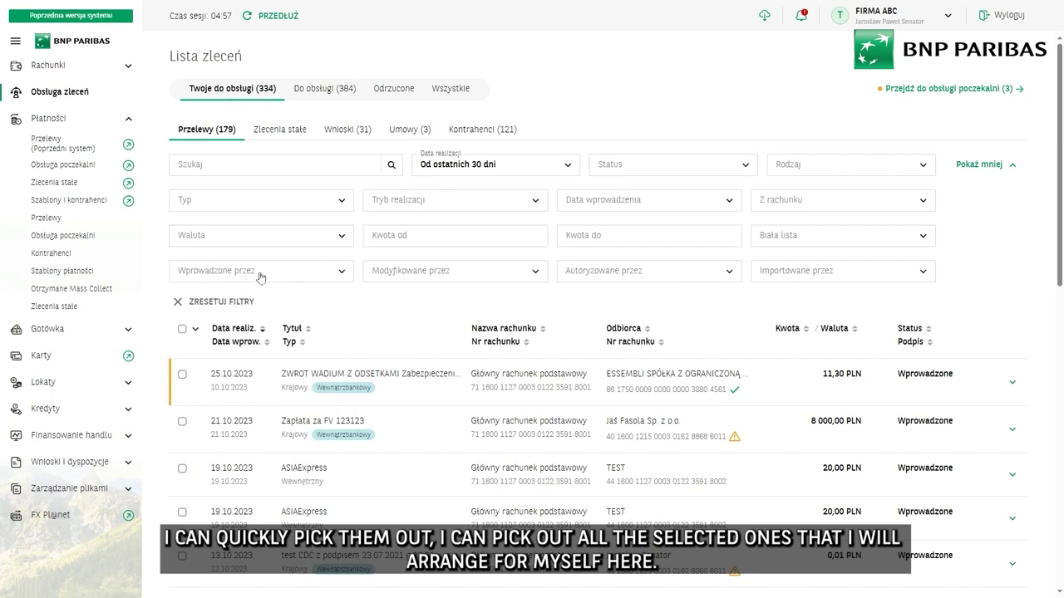
Toggle one user on and off in the Modyfikowane przez filter.
click(438, 272)
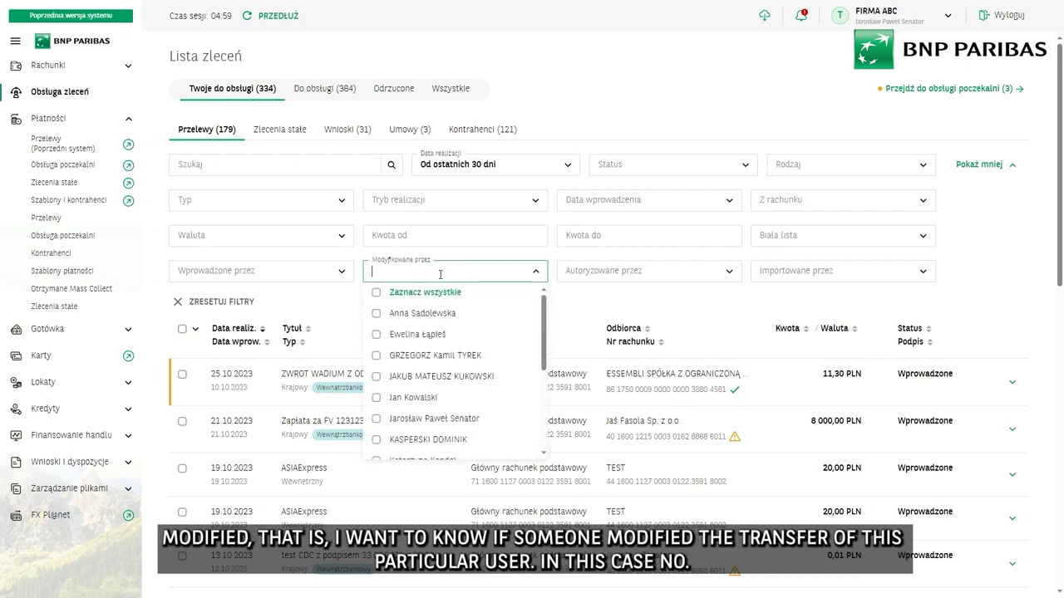
click(376, 316)
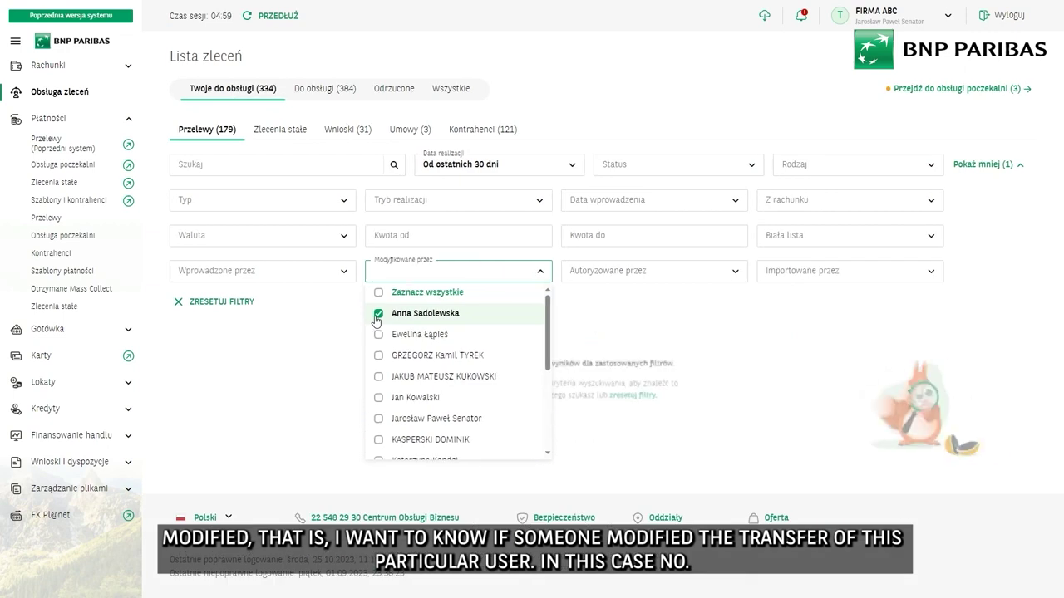
click(375, 316)
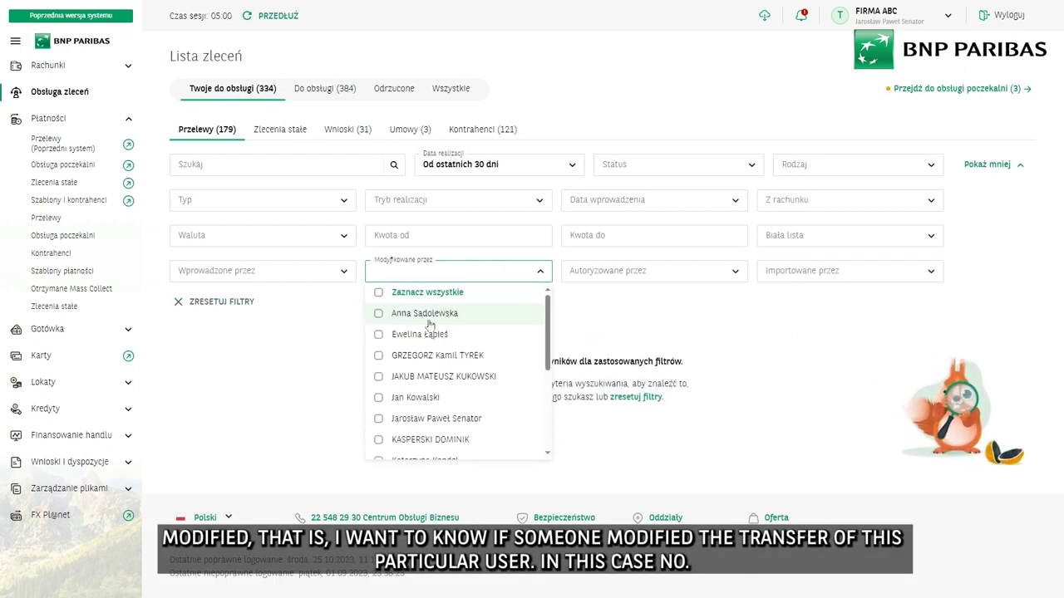
Toggle three users on and off under Autoryzowane przez, then bring up the Importowane przez list.
click(661, 271)
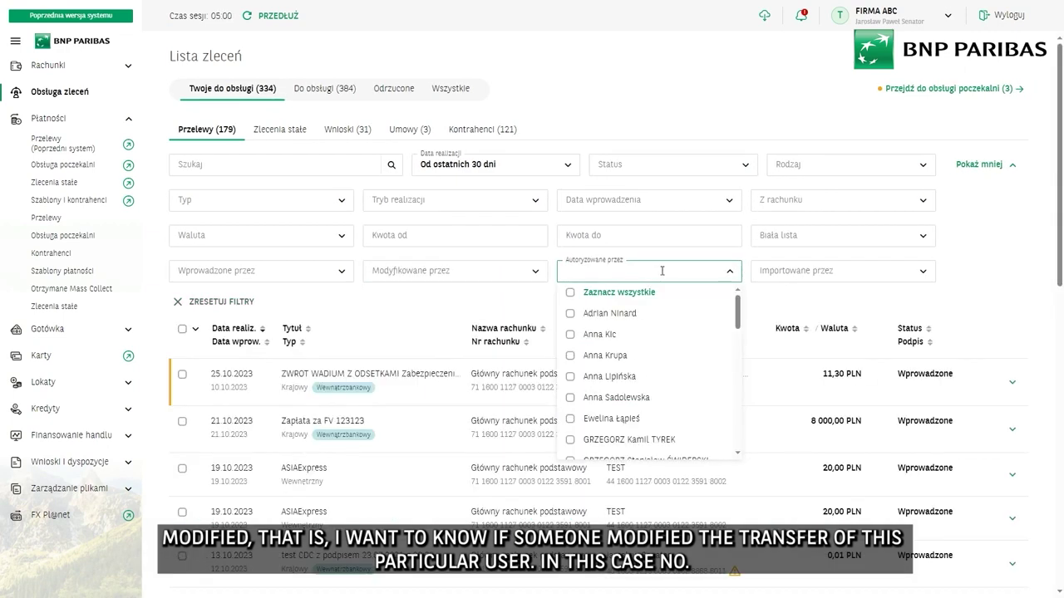
click(570, 334)
click(570, 357)
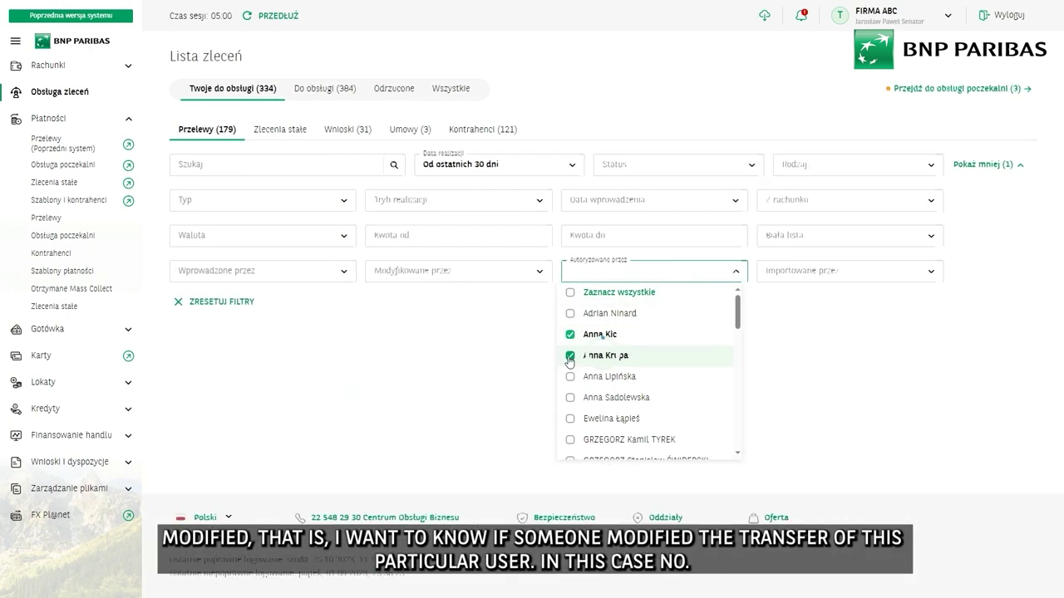
click(574, 334)
click(575, 356)
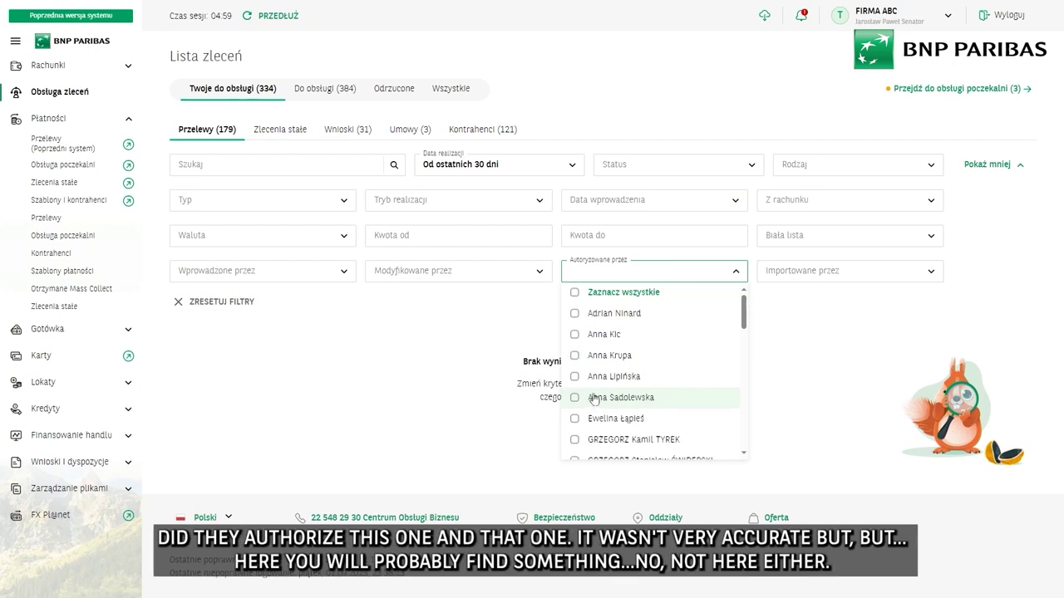
scroll(593, 399, down, 3)
click(580, 375)
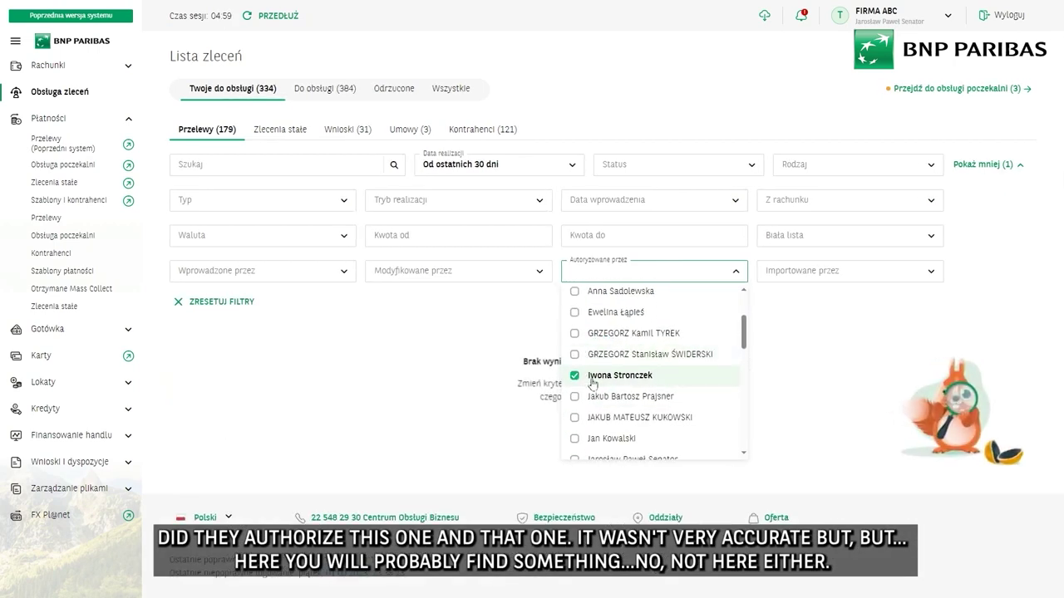
click(575, 374)
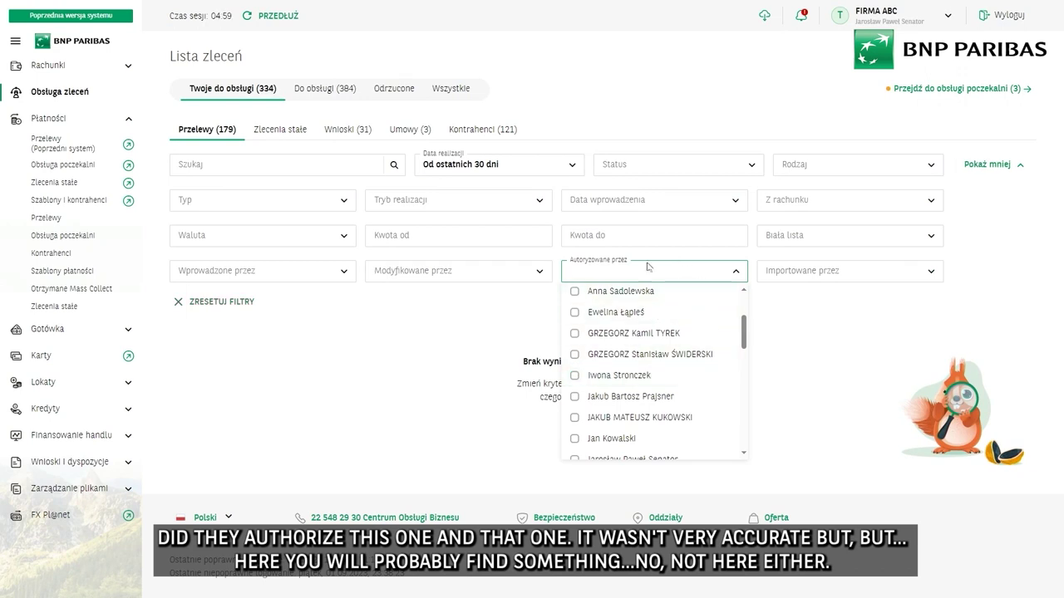
click(821, 270)
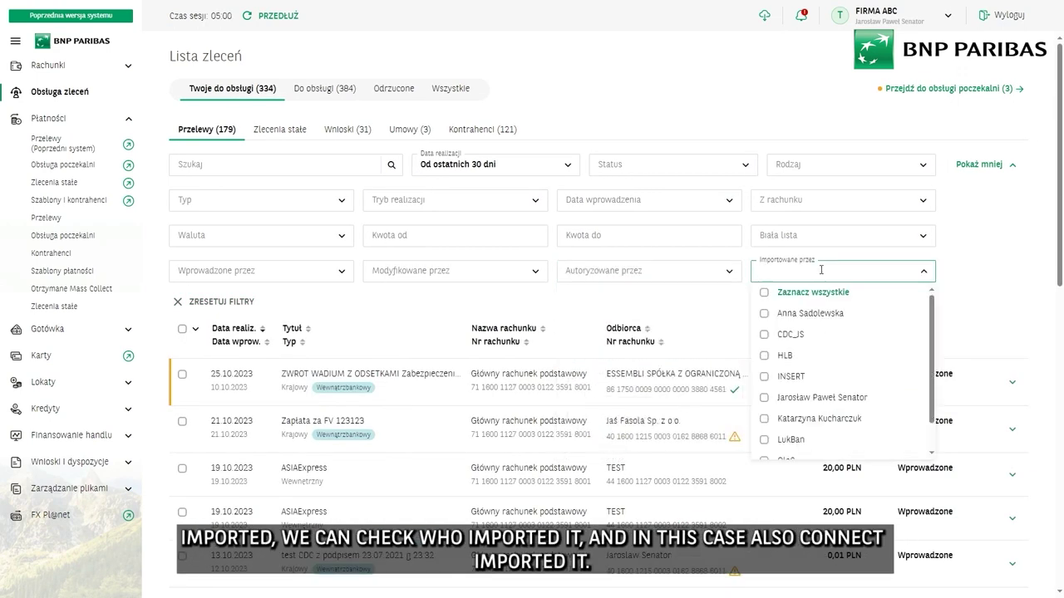
Filter Importowane przez to CDC_JS and collapse the advanced filters with Pokaż mniej.
click(764, 336)
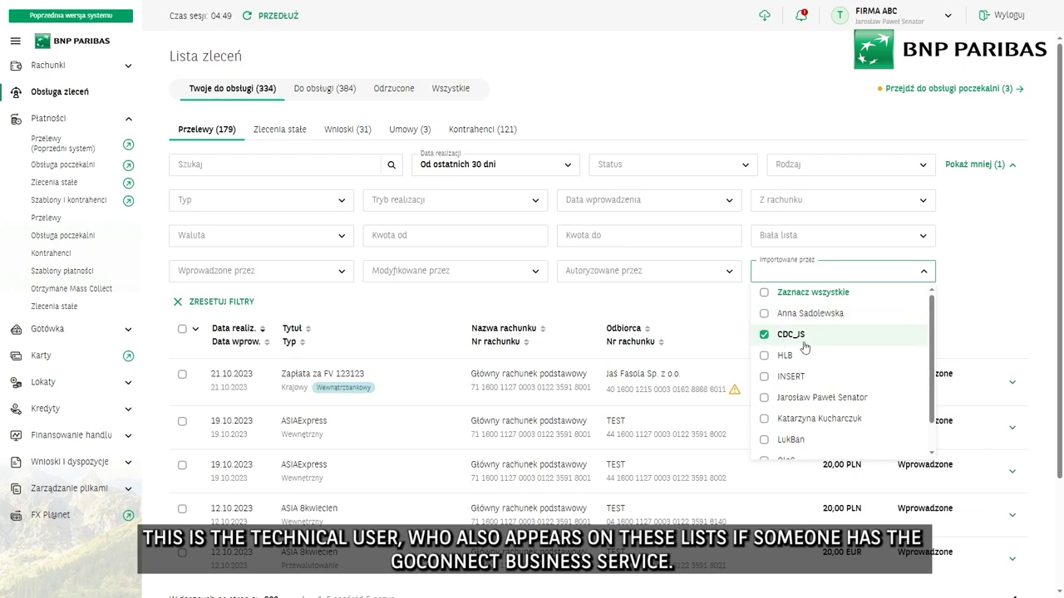
click(670, 297)
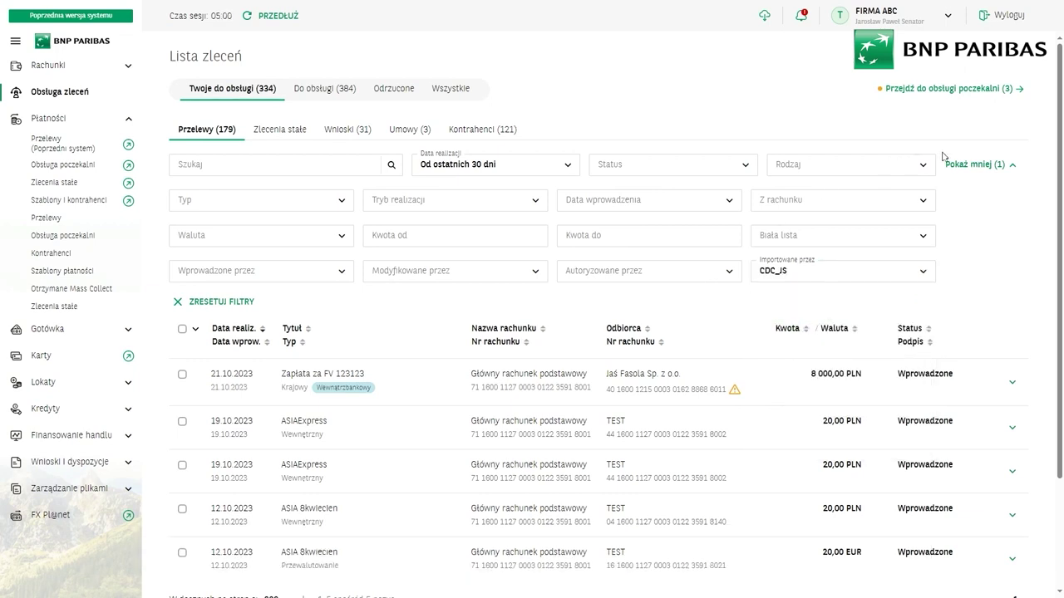
click(1006, 168)
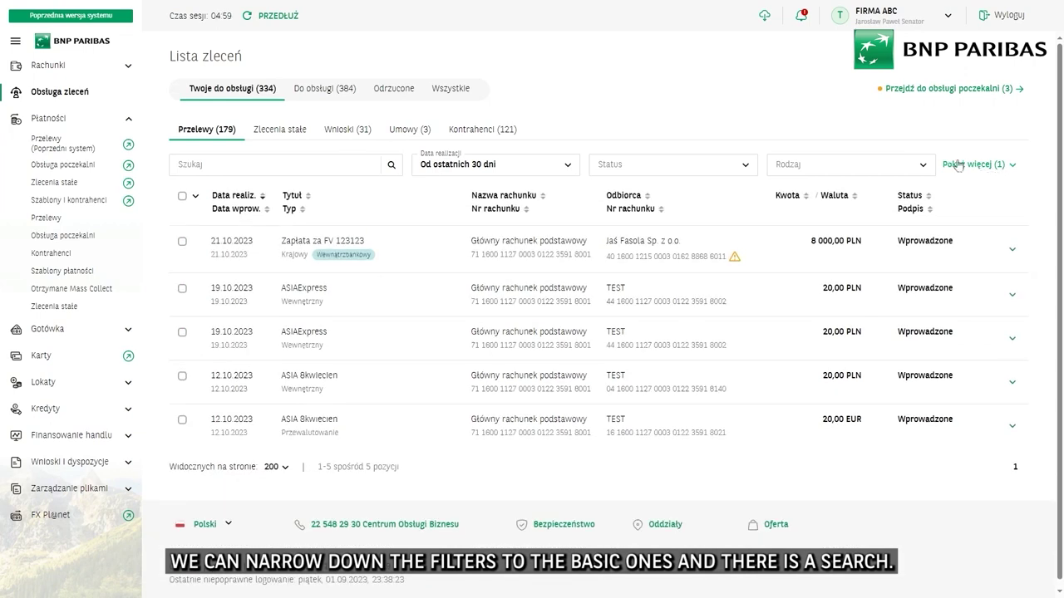
Search the order list for 'test', showing the 4 TEST-recipient transfers, and select the term.
click(232, 166)
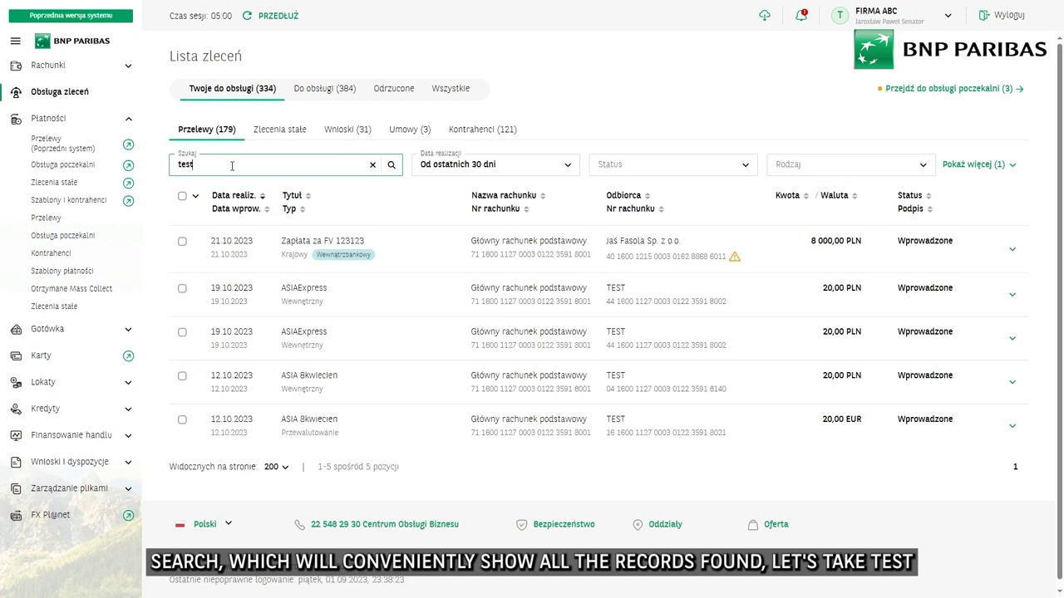
key(Return)
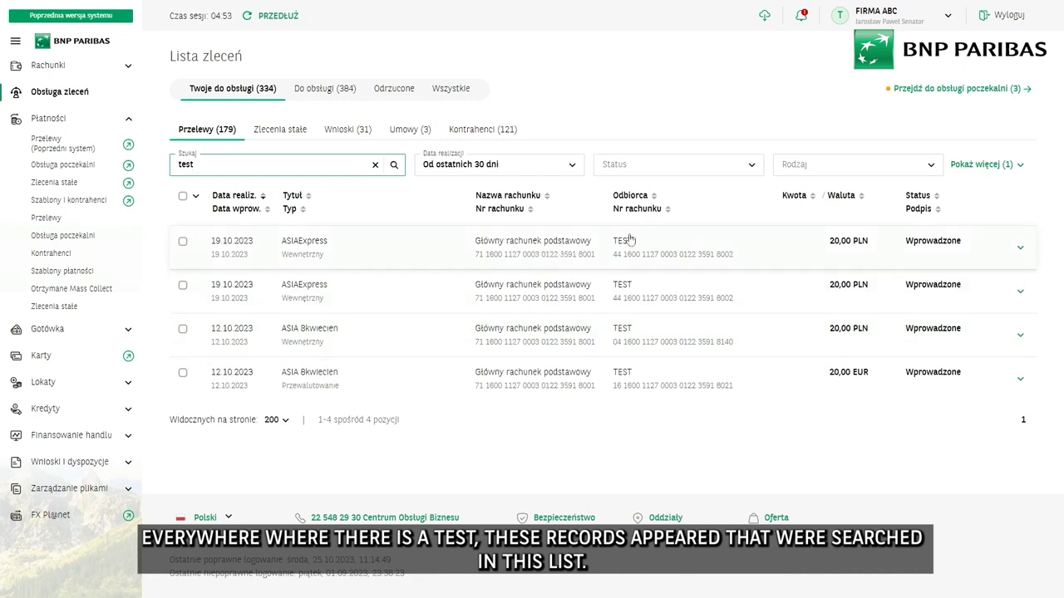
drag(212, 166, 171, 165)
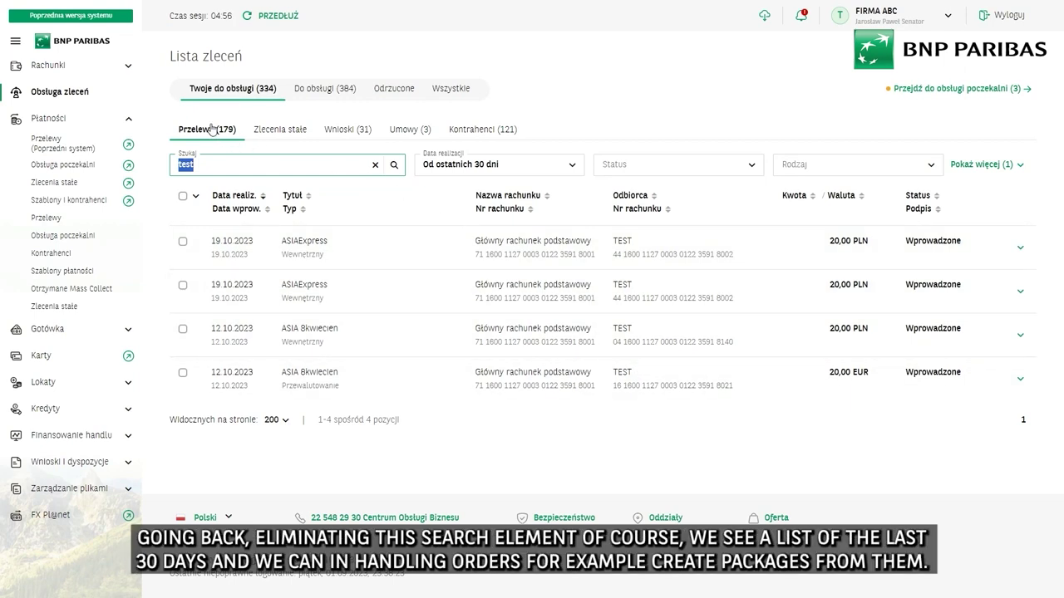
Clear the 'test' search so the list returns to 5 orders.
click(375, 165)
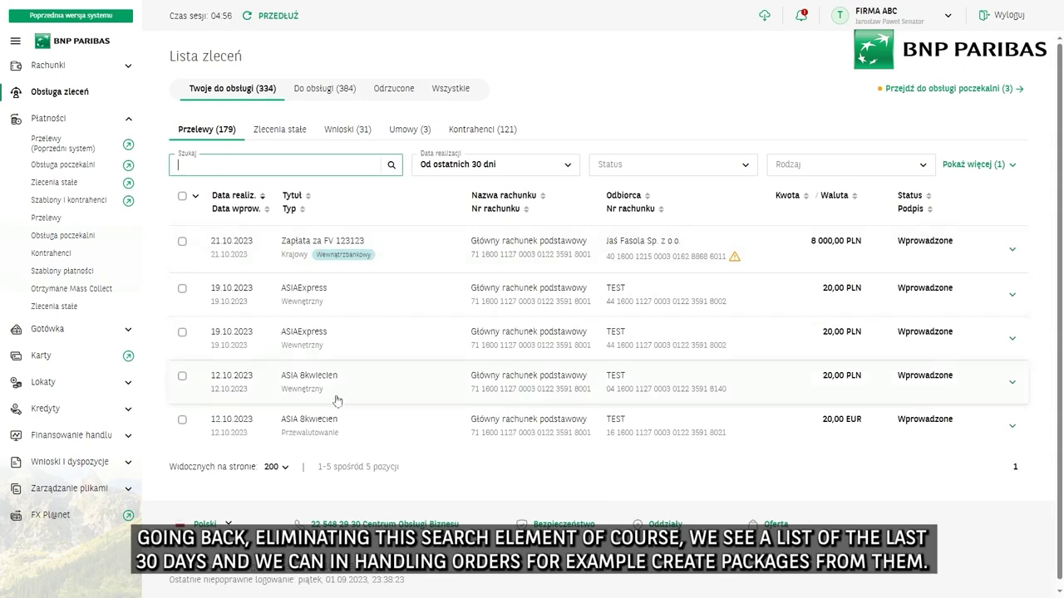
scroll(203, 309, down, 1)
scroll(203, 310, up, 1)
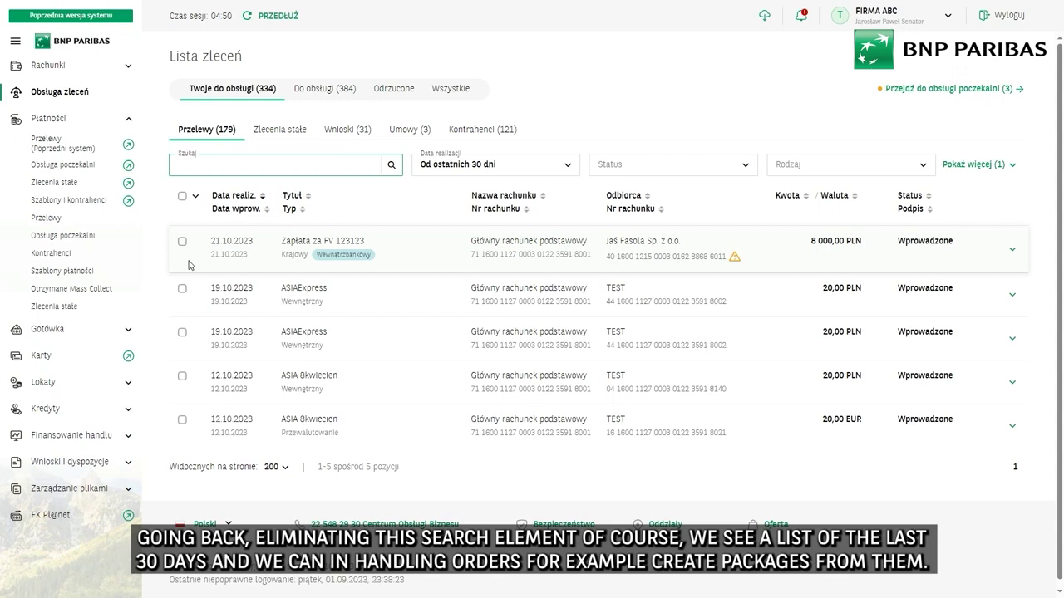
click(55, 97)
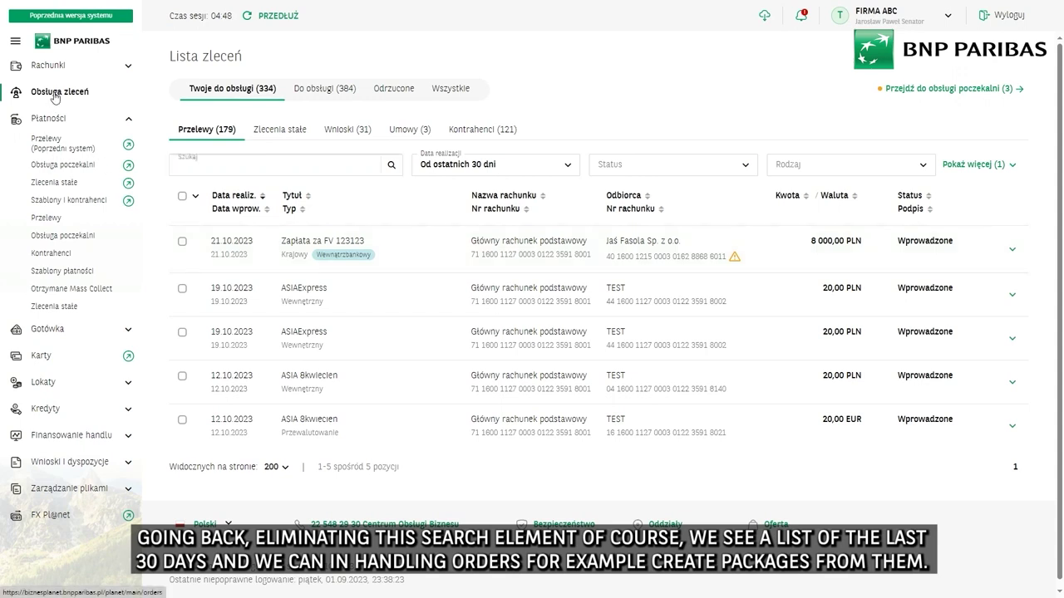
Select the Zapłata za FV 123123 transfer and both ASIAExpress transfers, totalling 8 040,00 PLN.
click(182, 243)
click(182, 288)
click(183, 333)
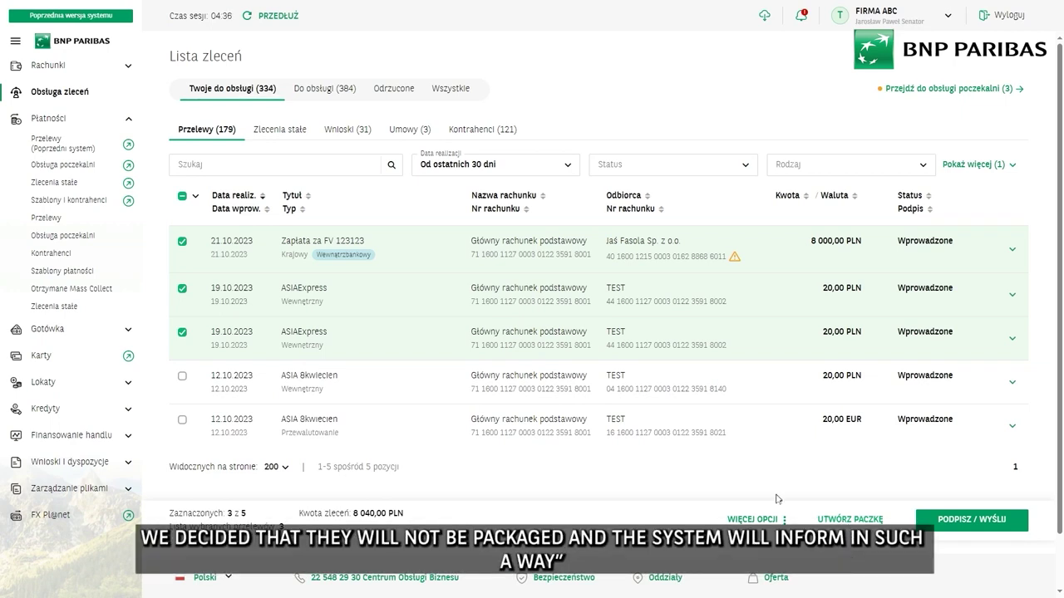
Create a Paczka krajowa from the one eligible 8 000,00 PLN transfer, named 'nazwa'.
click(849, 525)
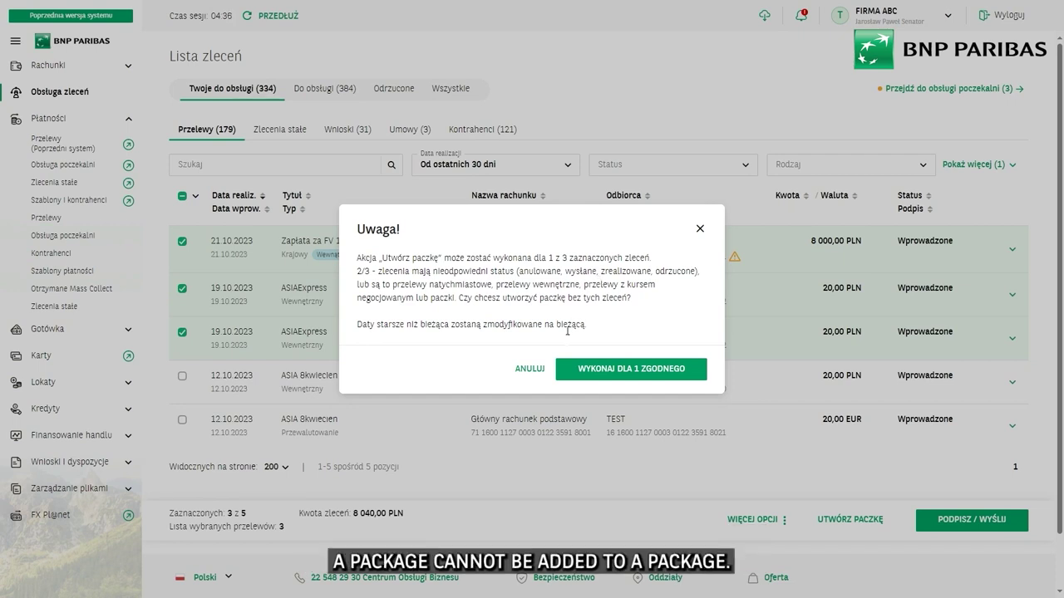
click(619, 371)
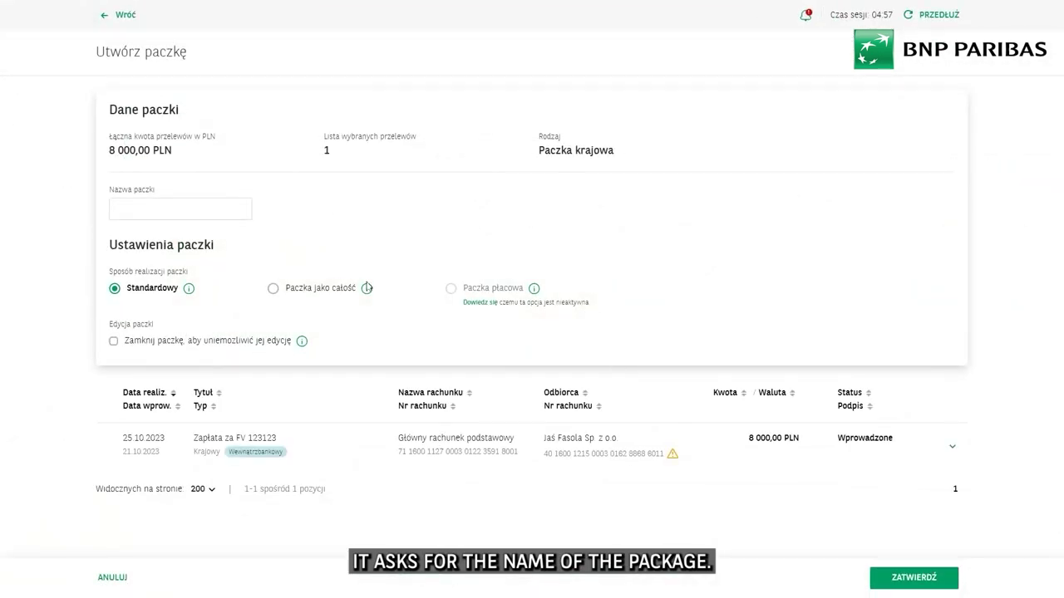
click(193, 214)
text(nazwa)
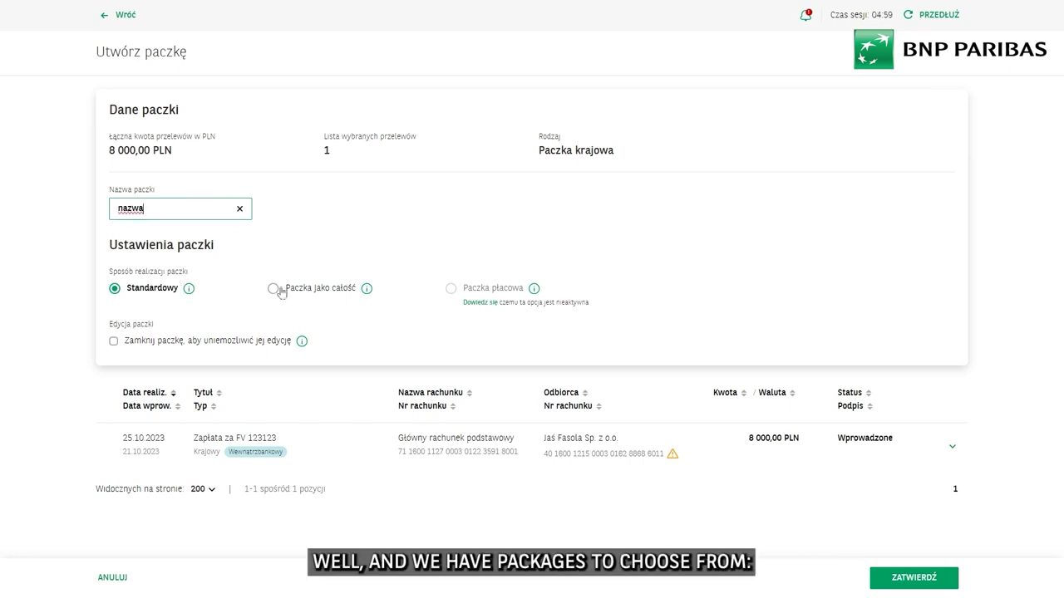
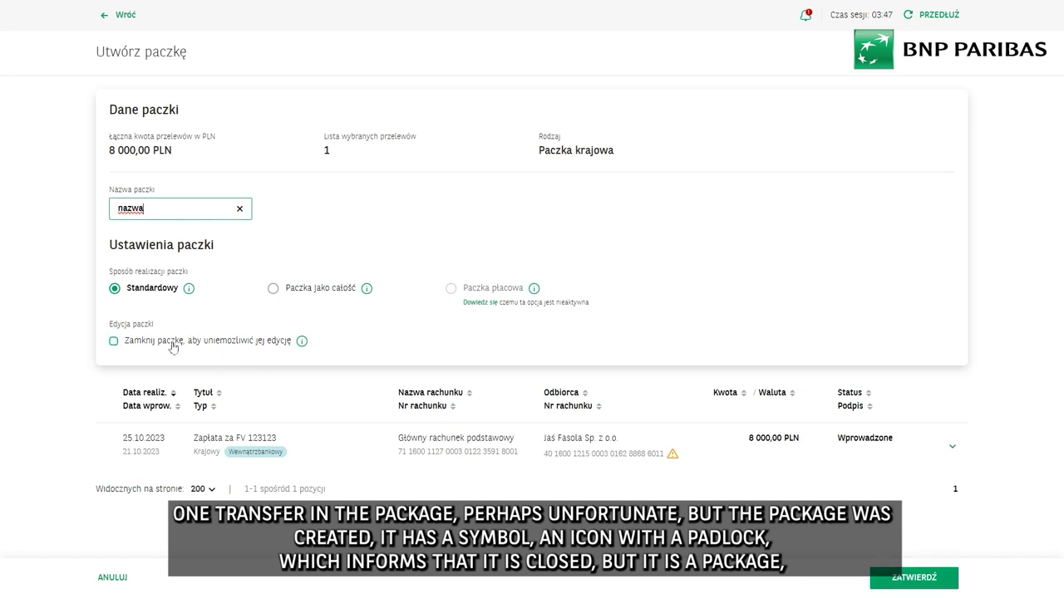
Lock the 8 000,00 PLN domestic package against editing and confirm its creation.
click(143, 346)
click(896, 574)
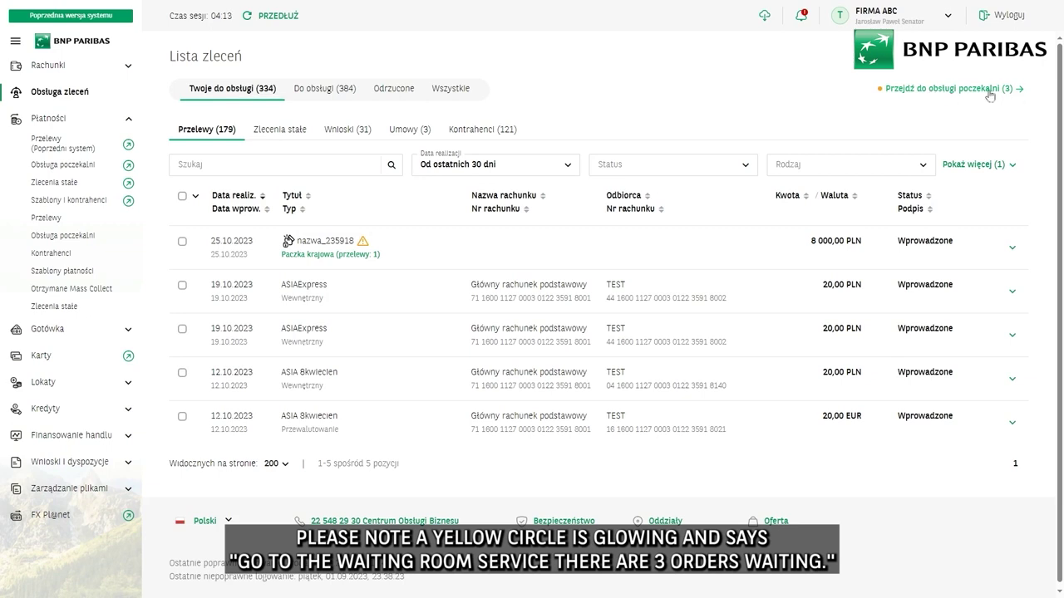
In the waiting room, set the 2,00 PLN zasilenie nr 3 transfer to execute first.
click(962, 93)
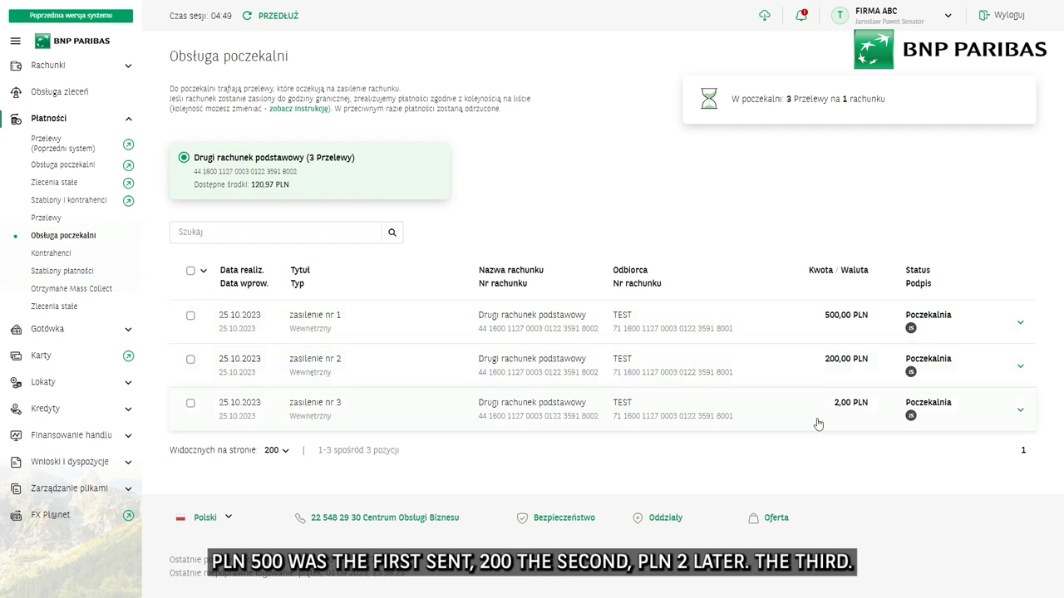
click(190, 404)
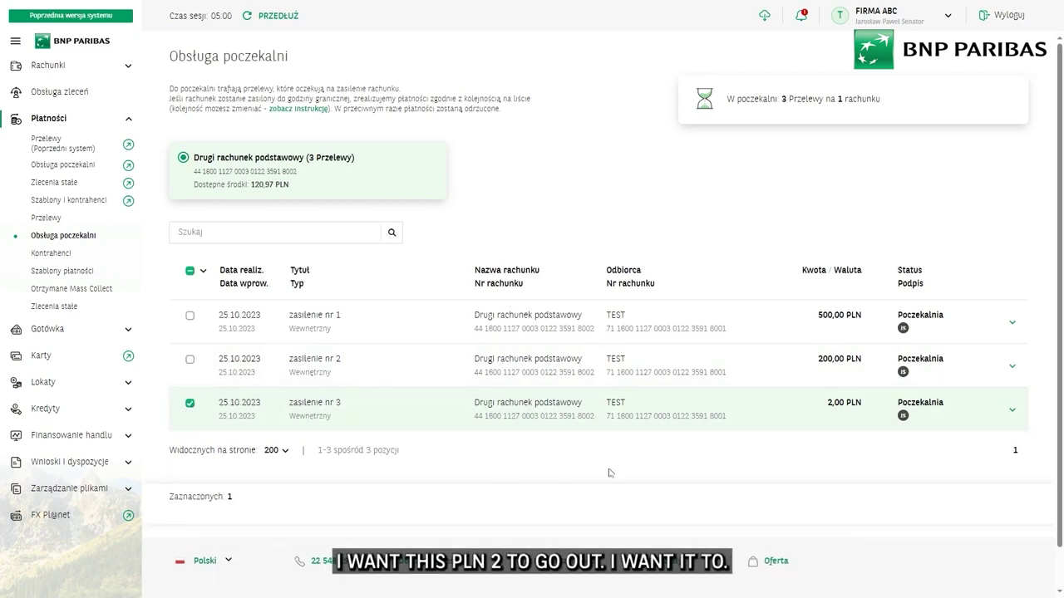
click(845, 507)
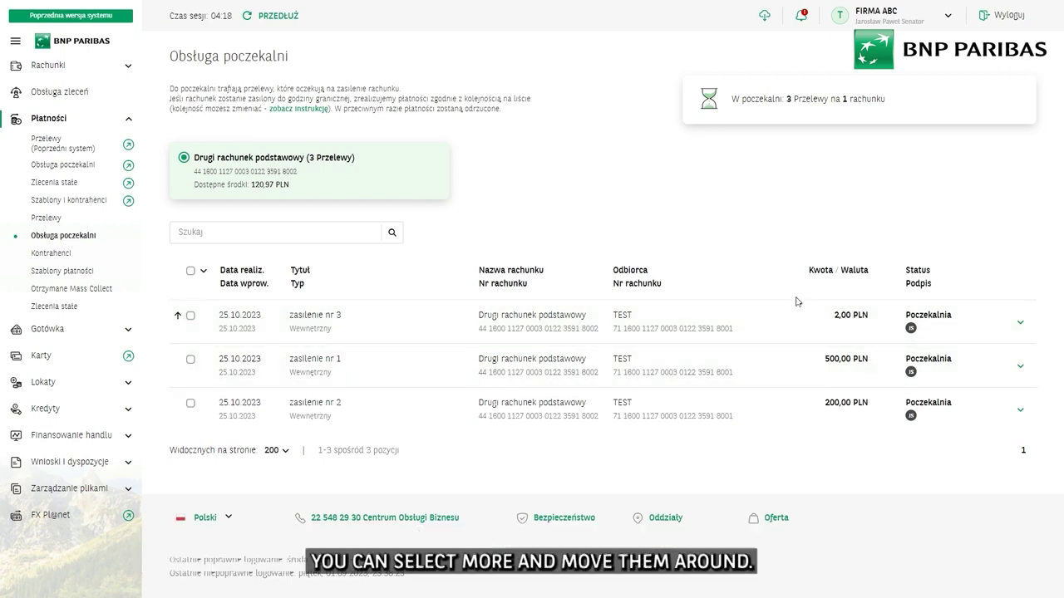
Select and unselect zasilenie nr 1 and nr 2, then expand zasilenie nr 3's details.
click(191, 360)
click(190, 403)
click(189, 360)
click(190, 403)
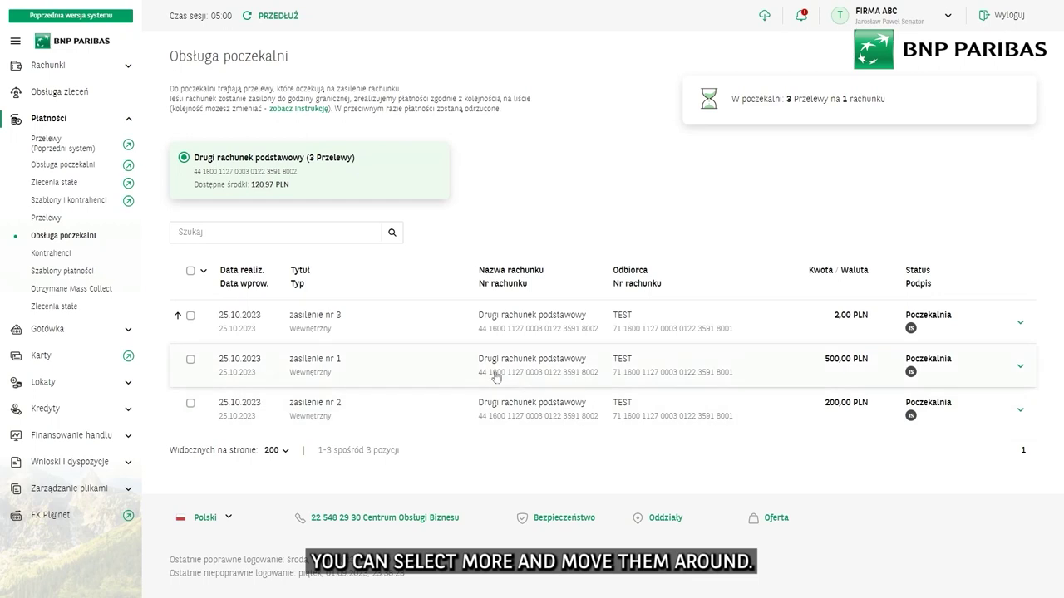
click(550, 329)
scroll(582, 374, down, 3)
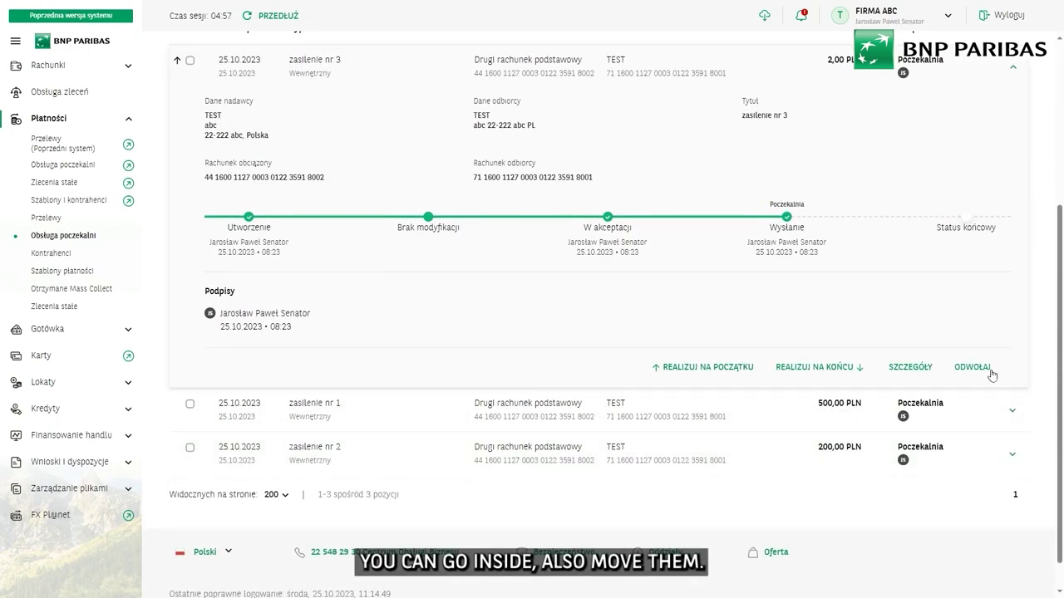
scroll(561, 294, up, 2)
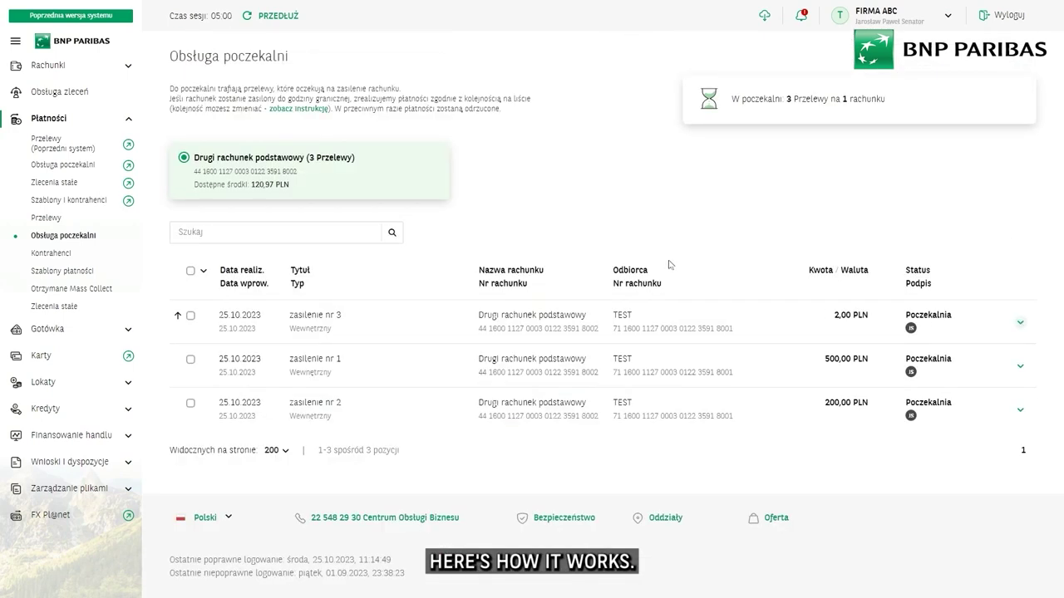
Review the order list under the Wszystkie tab, then return to the waiting room (2).
click(55, 93)
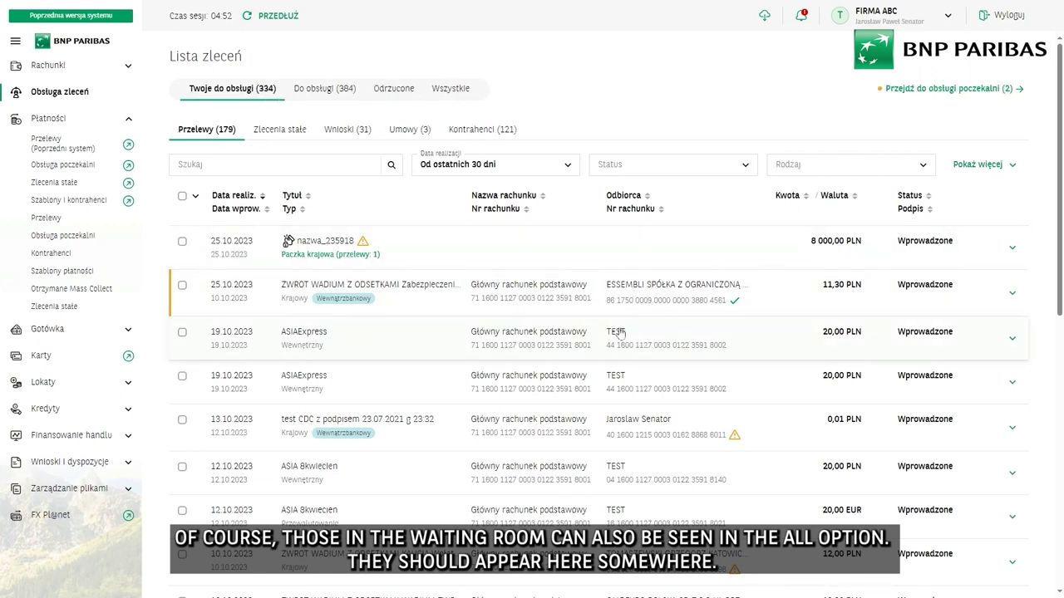
scroll(611, 328, down, 10)
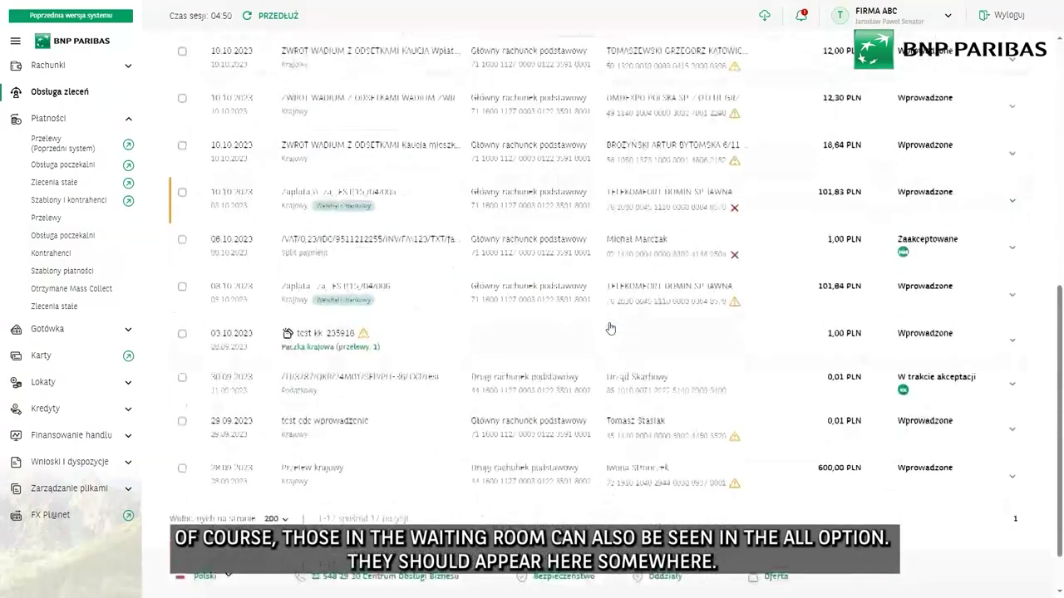
scroll(665, 315, up, 10)
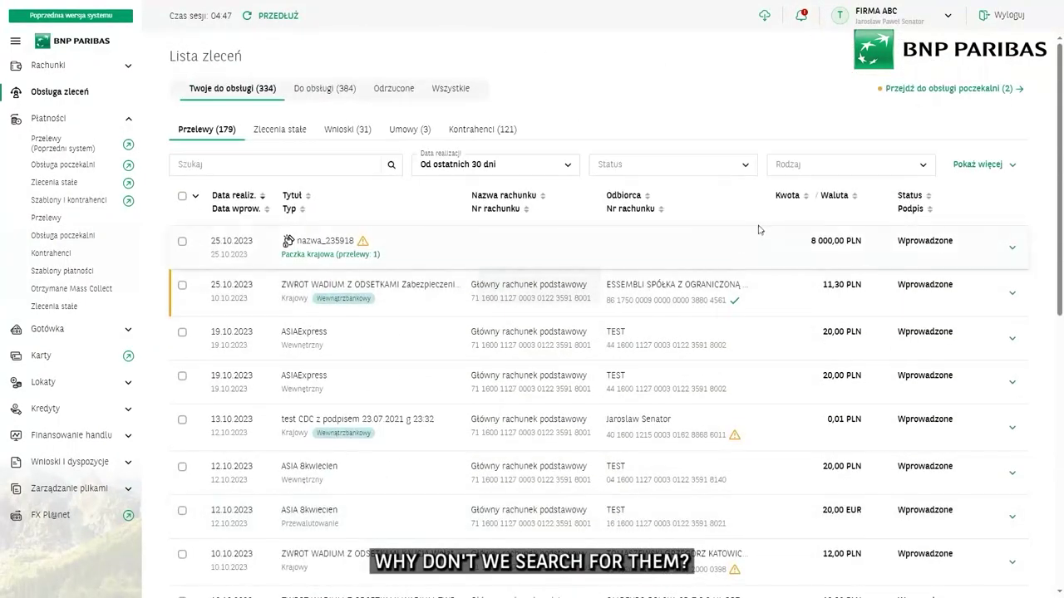
click(451, 88)
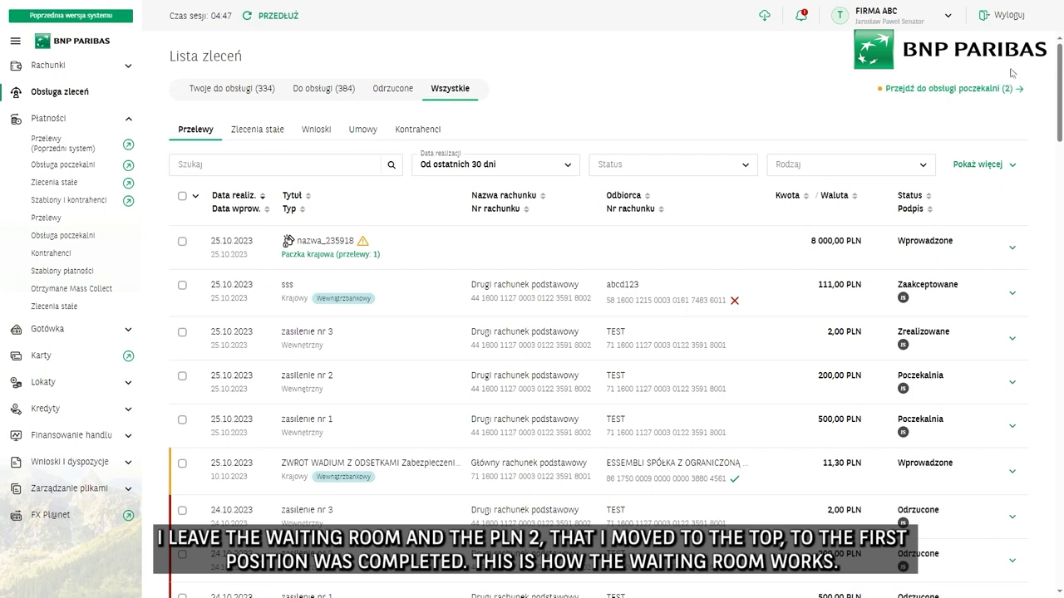
click(998, 90)
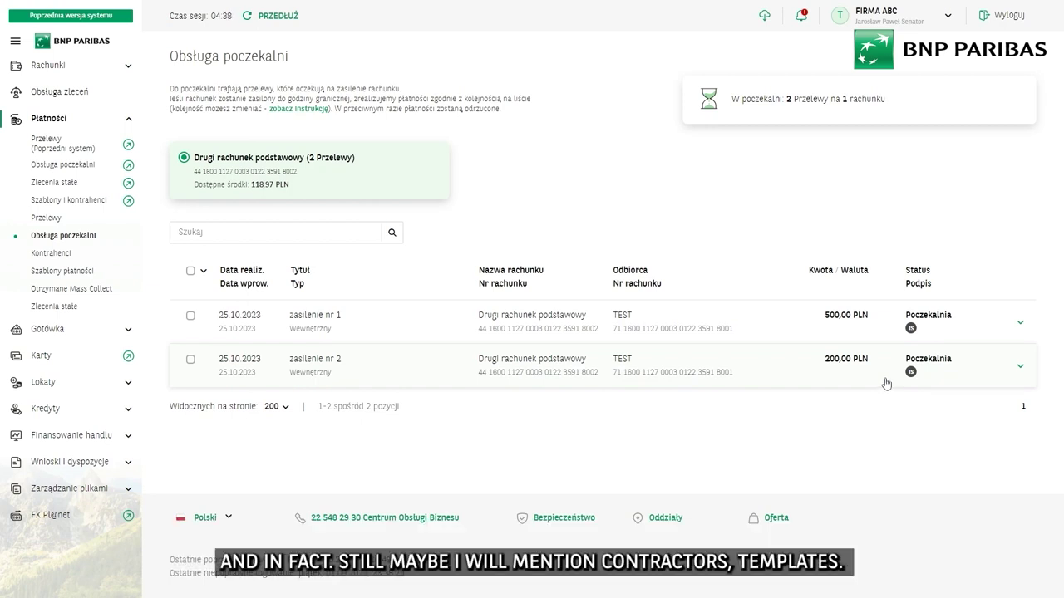
Browse the Kontrahenci list and Szablony płatności, then return to the Płatności dashboard.
click(59, 254)
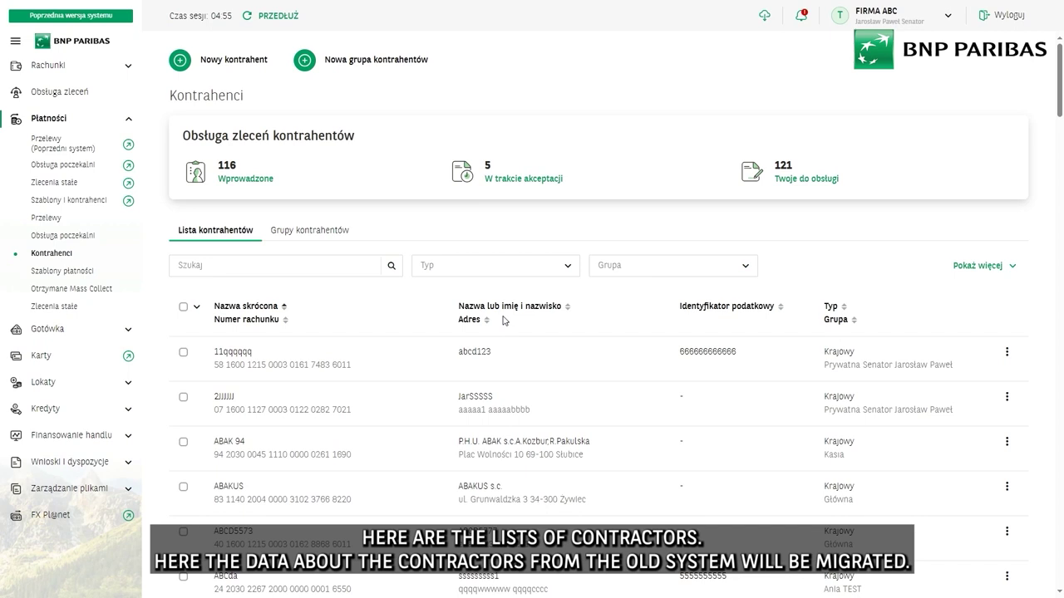
click(52, 272)
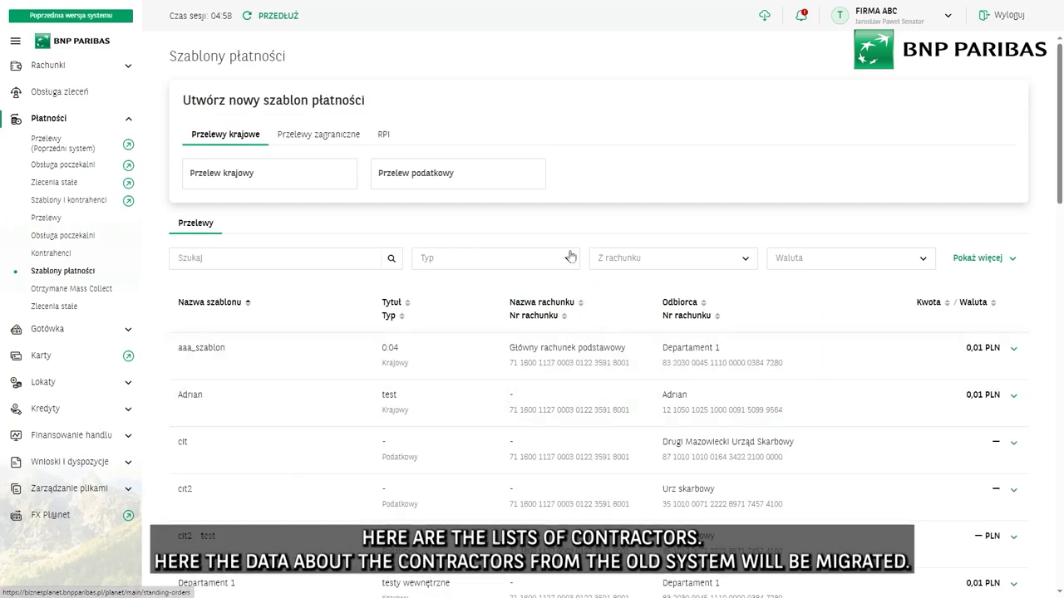
click(49, 119)
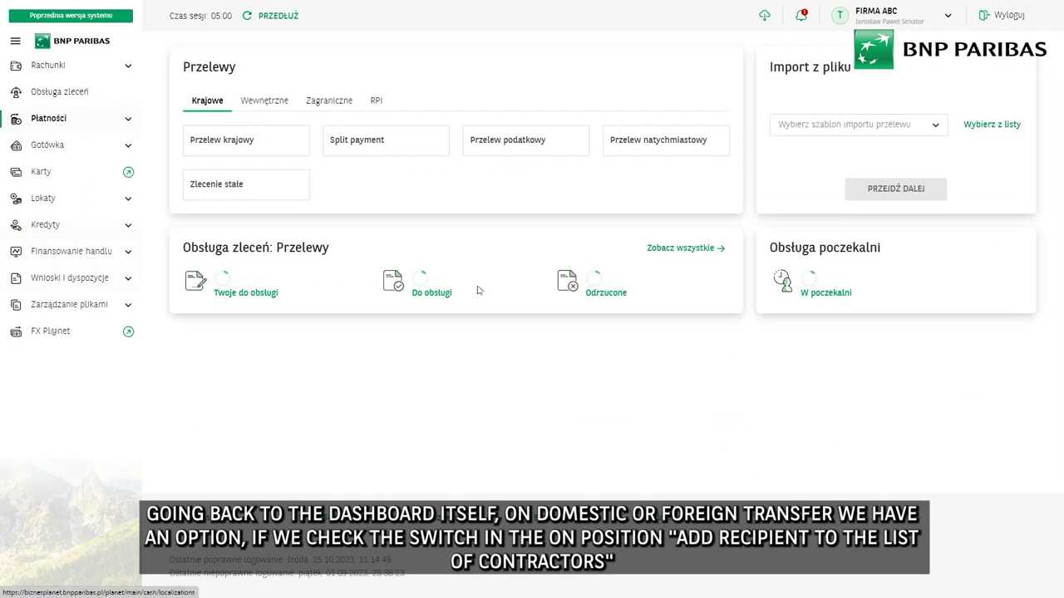
Begin a Przelew krajowy with a saved contractor as recipient, then exit the form.
click(263, 141)
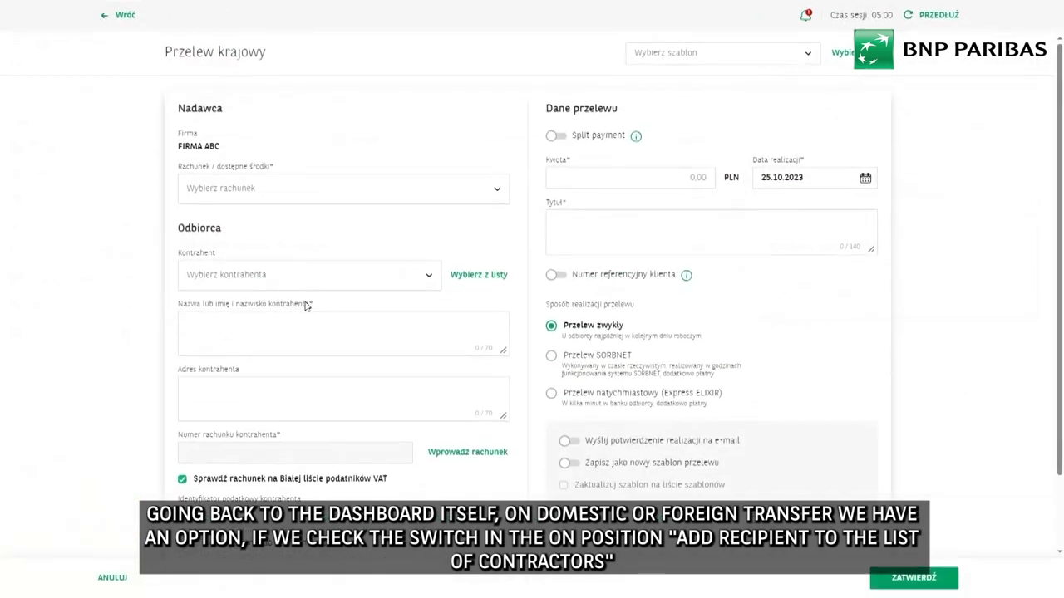
scroll(447, 433, down, 1)
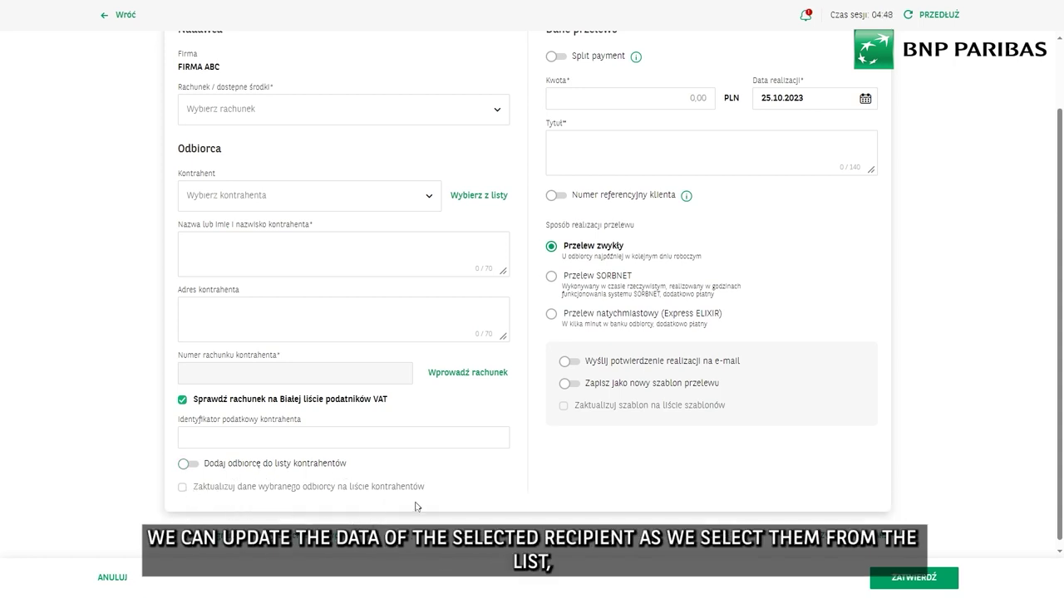
click(430, 197)
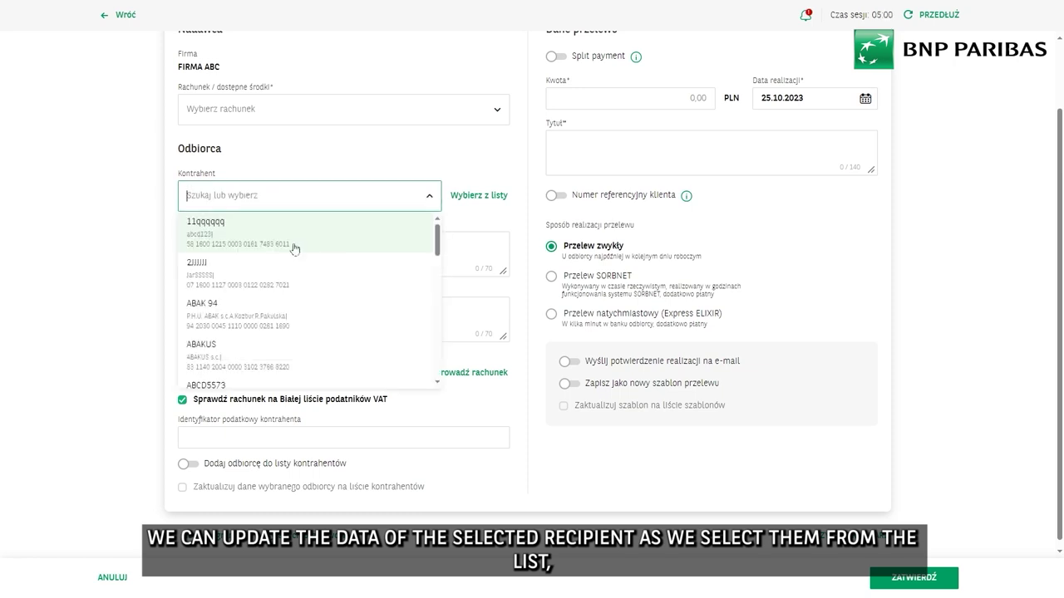
click(221, 287)
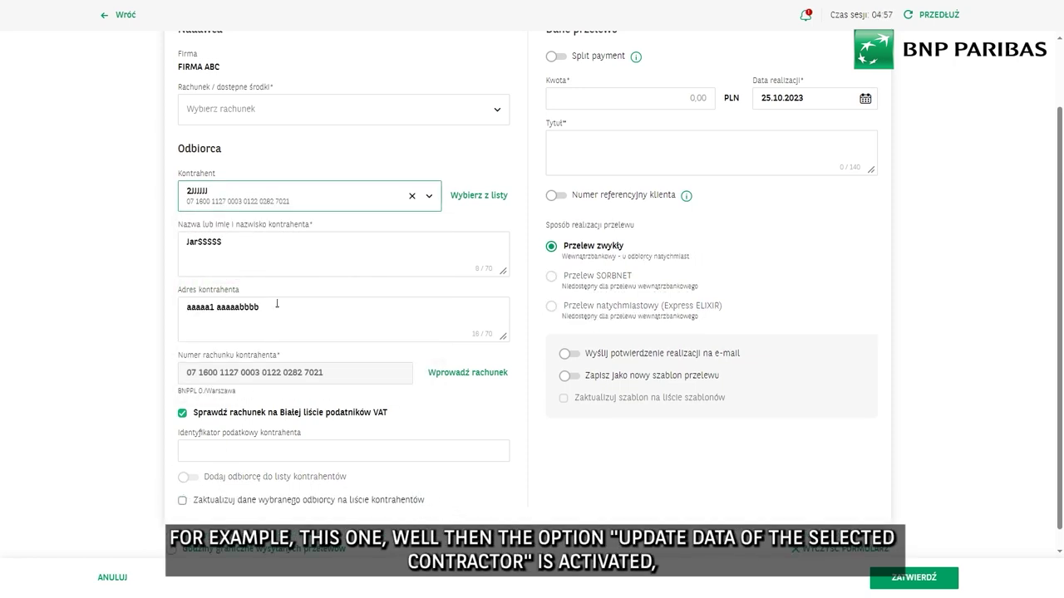
click(244, 245)
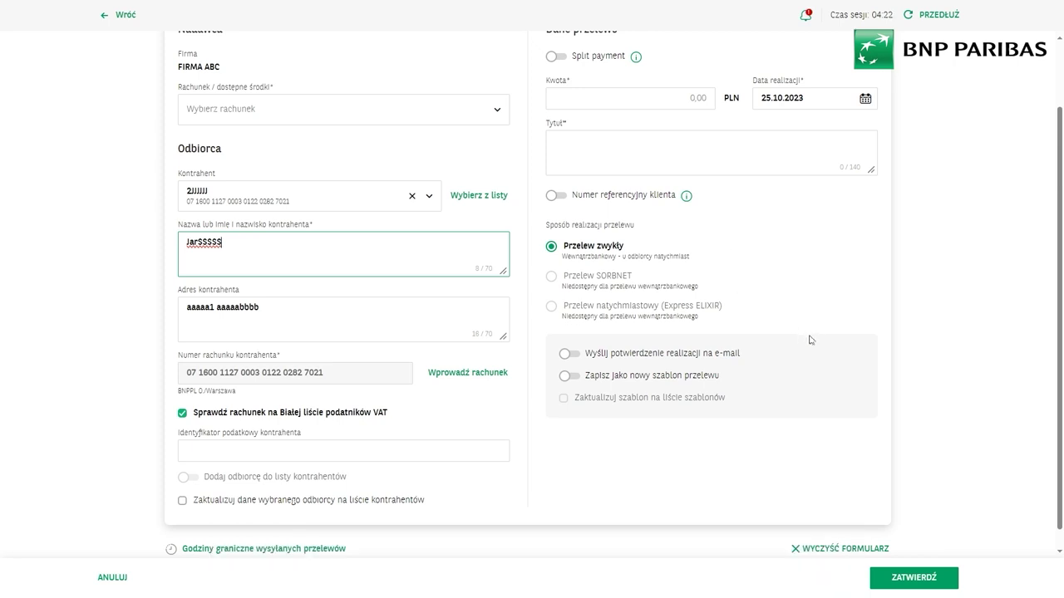
click(116, 17)
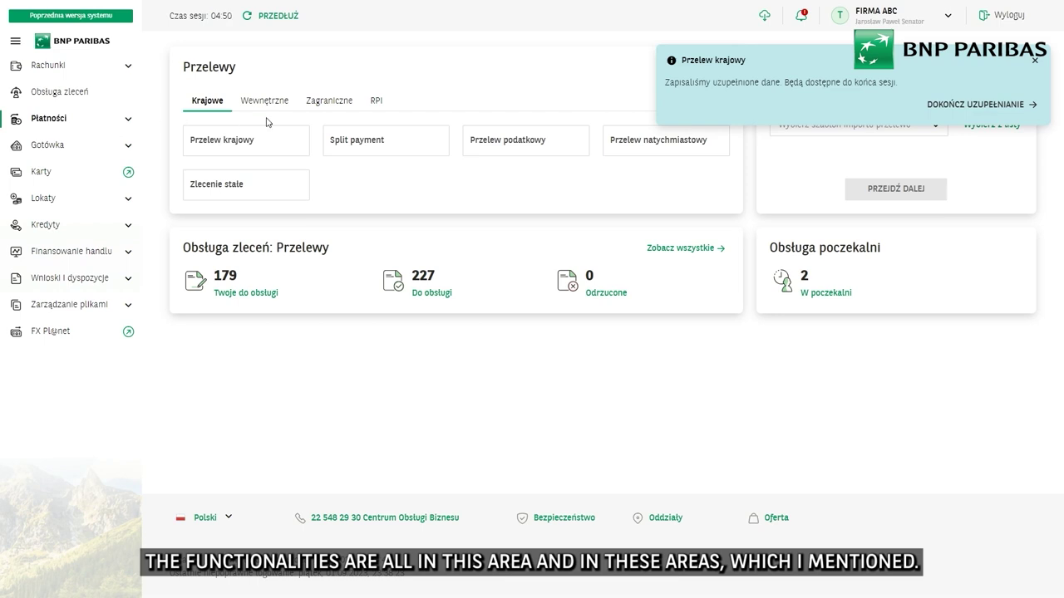
Go to Rachunki and open Historia transakcji covering the last 7 days.
click(58, 73)
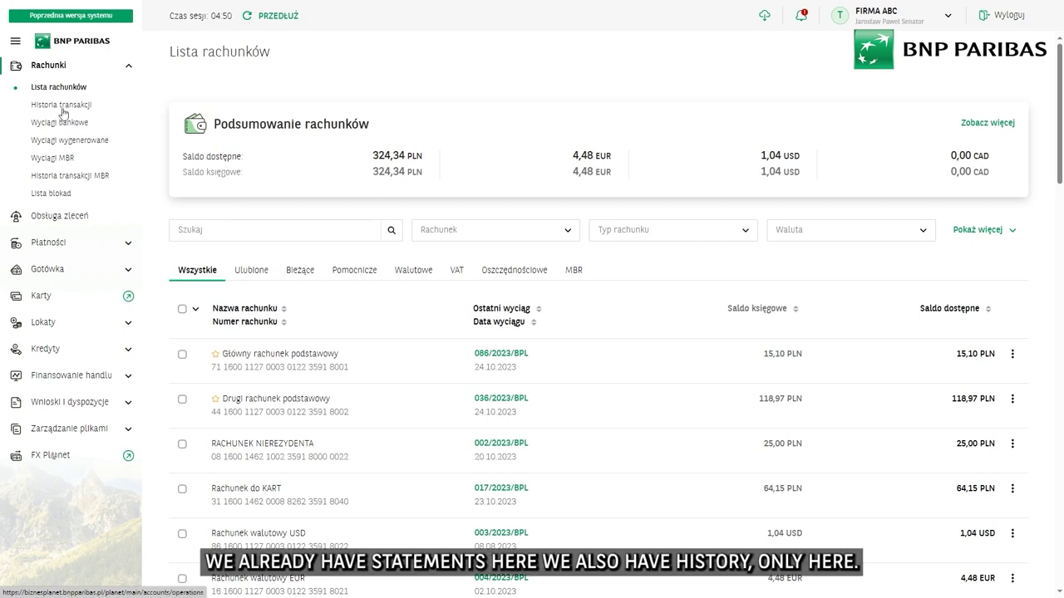
click(62, 106)
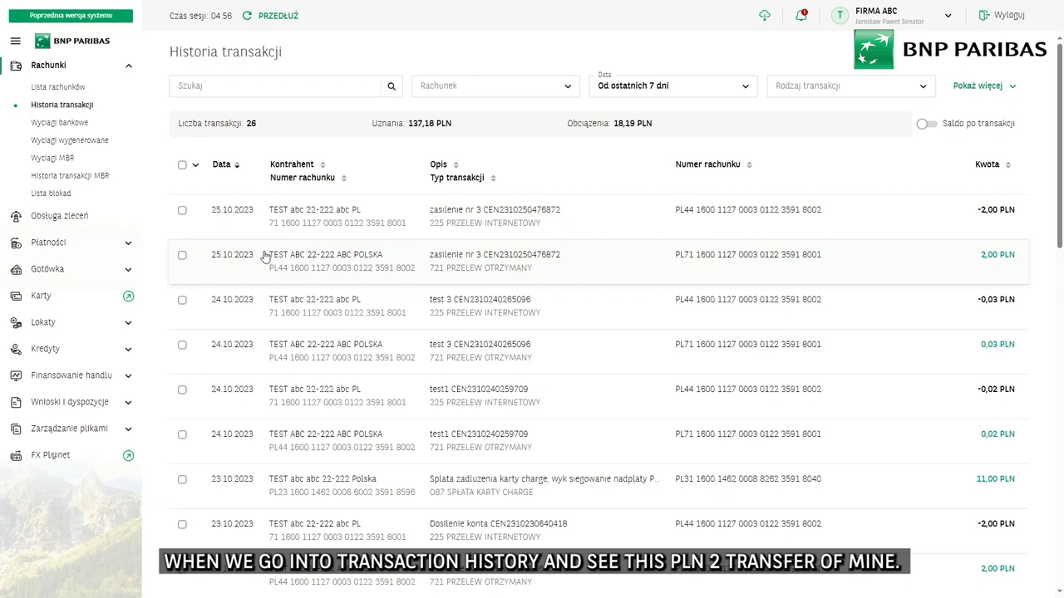
click(347, 226)
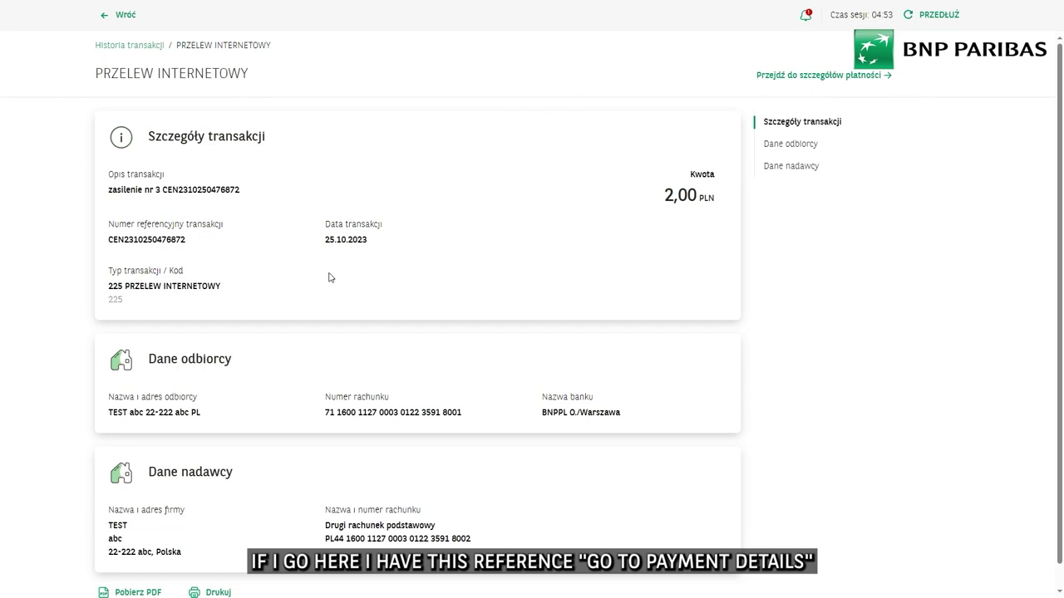
click(819, 76)
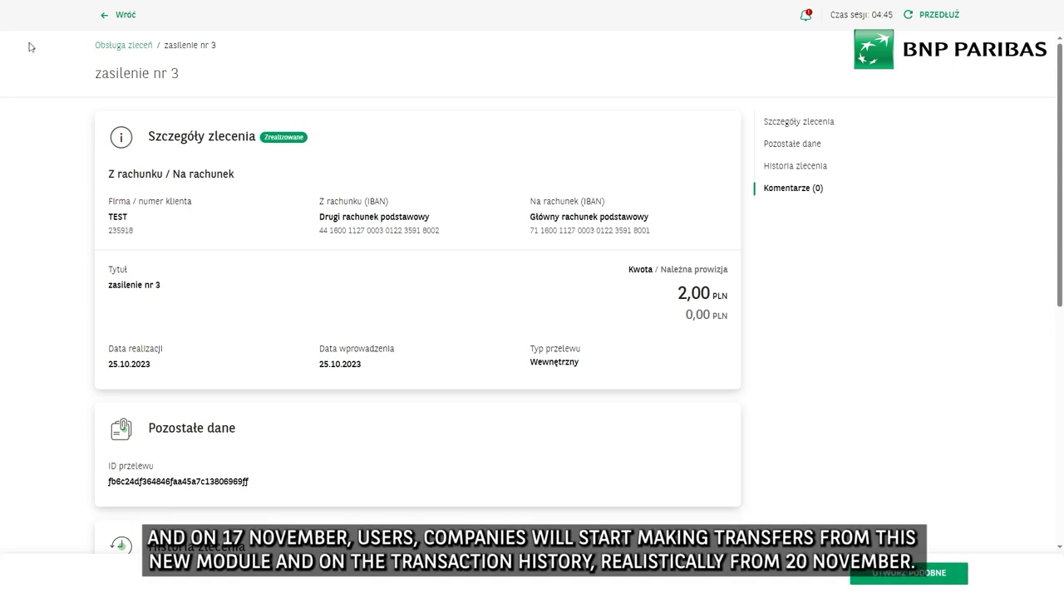
click(109, 17)
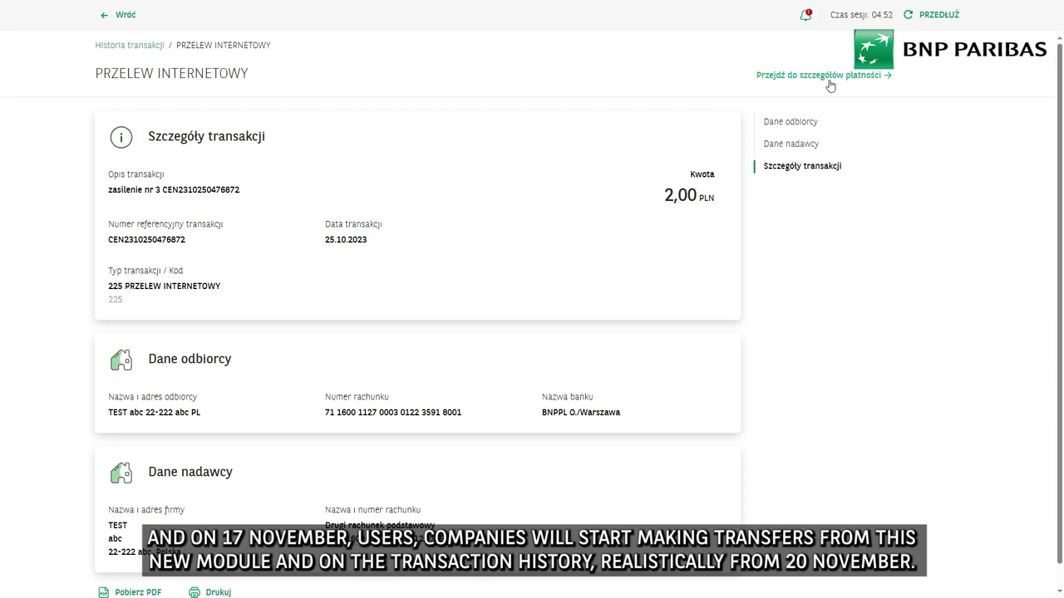
click(105, 22)
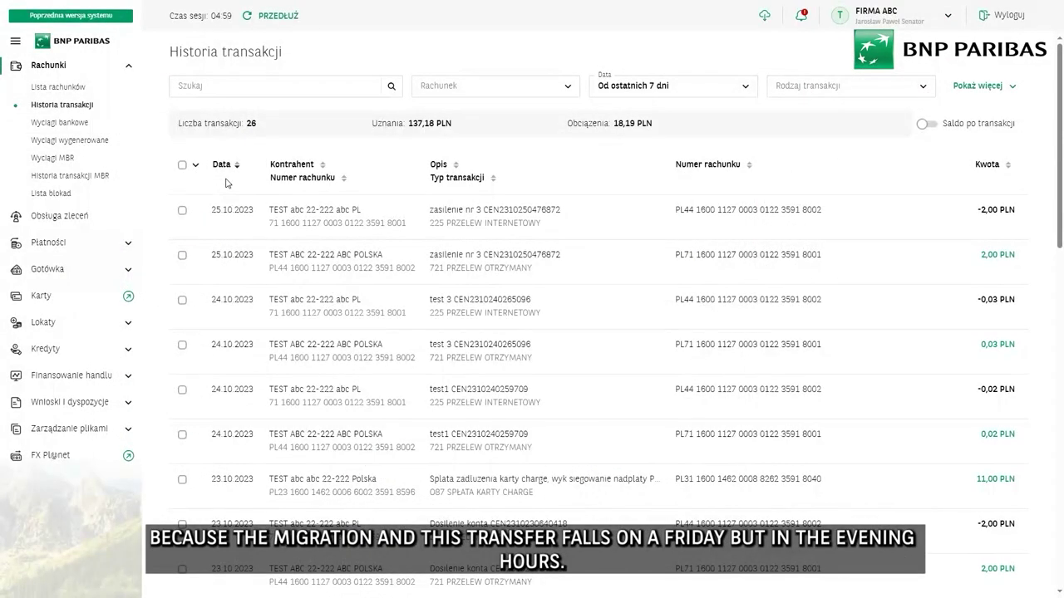